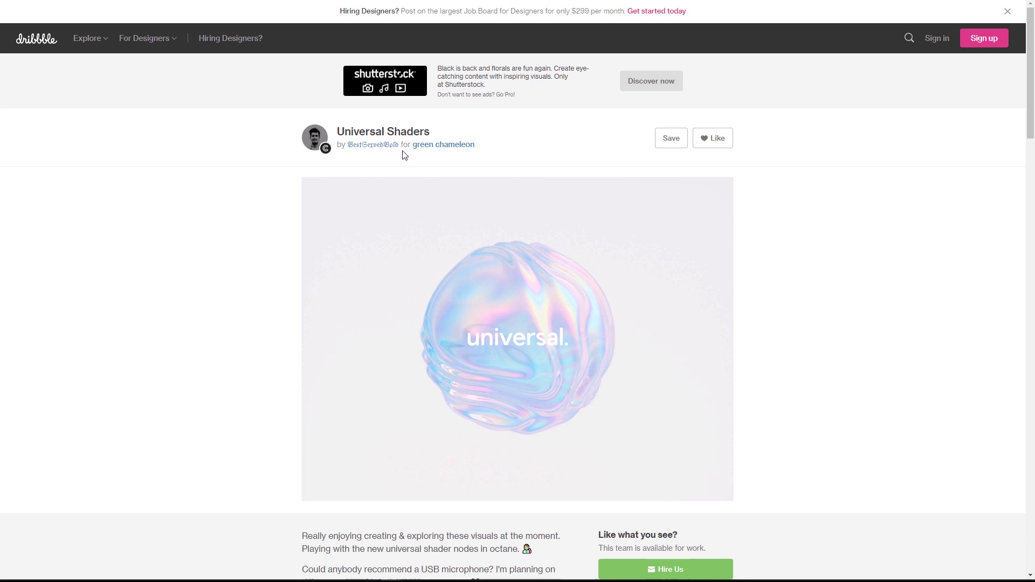
- Go to the shot author's Dribbble profile and scroll down through their grid of 3D shots
left_click(373, 147)
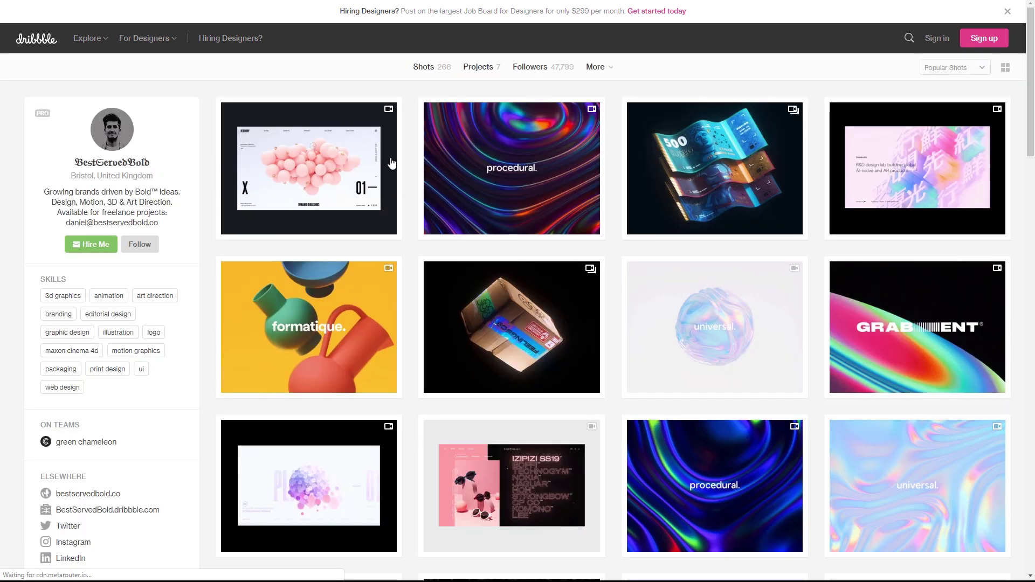
scroll(919, 246, "down", 4)
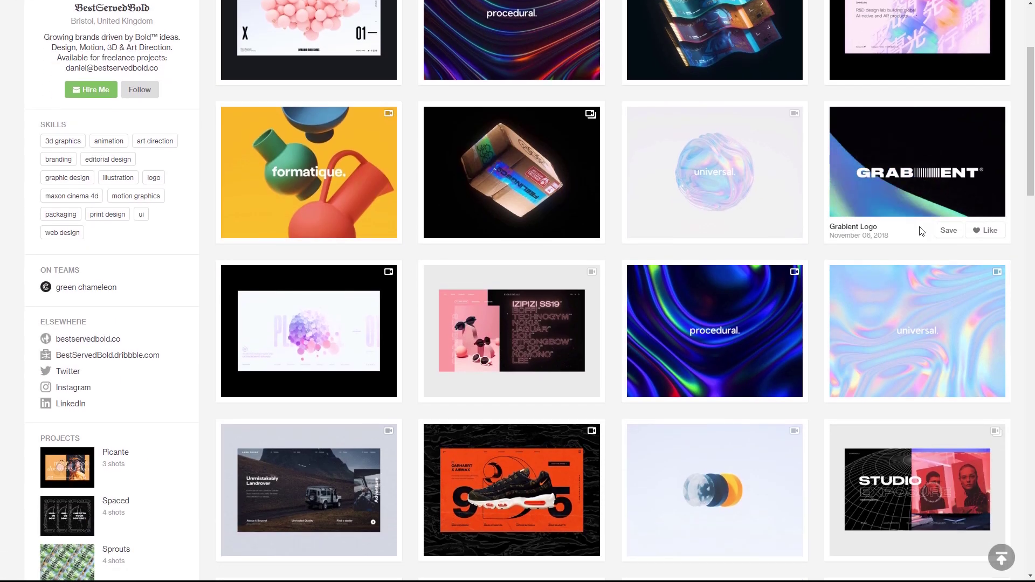
scroll(919, 246, "down", 8)
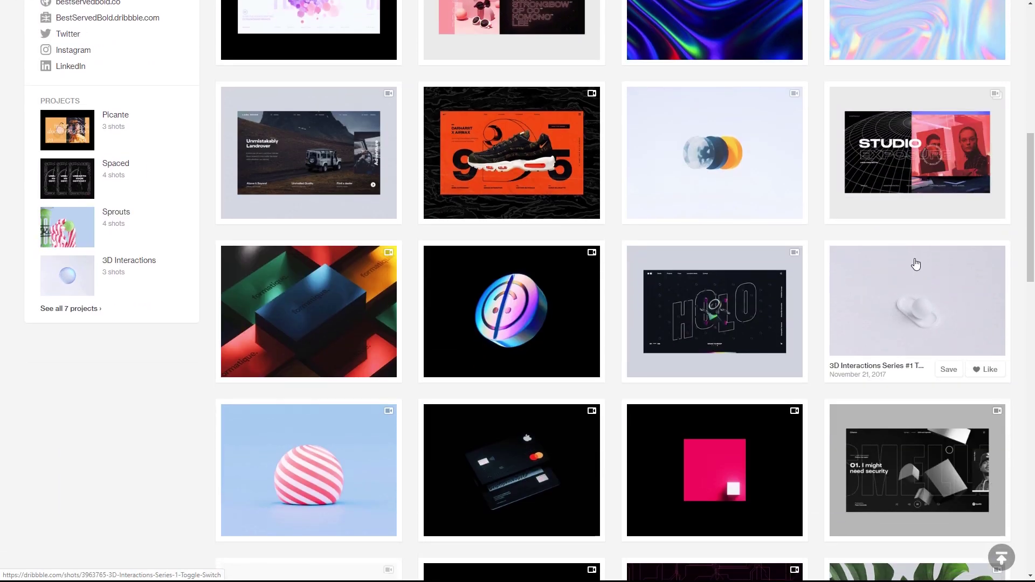
scroll(912, 267, "down", 6)
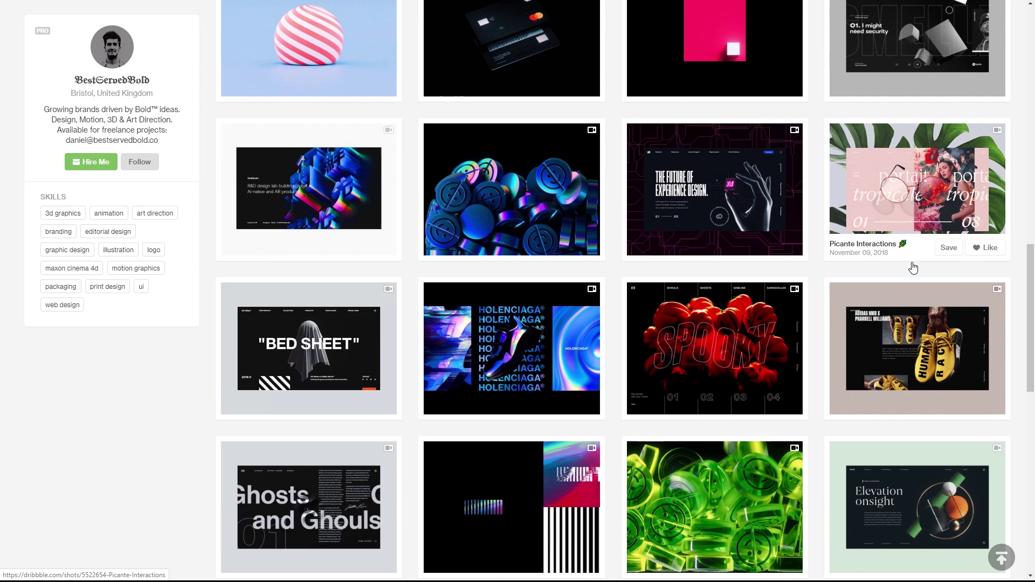
scroll(912, 266, "down", 8)
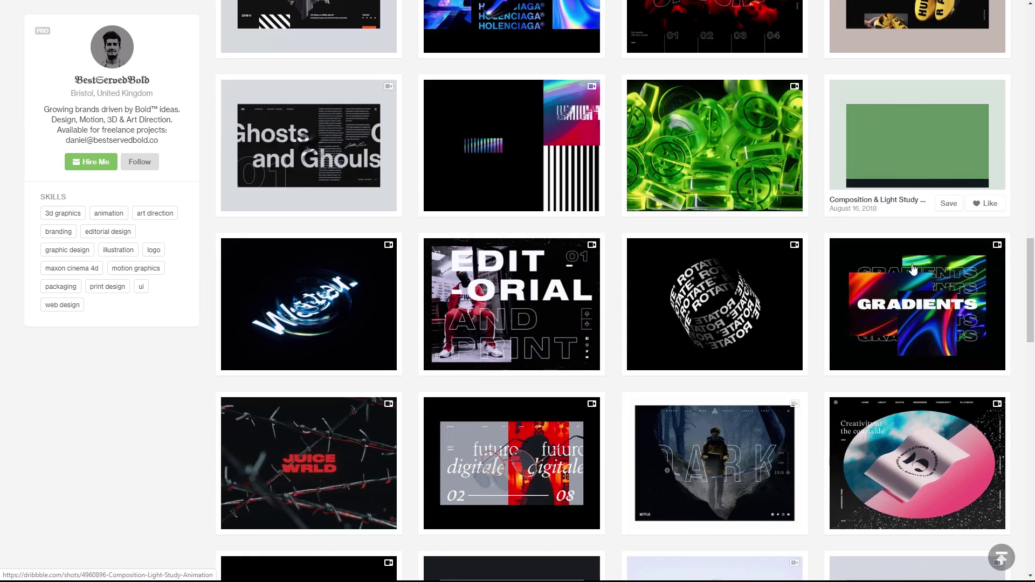
scroll(913, 270, "down", 7)
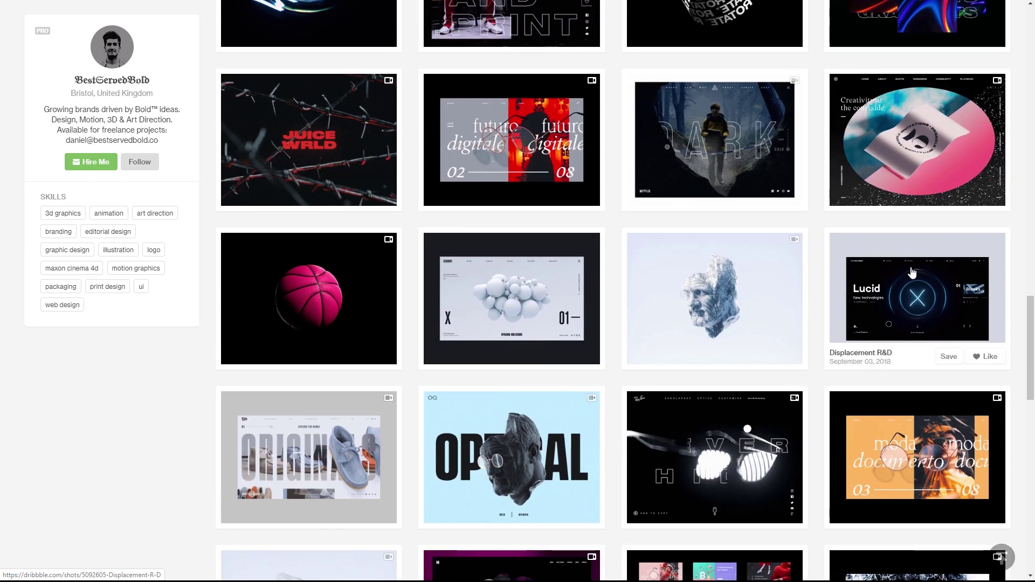
scroll(911, 272, "down", 1)
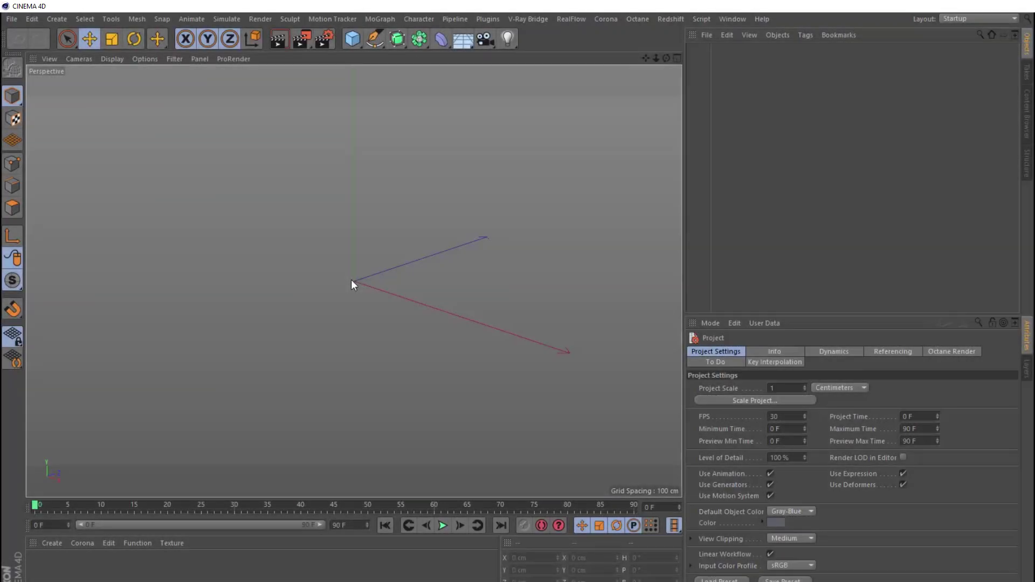
- Set the project's frame rate to 24 FPS
double_click(779, 416)
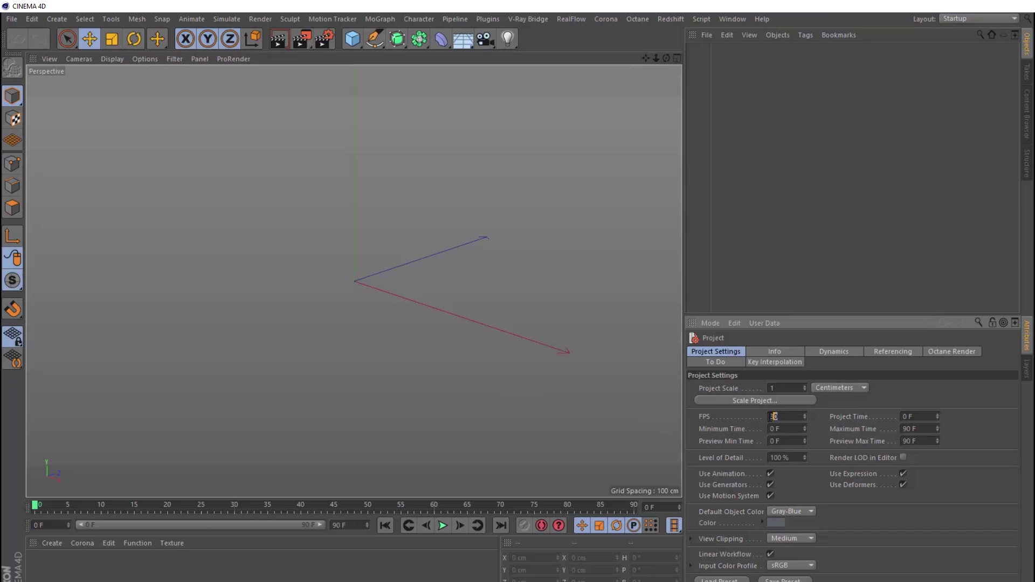
type("24")
key("Return")
- In Render Settings, set the frame rate to 24 and choose Octane Renderer
left_click(323, 40)
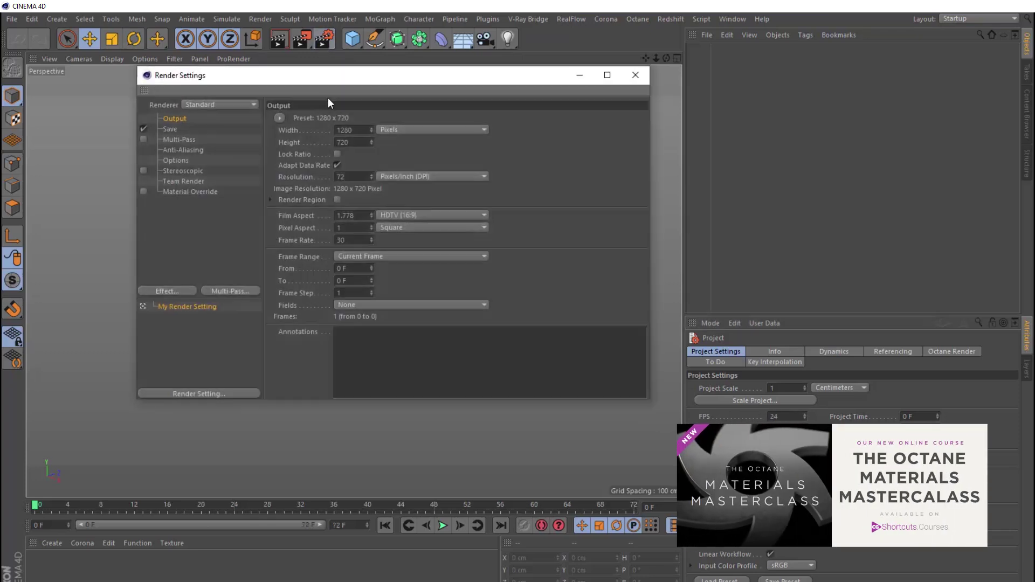
double_click(348, 240)
type("24")
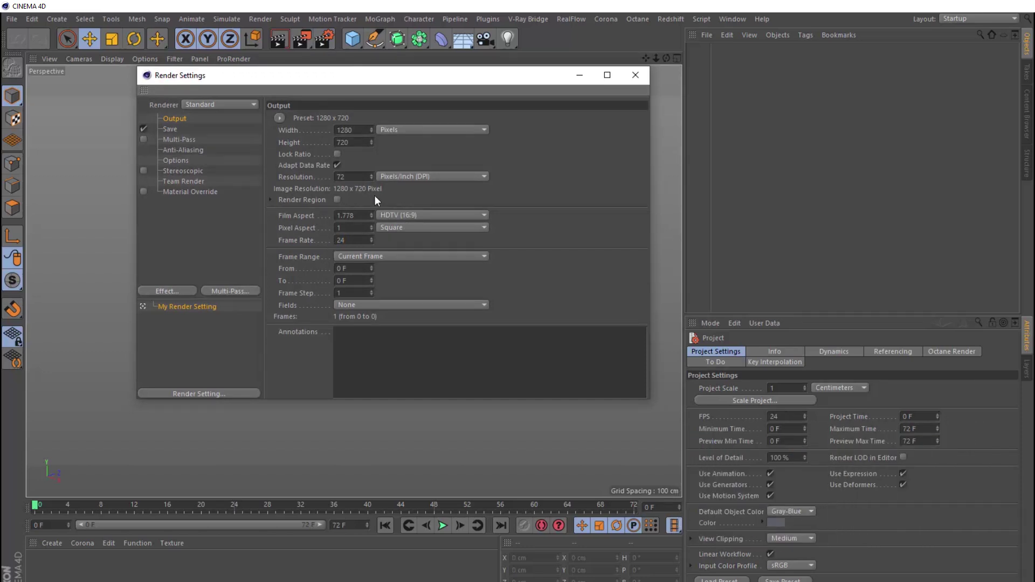
key("Return")
left_click(222, 103)
left_click(216, 191)
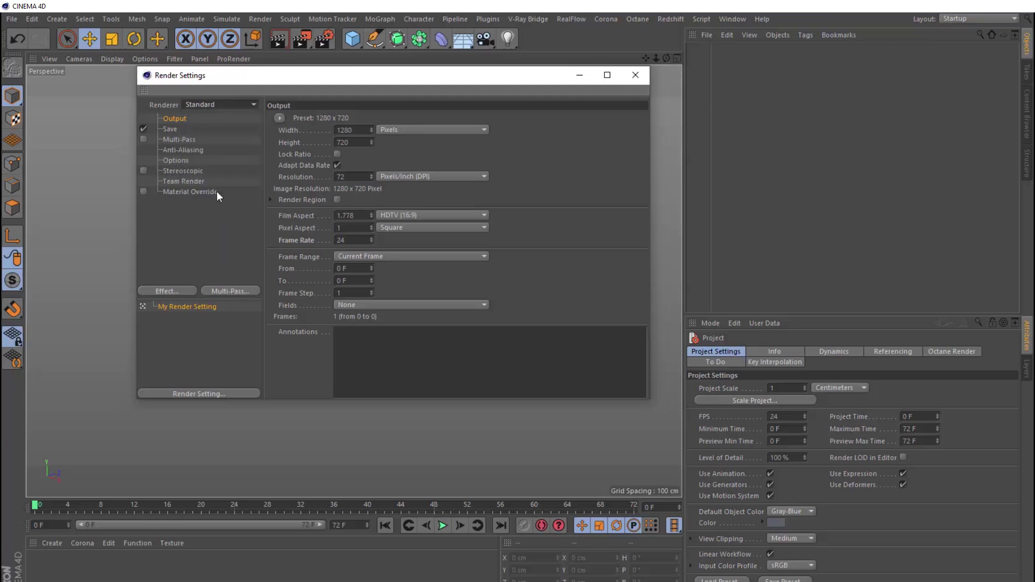
- Add a sphere with 200 segments and Hexahedron type, and display it with Gouraud Shading (Lines)
left_click(636, 77)
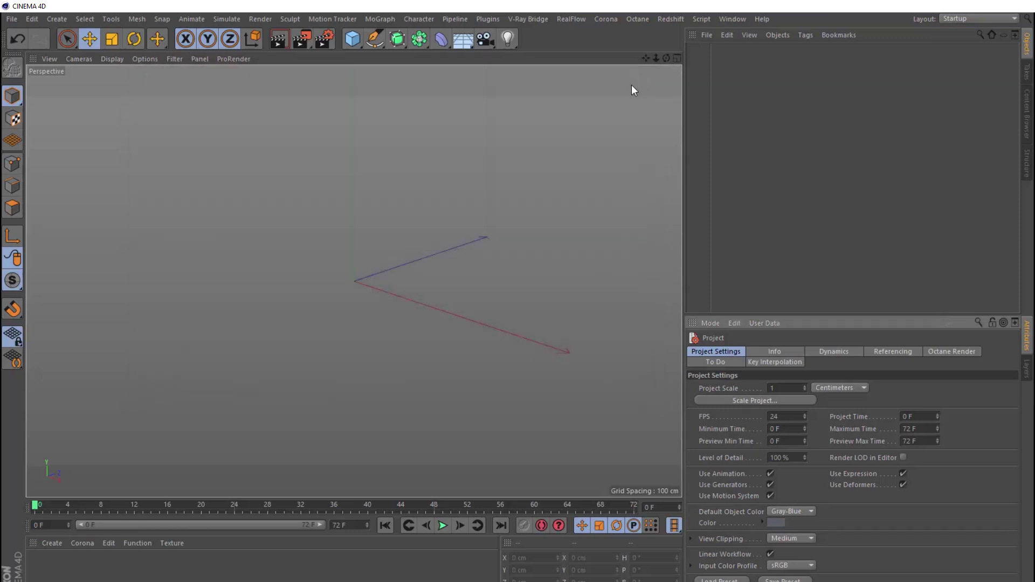
left_click(350, 44)
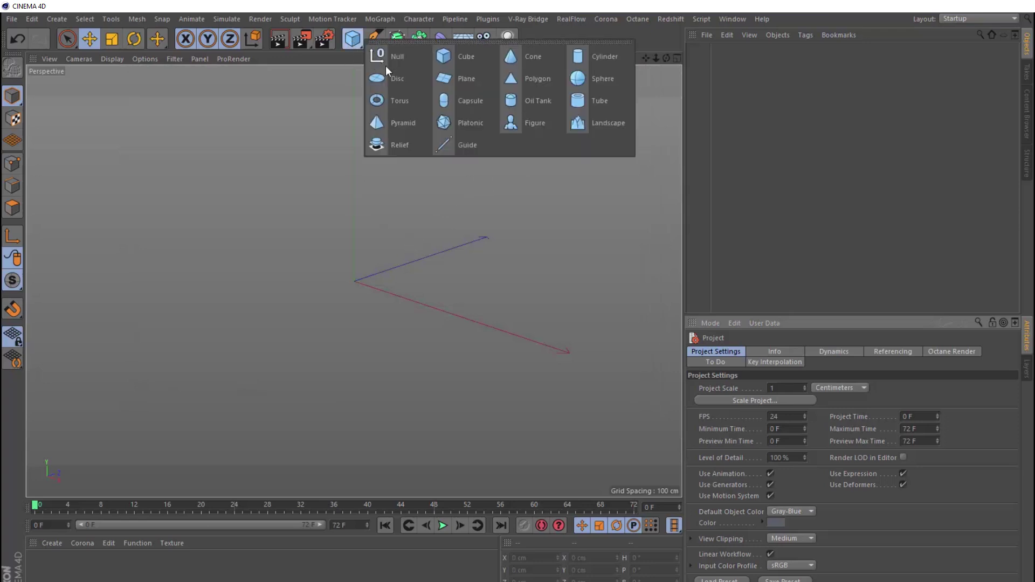
left_click(577, 80)
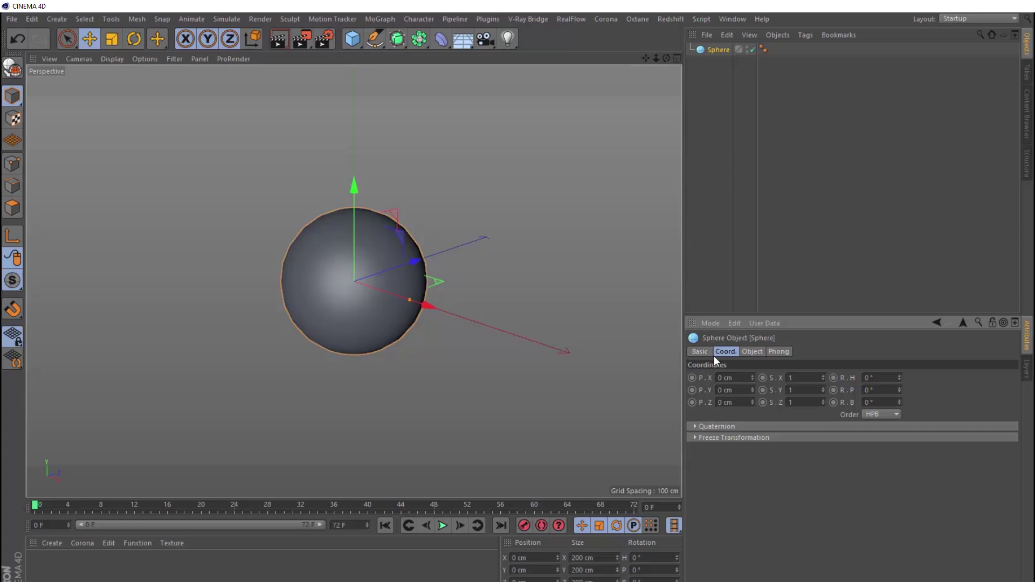
left_click(747, 351)
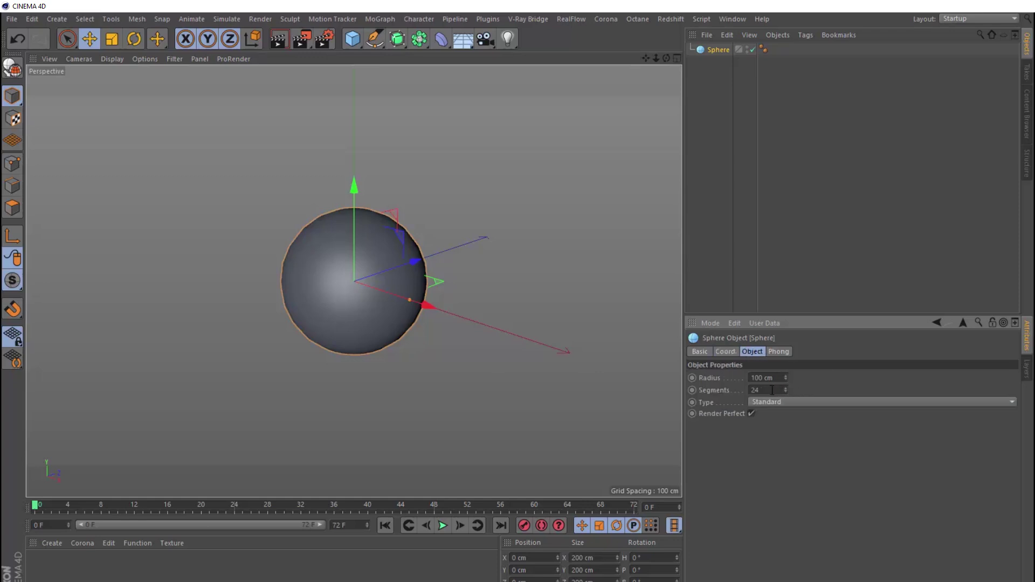
left_click_drag(772, 389, 729, 391)
key("Return")
left_click(774, 401)
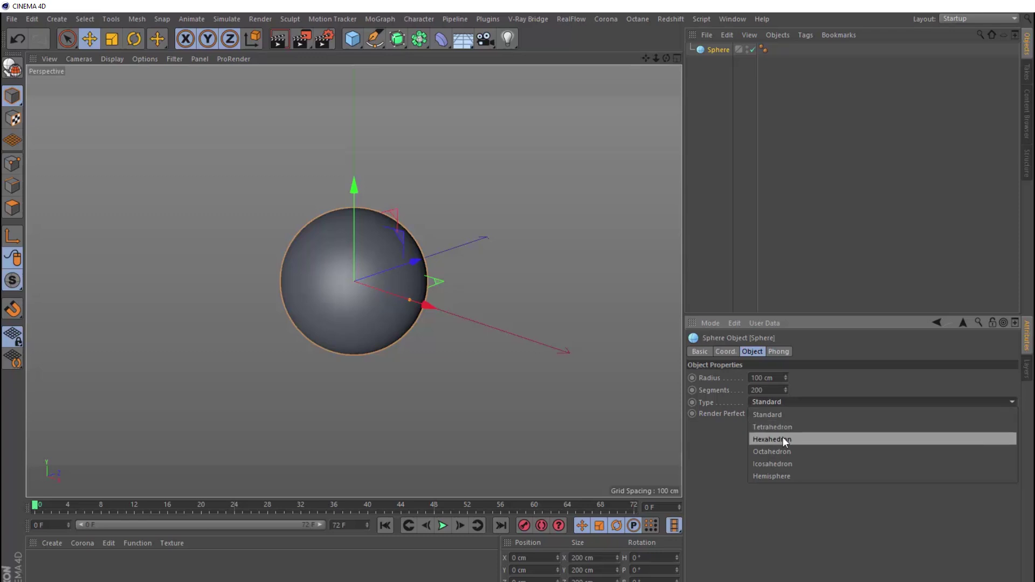
left_click(784, 439)
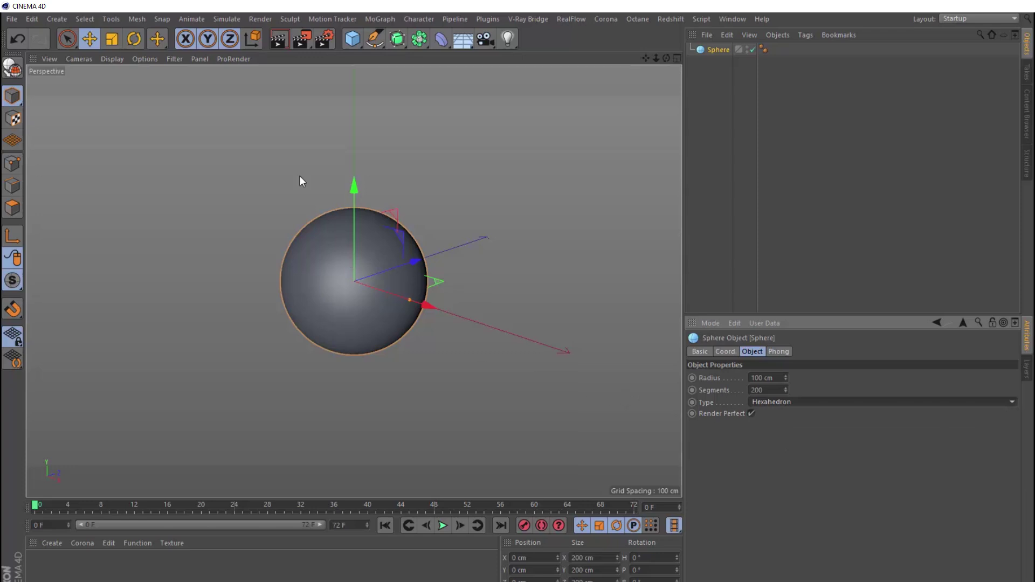
left_click(112, 60)
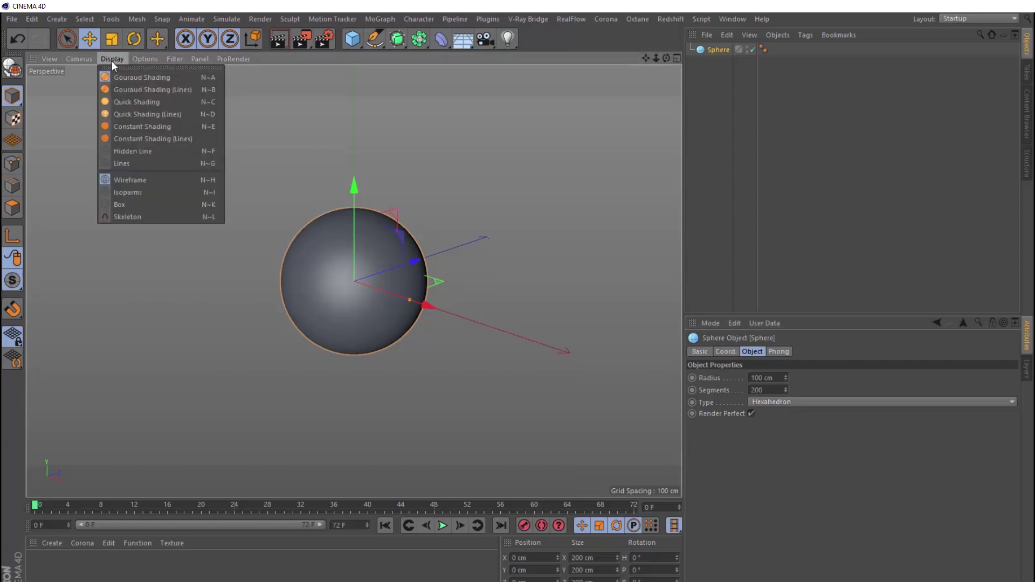
left_click(128, 86)
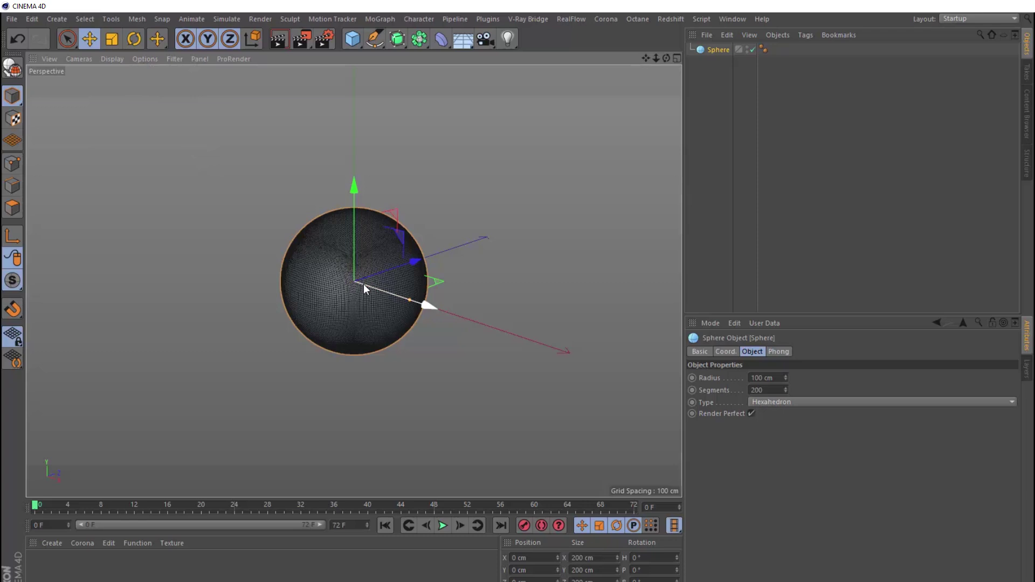
- Add a Displacer under the sphere and set Noise as its shading shader
left_click(443, 48)
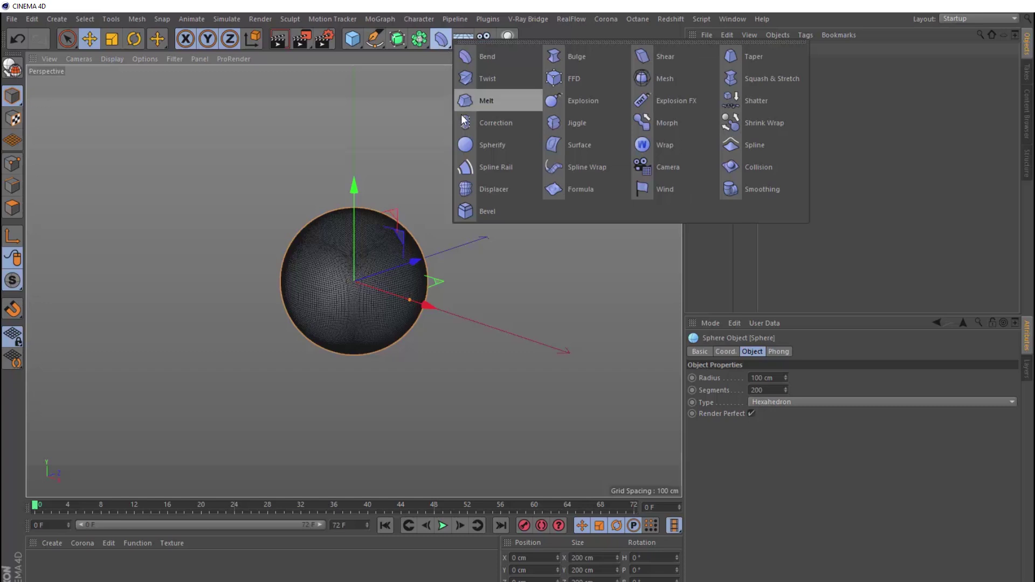
left_click(491, 188, "shift")
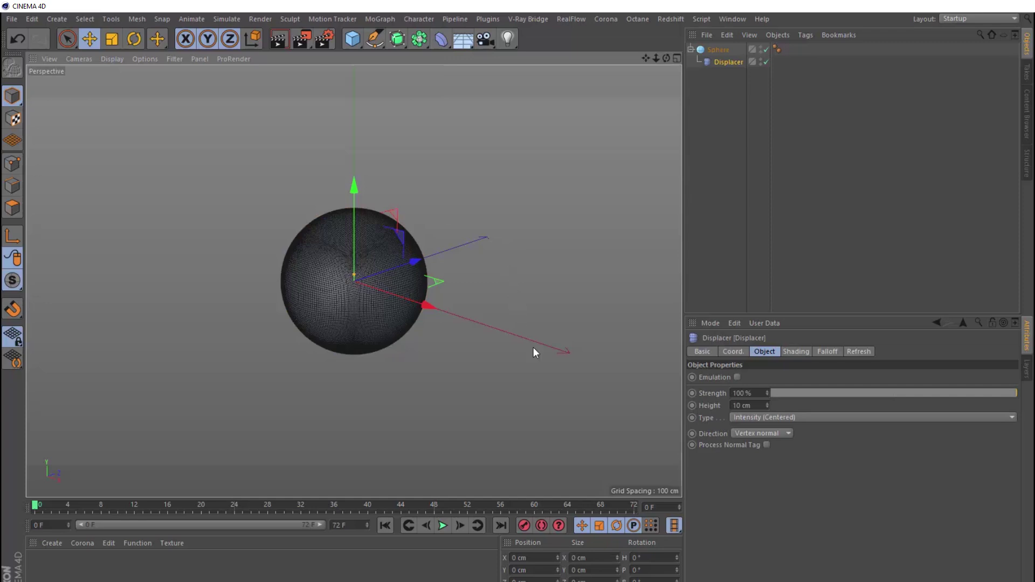
left_click(793, 351)
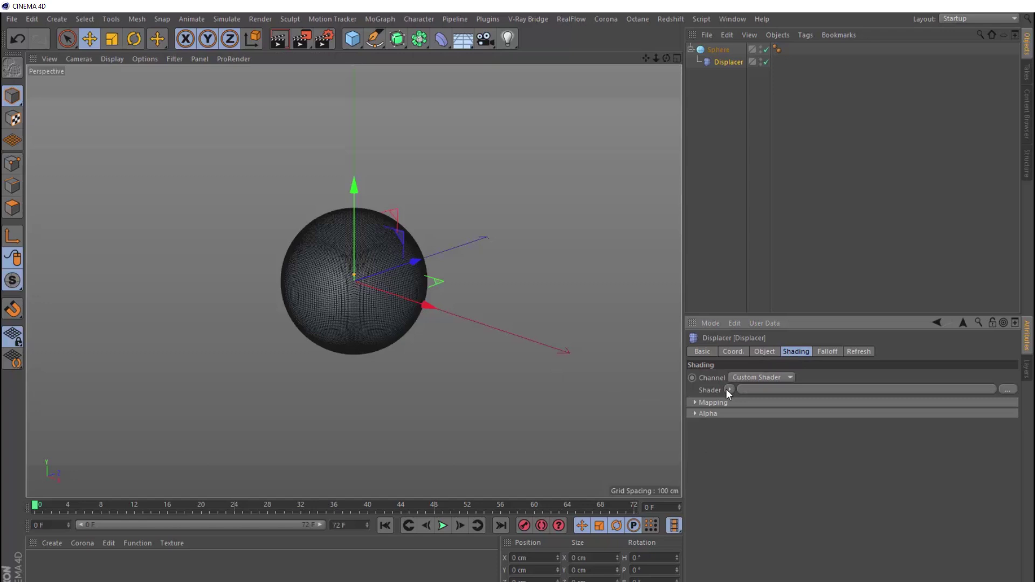
left_click(728, 389)
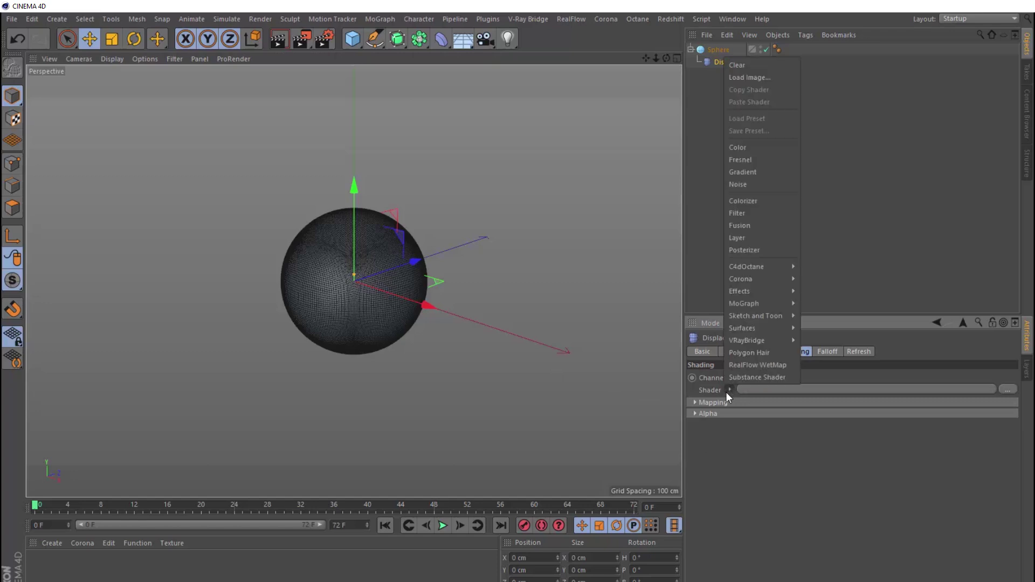
left_click(728, 185)
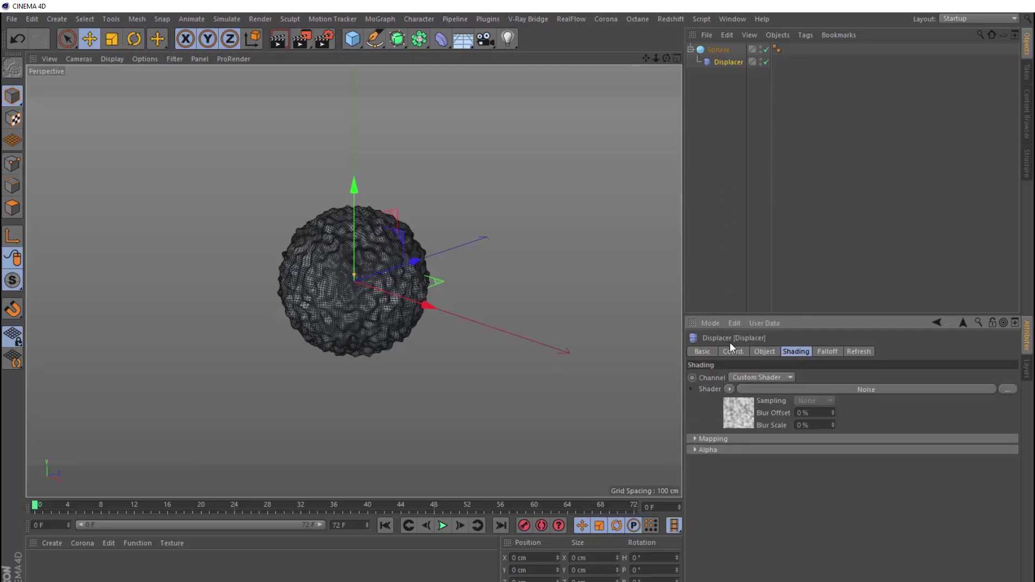
- Switch the displacement noise to VL Noise at 1000% global scale with 8 cycles
left_click(736, 406)
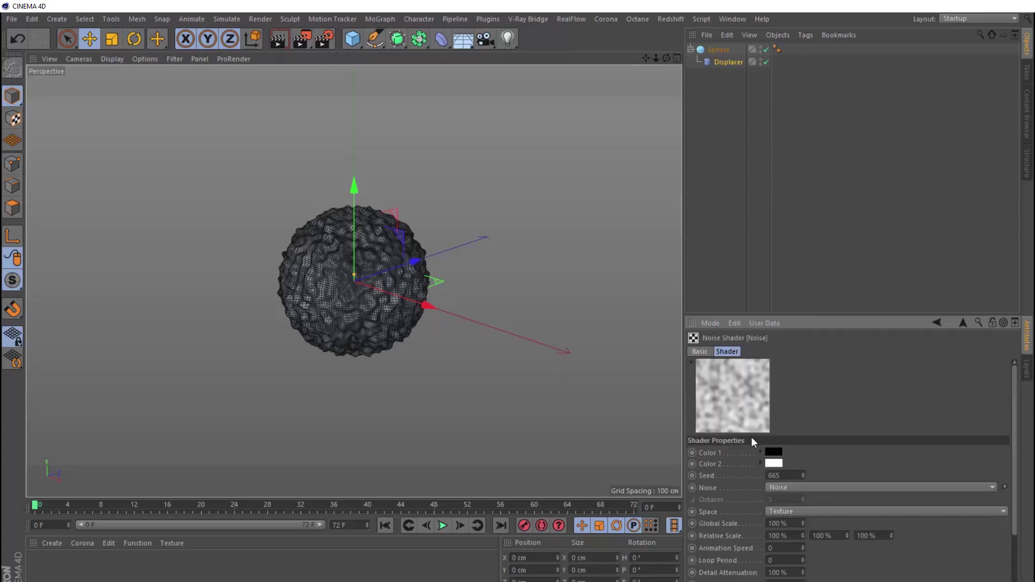
left_click(774, 485)
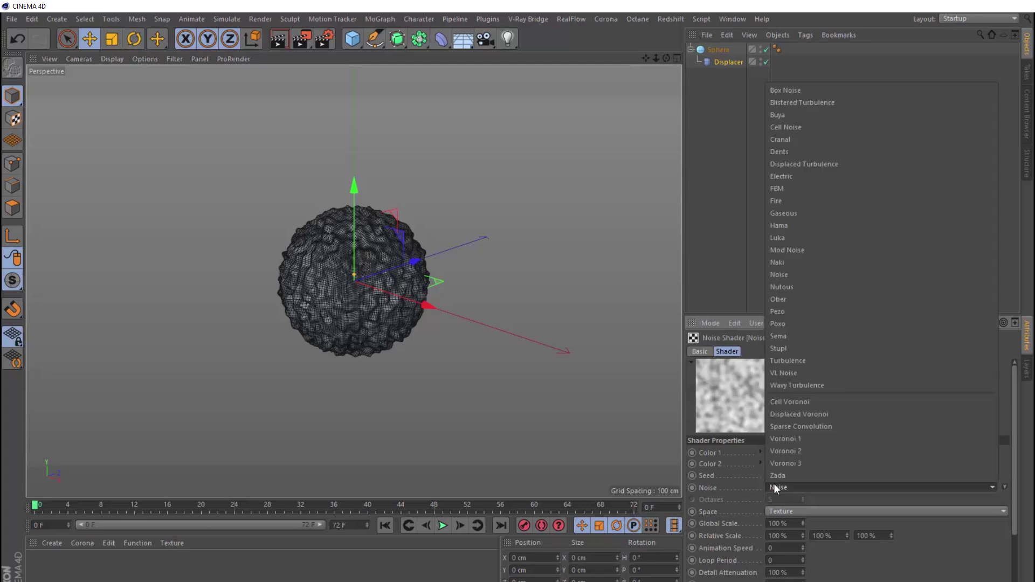
left_click(794, 373)
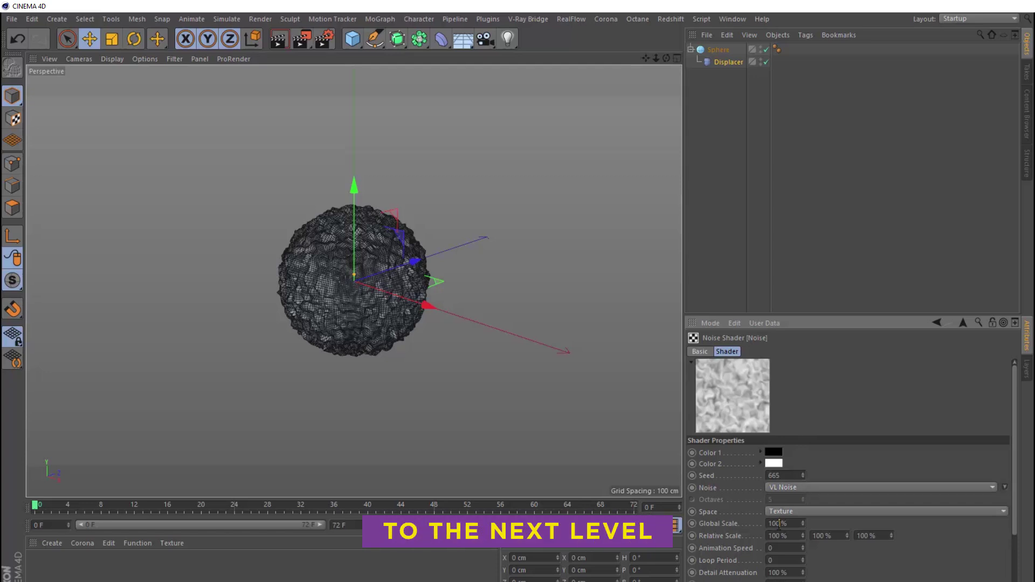
type("0")
key("Return")
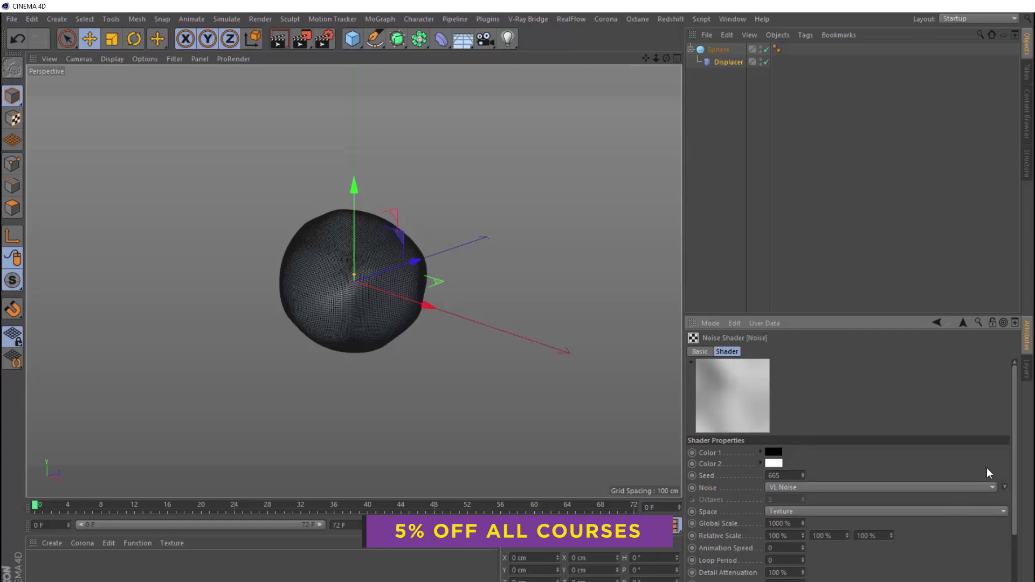
left_click_drag(1011, 456, 1017, 522)
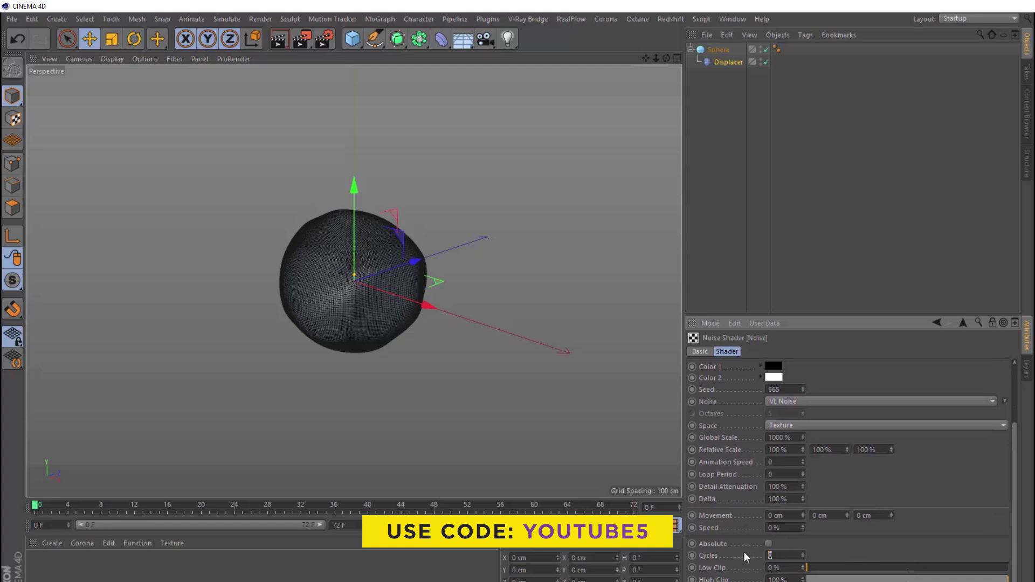
type("8")
key("Return")
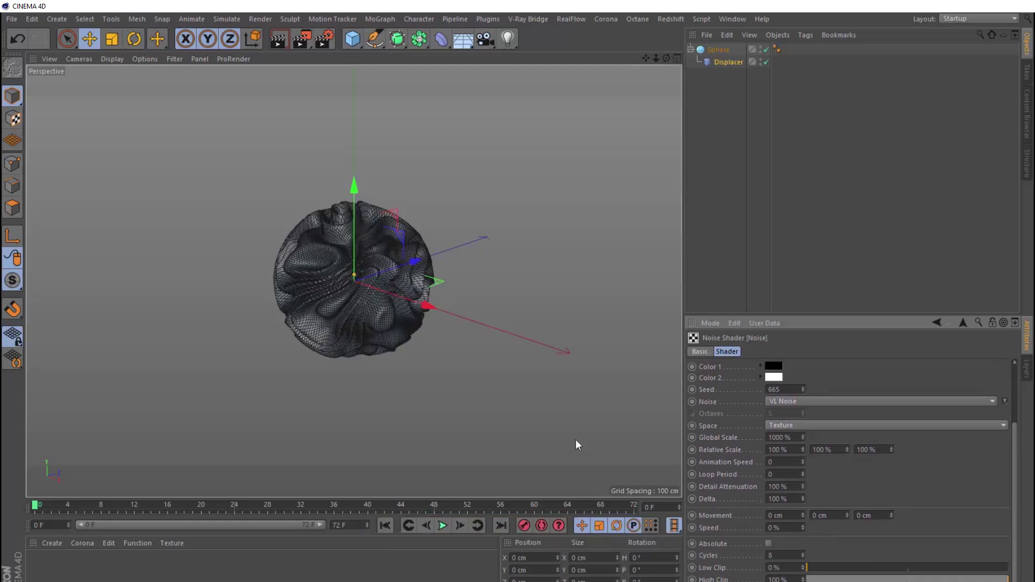
mouse_move(347, 279)
left_mouse_down("alt")
mouse_move(385, 256)
mouse_move(340, 241)
mouse_move(349, 284)
mouse_move(360, 286)
left_mouse_up("alt")
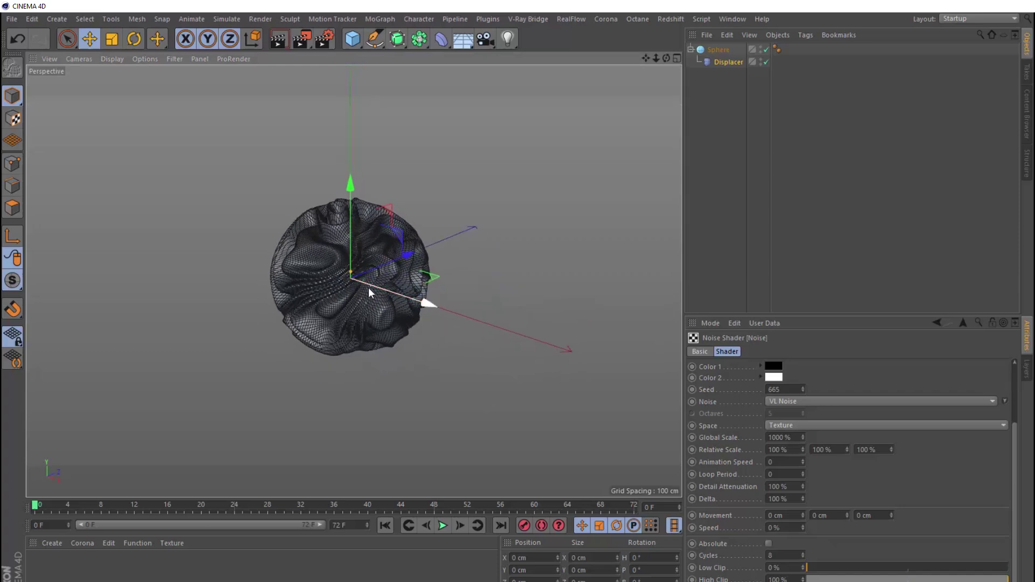
- Set the noise's Animation Speed to 1 and Loop Period to 3
left_click(785, 463)
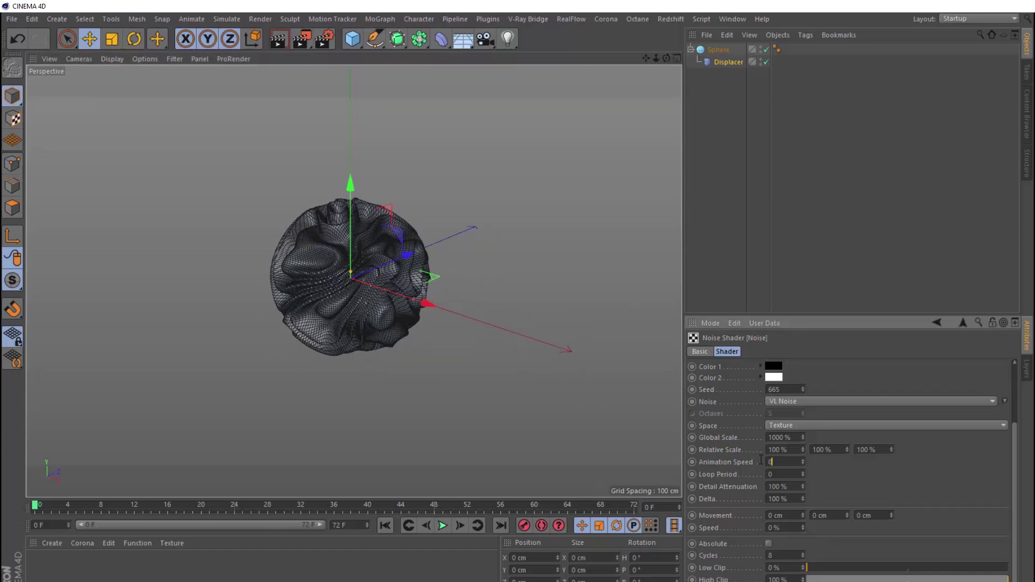
type("1")
left_click(785, 473)
type("3")
key("Return")
left_click_drag(336, 275, 357, 278, "alt")
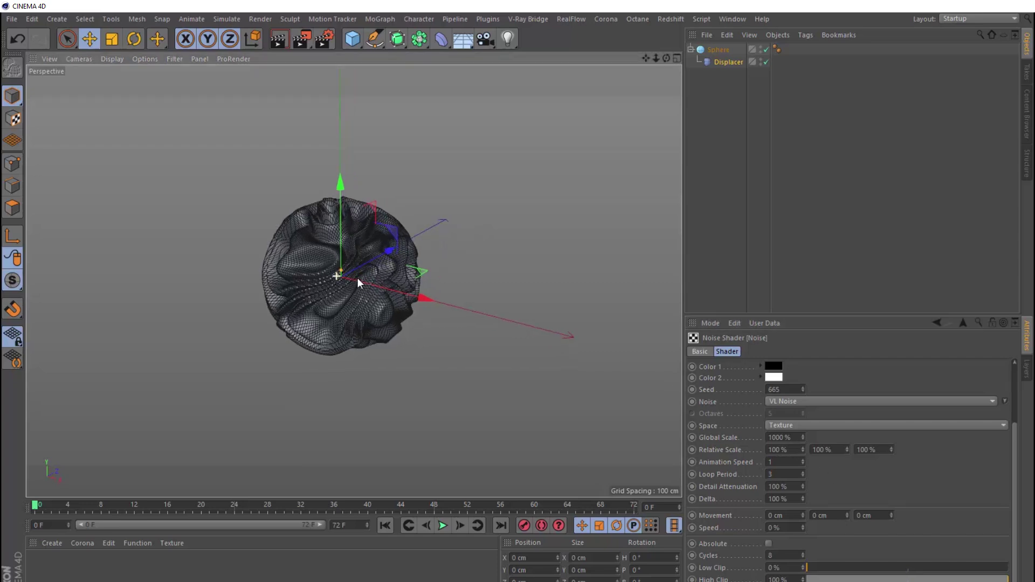
- Preview the moving noise, then set the Displacer's Height to 5 cm
left_click(441, 525)
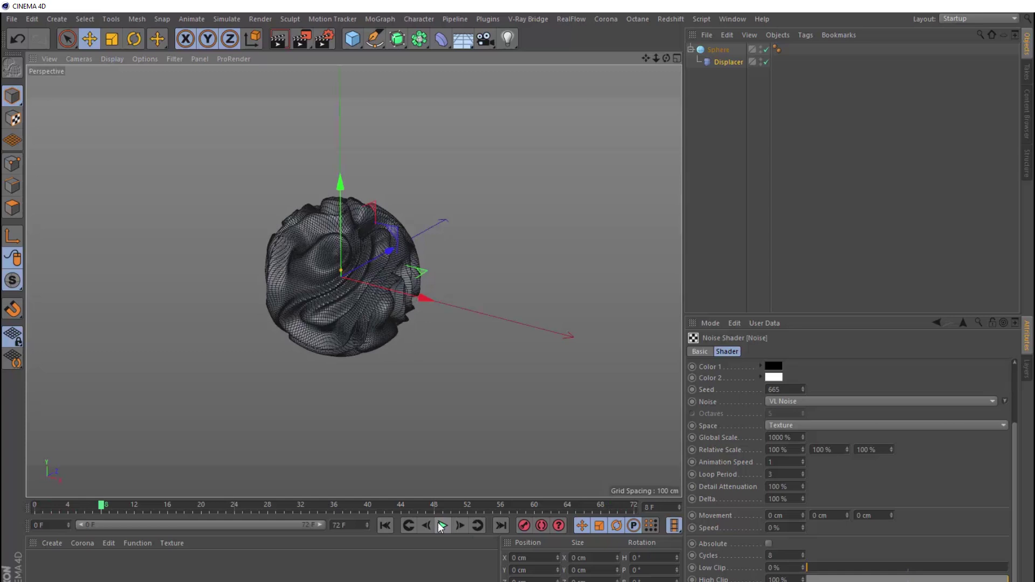
left_click(386, 524)
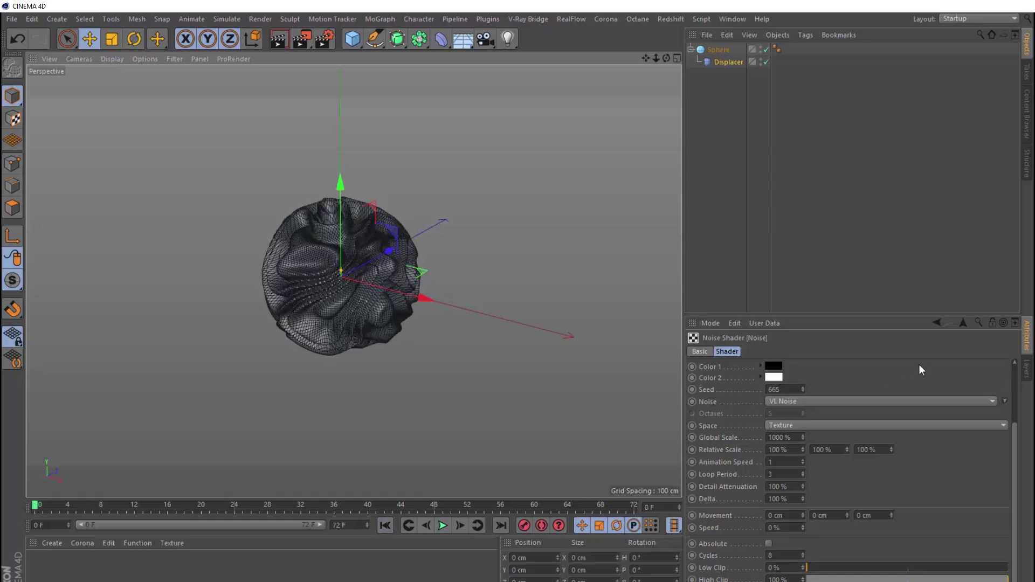
left_click(963, 322)
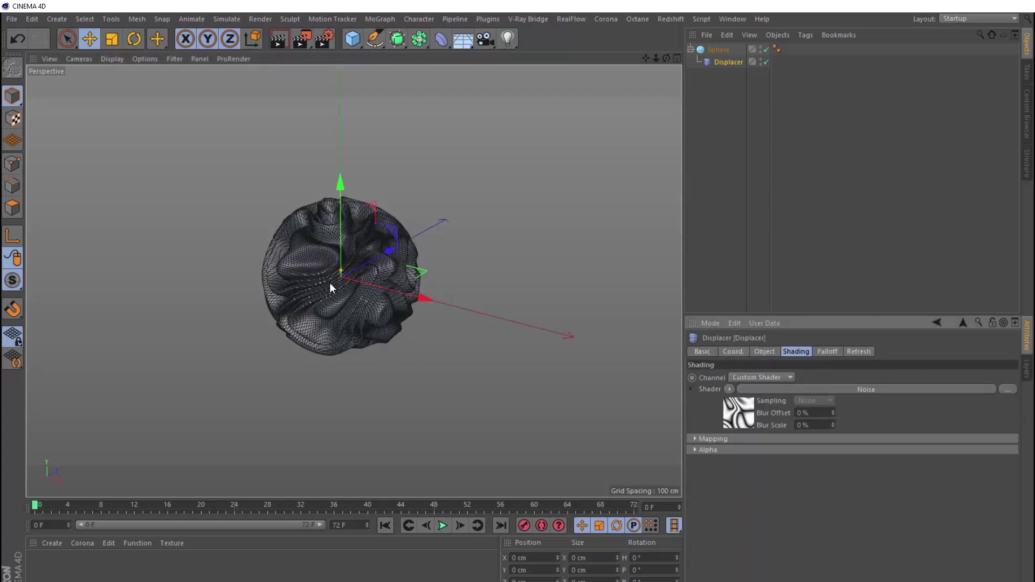
scroll(340, 270, "up", 5)
mouse_move(338, 265)
left_mouse_down("alt")
mouse_move(340, 215)
mouse_move(341, 248)
left_mouse_up("alt")
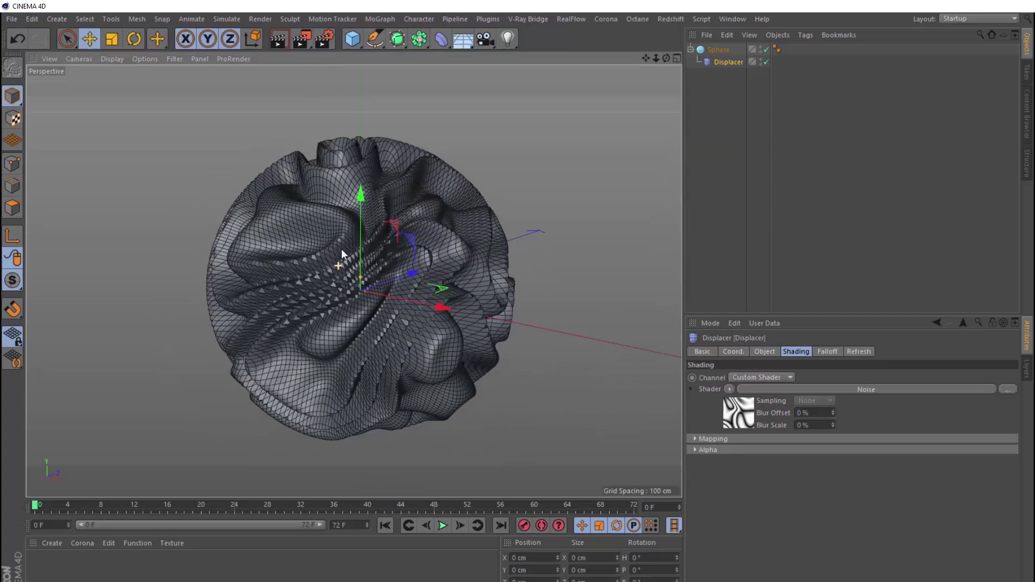
left_click(763, 350)
left_click(737, 405)
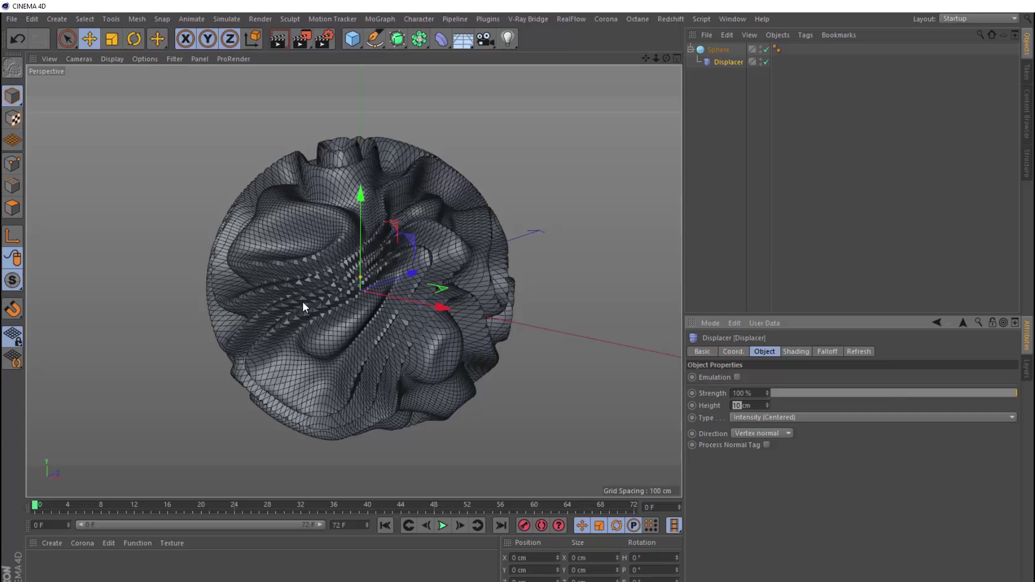
type("5")
left_click_drag(319, 306, 355, 287, "alt")
right_click_drag(266, 260, 263, 276, "alt")
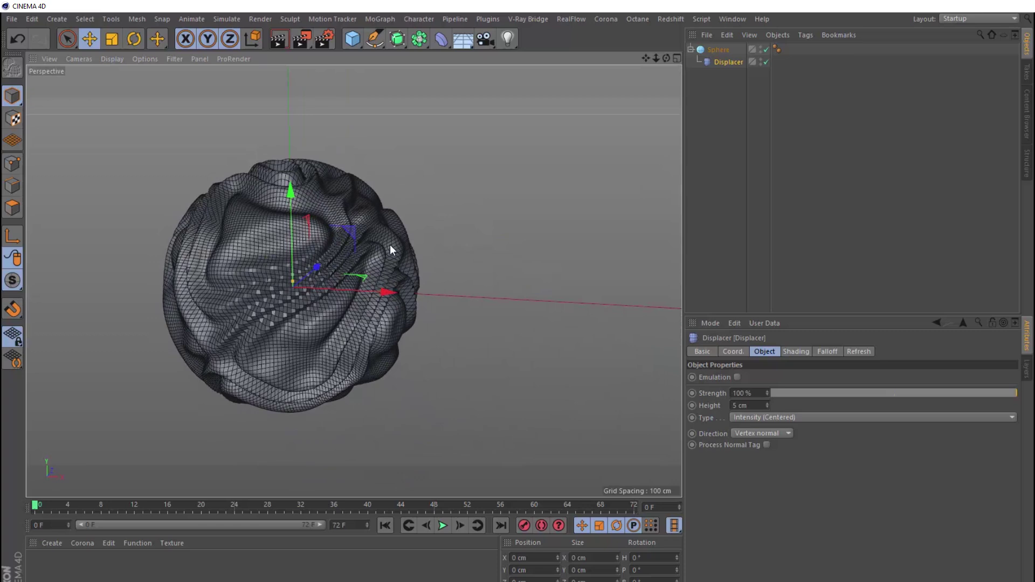
- Add a Formula deformer as a child of Sphere and preview its Y Radial swirl
left_click(712, 51)
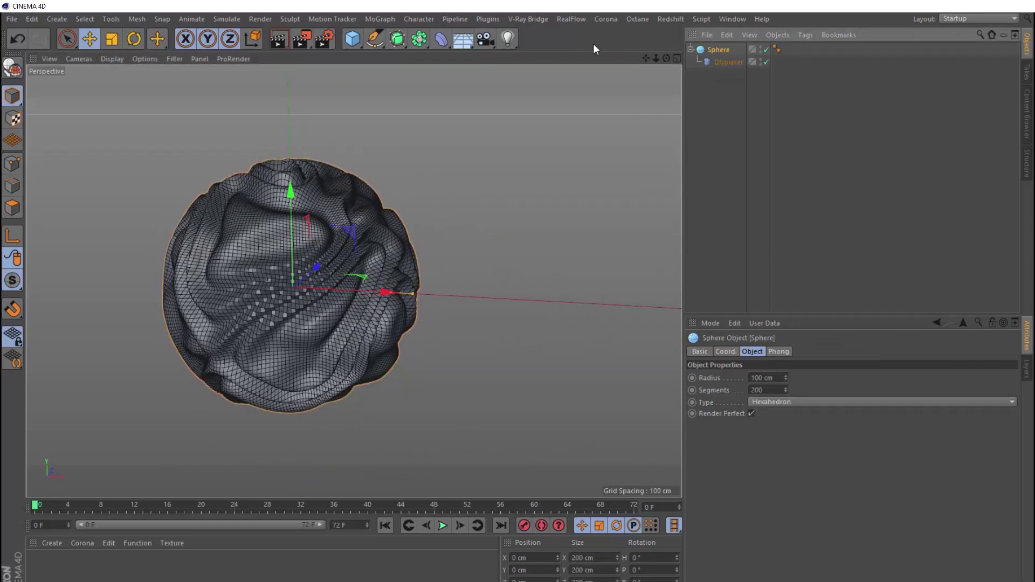
left_click(442, 38)
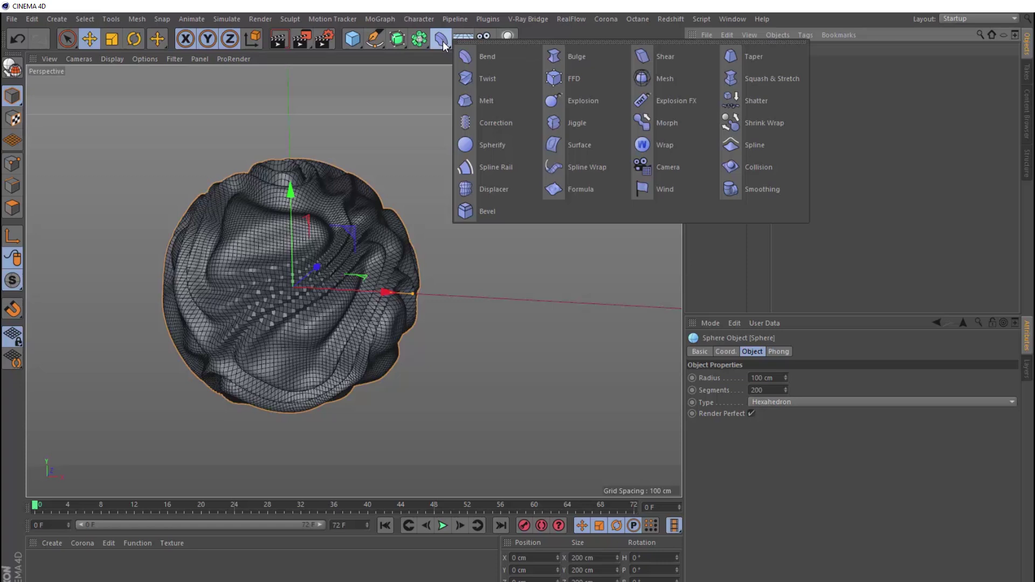
left_click(593, 187, "shift")
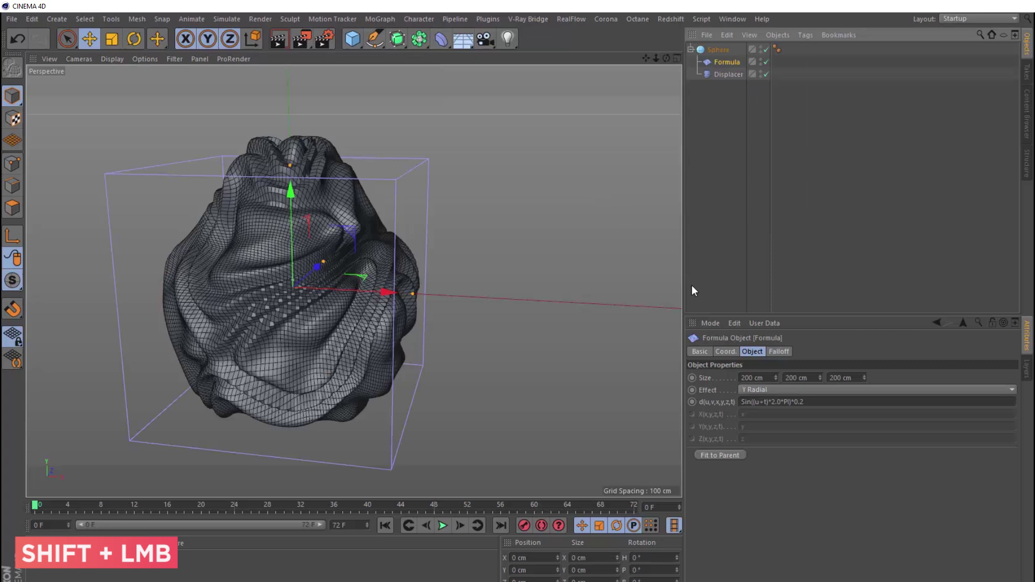
left_click_drag(286, 303, 309, 269, "alt")
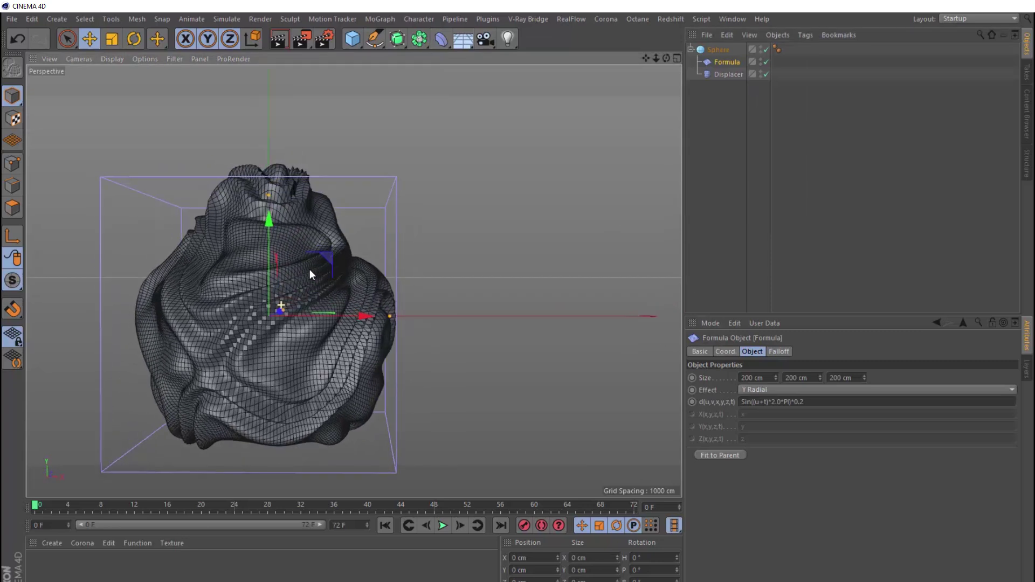
left_click(442, 525)
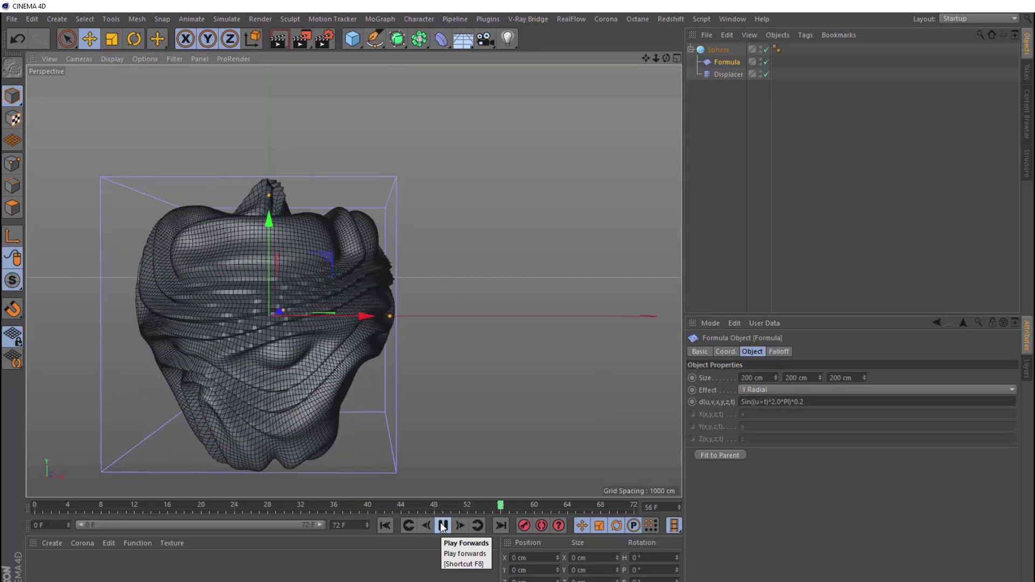
left_click(442, 525)
left_click(386, 525)
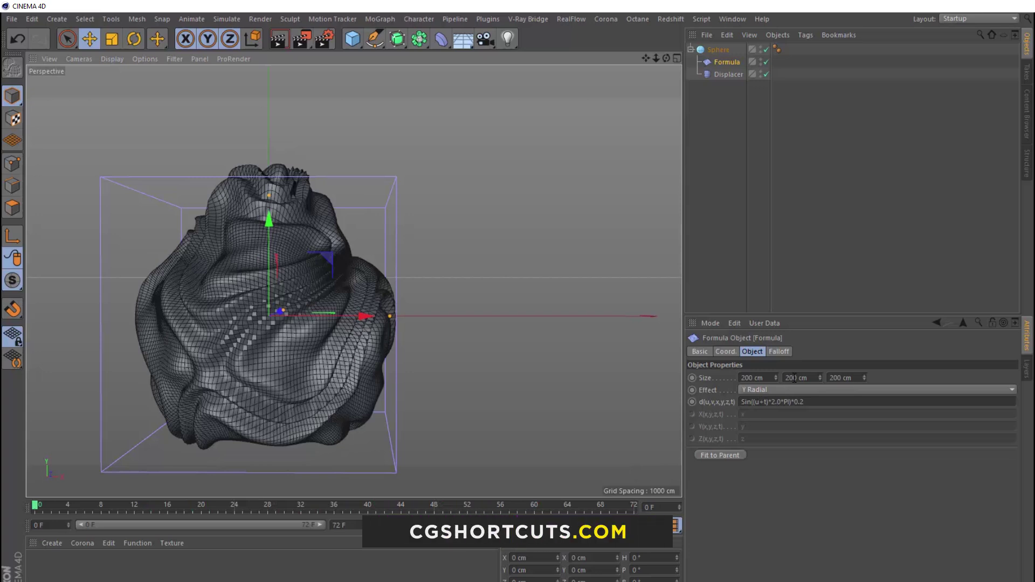
- Set the Formula deformer's Size Y to 250 cm and its wave multiplier to 0.05
double_click(795, 378)
type("250")
key("Return")
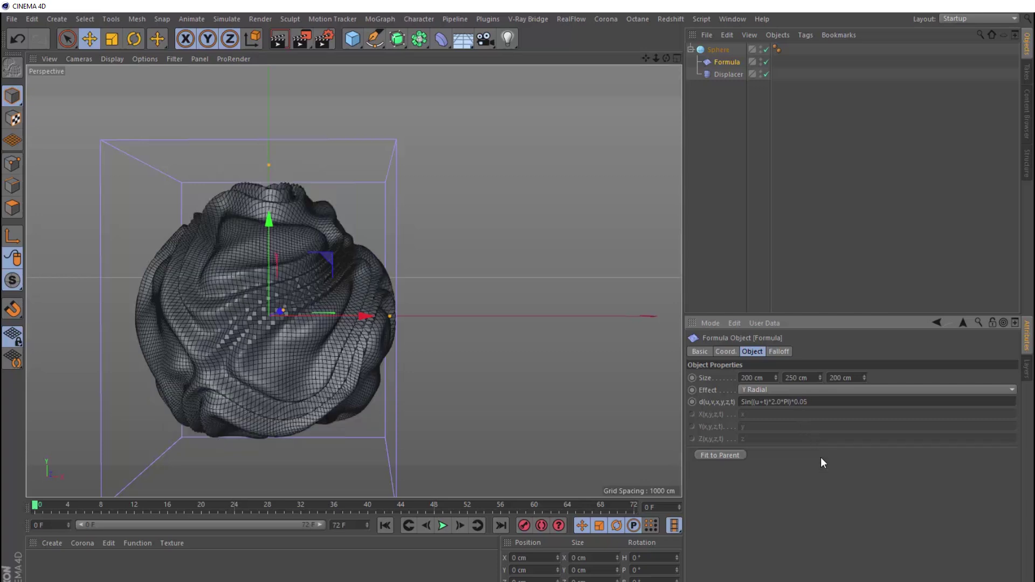
left_click(442, 526)
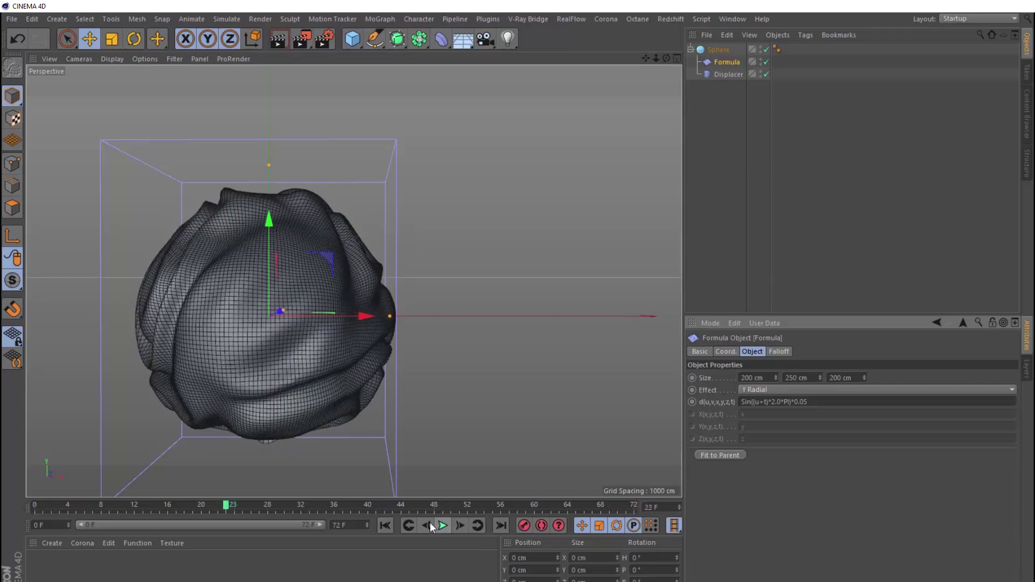
left_click(385, 524)
left_click_drag(351, 406, 513, 343, "alt")
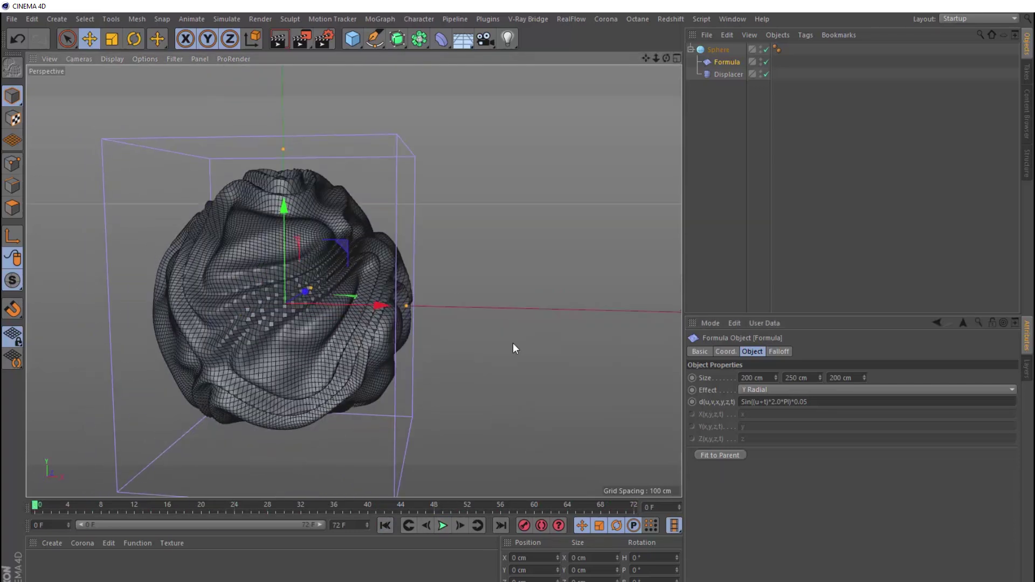
- Bank the Formula deformer to -35° and preview the diagonal swirl
left_click(725, 351)
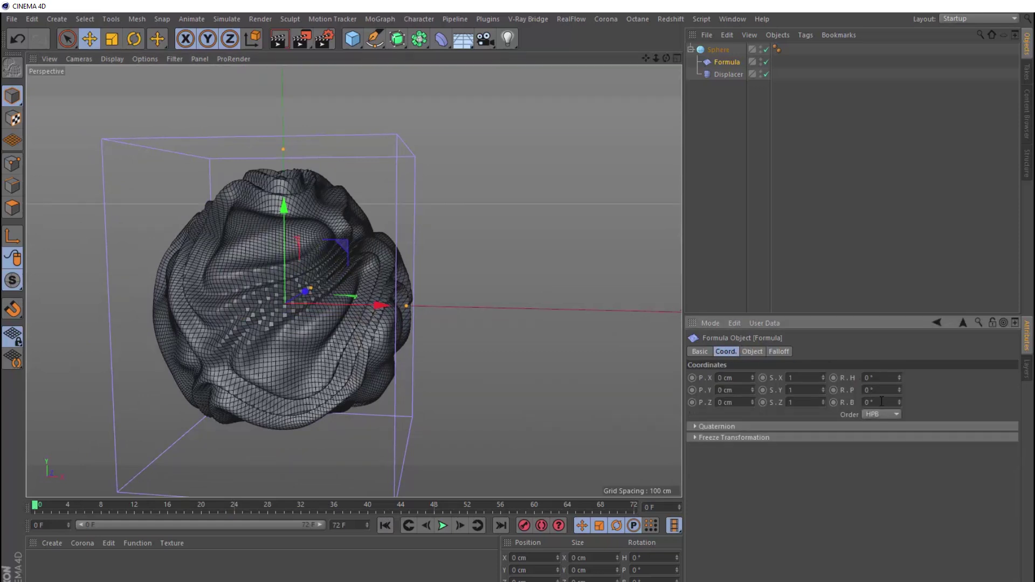
left_click_drag(899, 403, 899, 405)
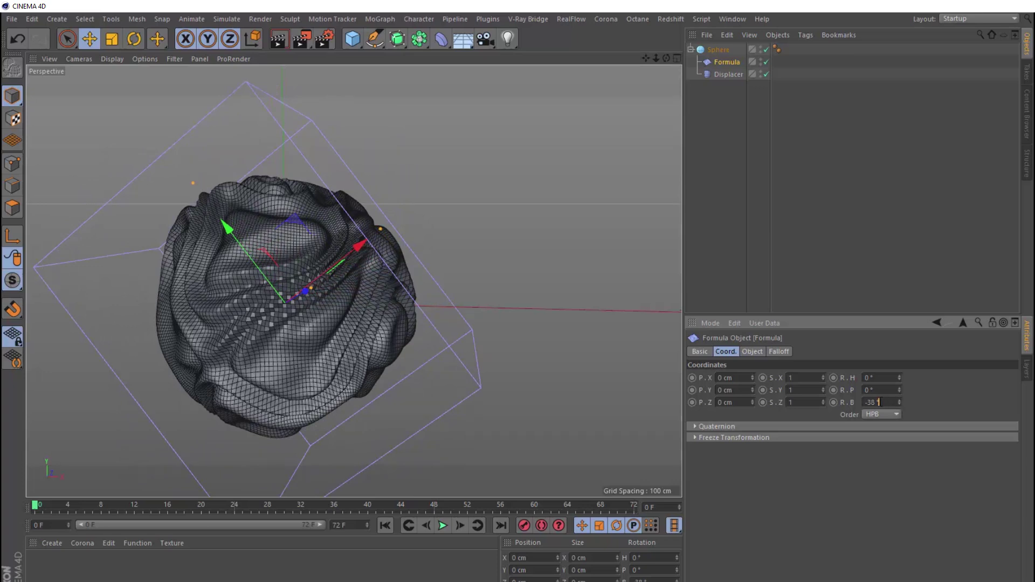
double_click(873, 402)
key("Return")
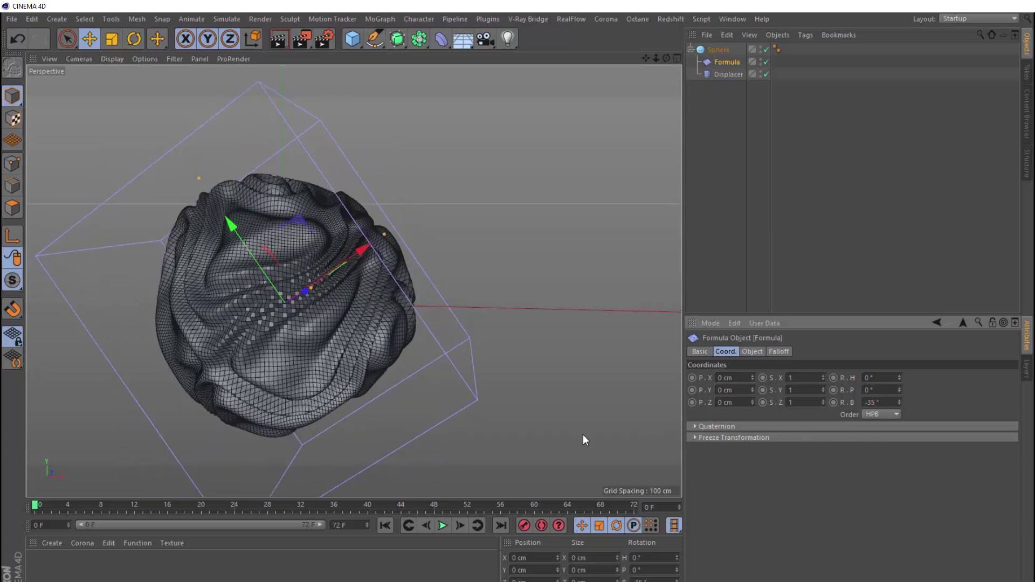
left_click(441, 521)
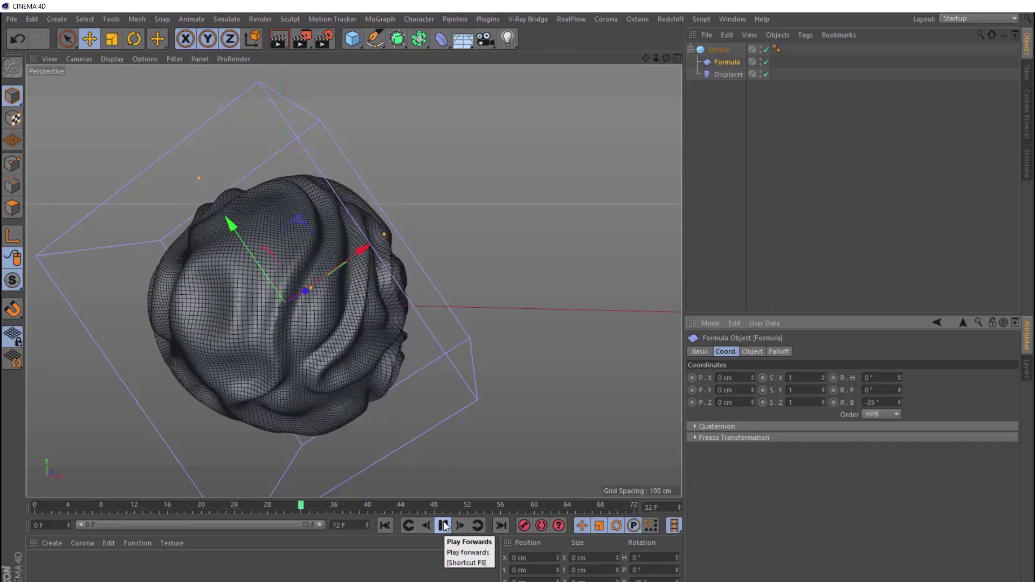
left_click(443, 524)
left_click(385, 524)
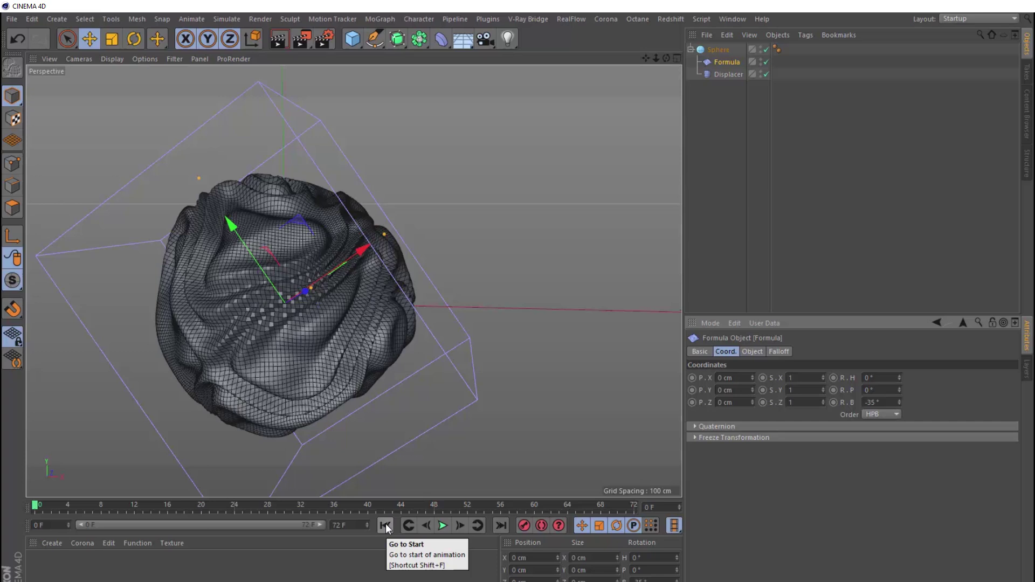
left_click_drag(315, 291, 319, 308, "alt")
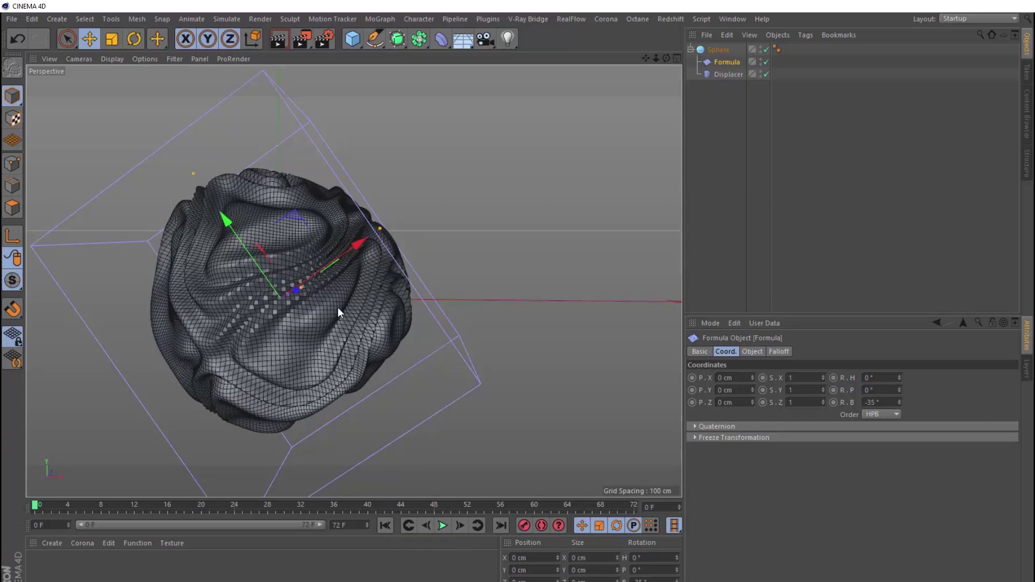
- Open the Octane Live Viewer and start a live render
left_click(634, 20)
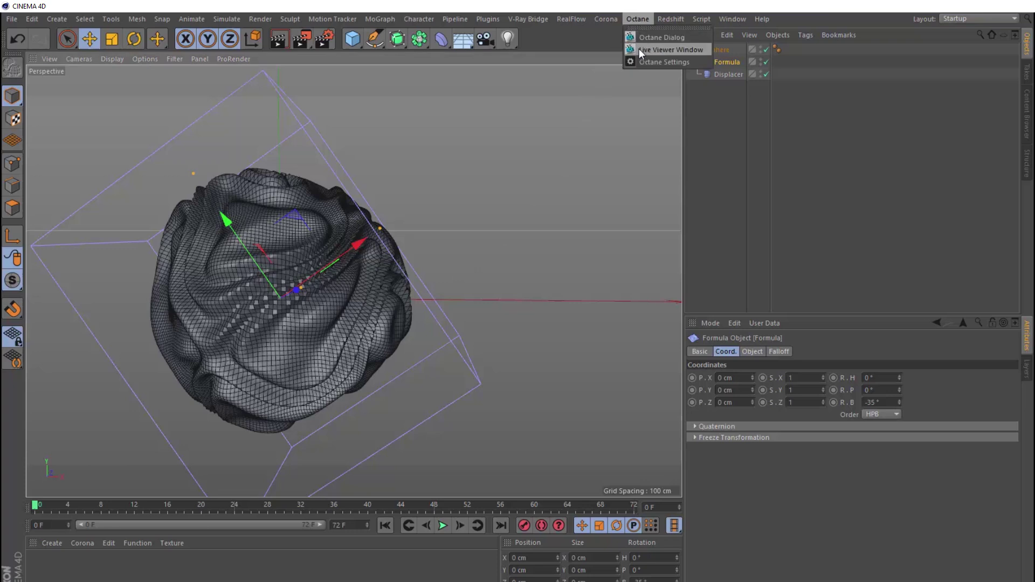
left_click(638, 49)
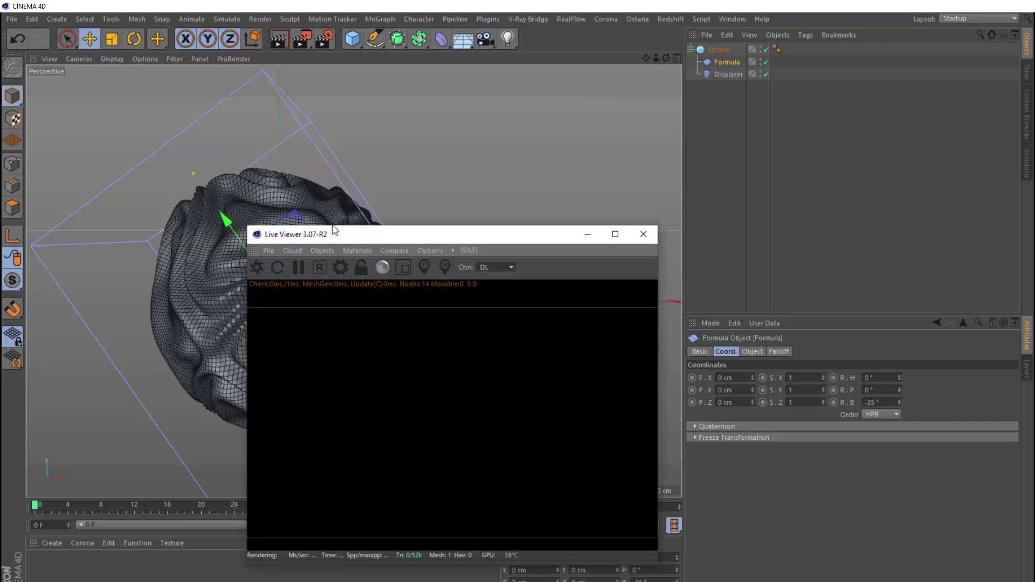
left_click(259, 266)
- Add an Hdri Environment using the Basic_2K_03 image, without copying it, and re-render
left_click(323, 250)
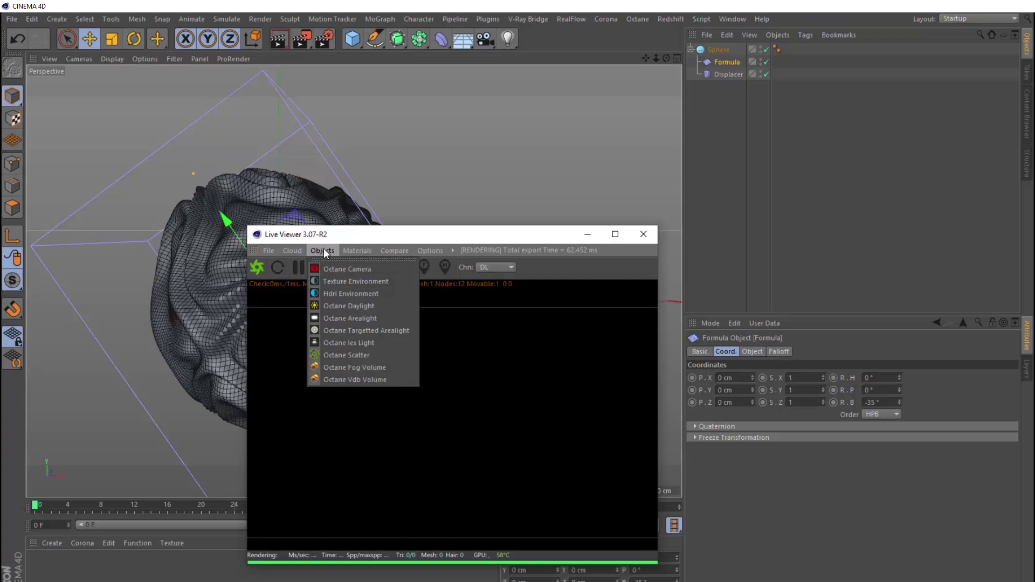
left_click(354, 295)
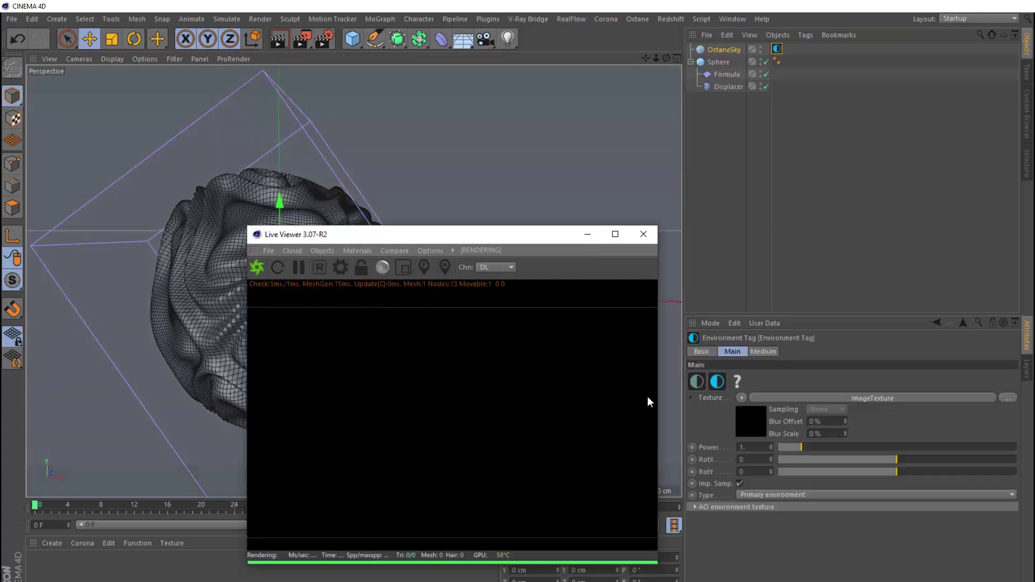
left_click(762, 410)
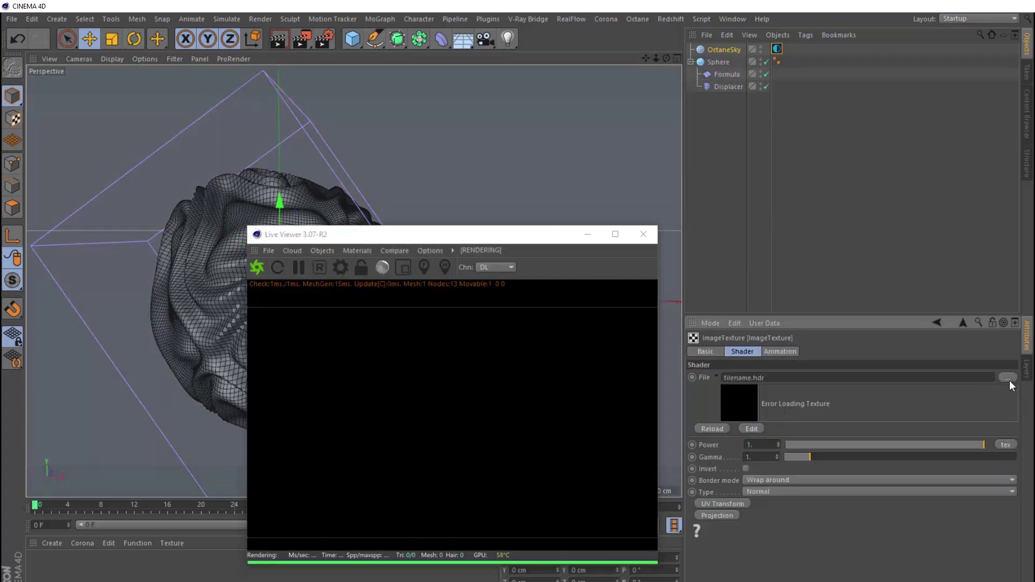
left_click(1007, 378)
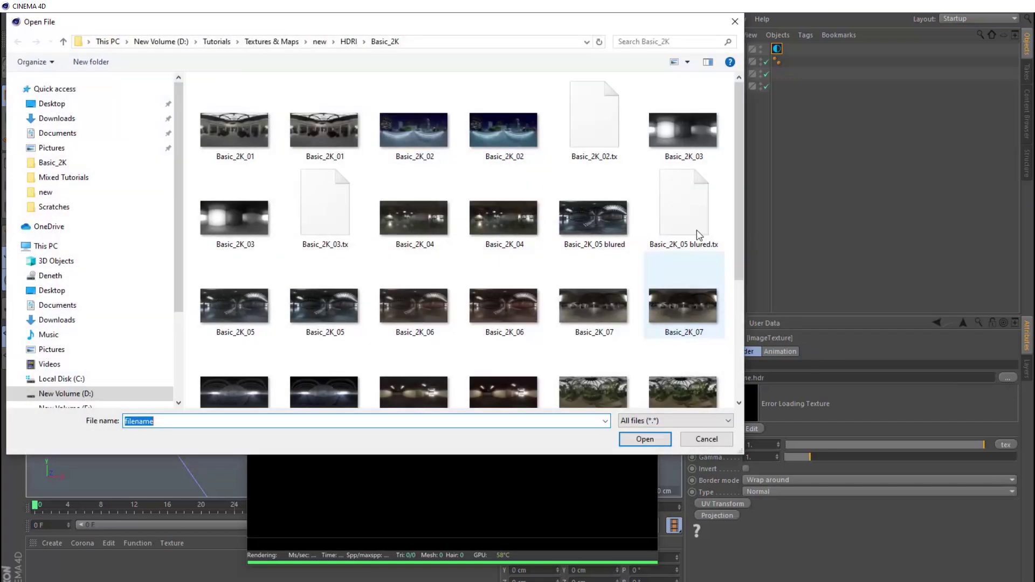
double_click(694, 152)
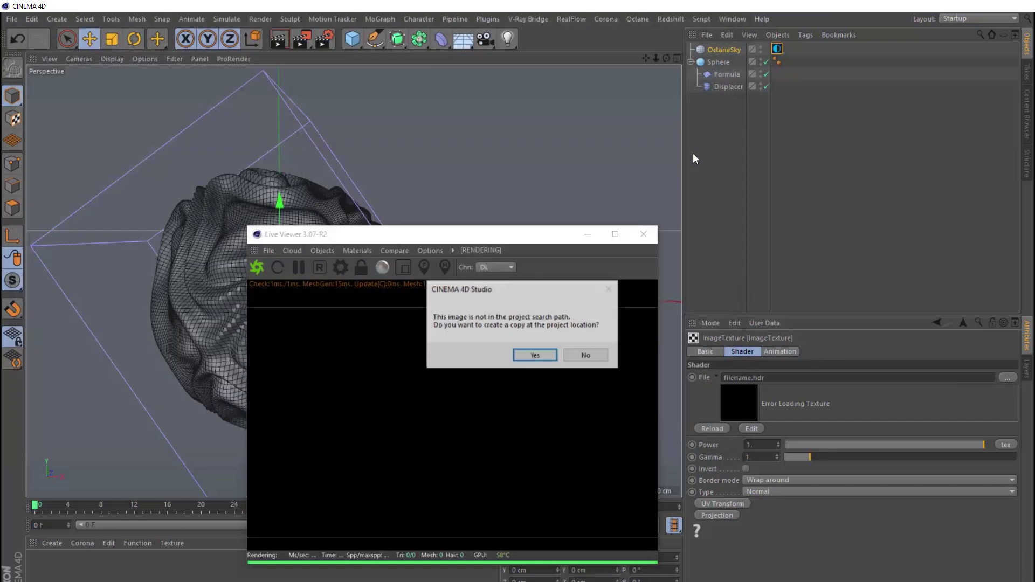
left_click(595, 357)
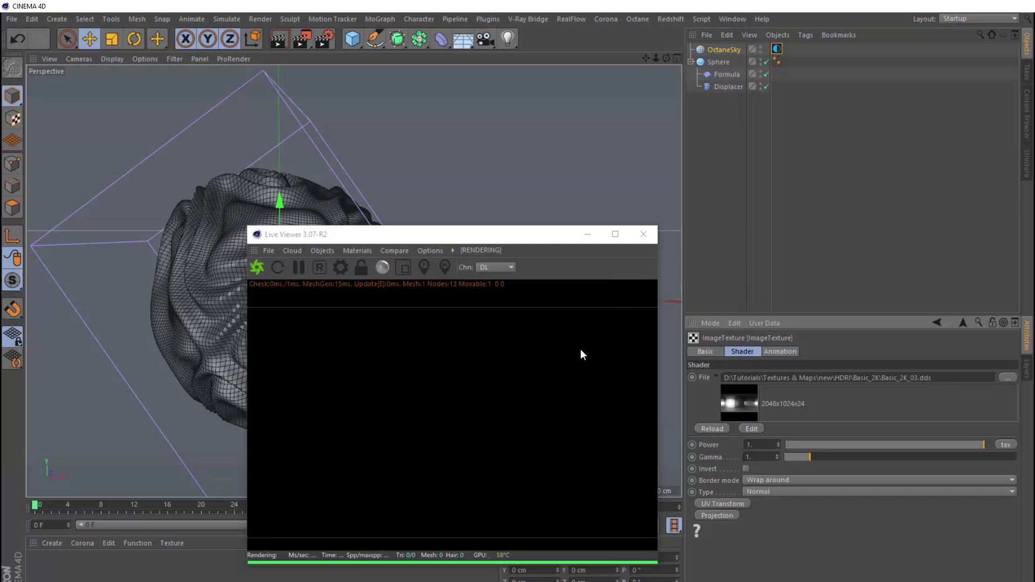
left_click(258, 266)
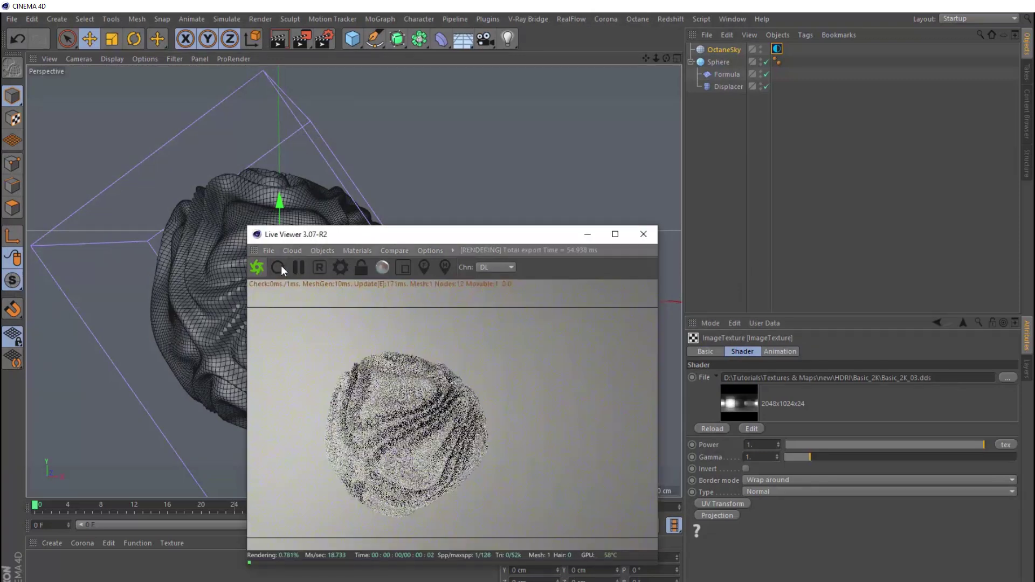
left_click(339, 266)
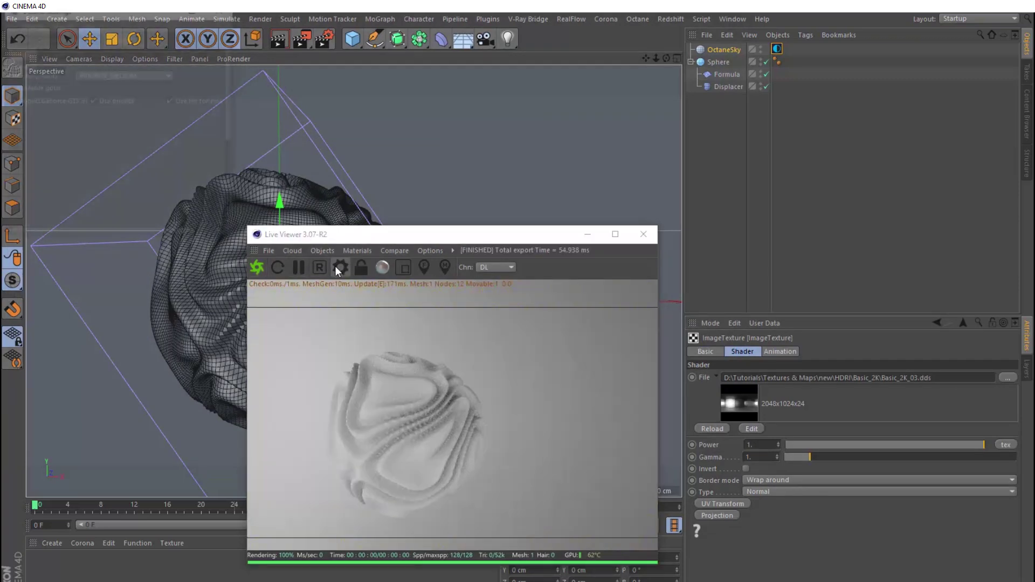
- Switch the Octane kernel to Pathtracing with 400 max samples and diffuse and specular depth 8
left_click_drag(46, 23, 141, 128)
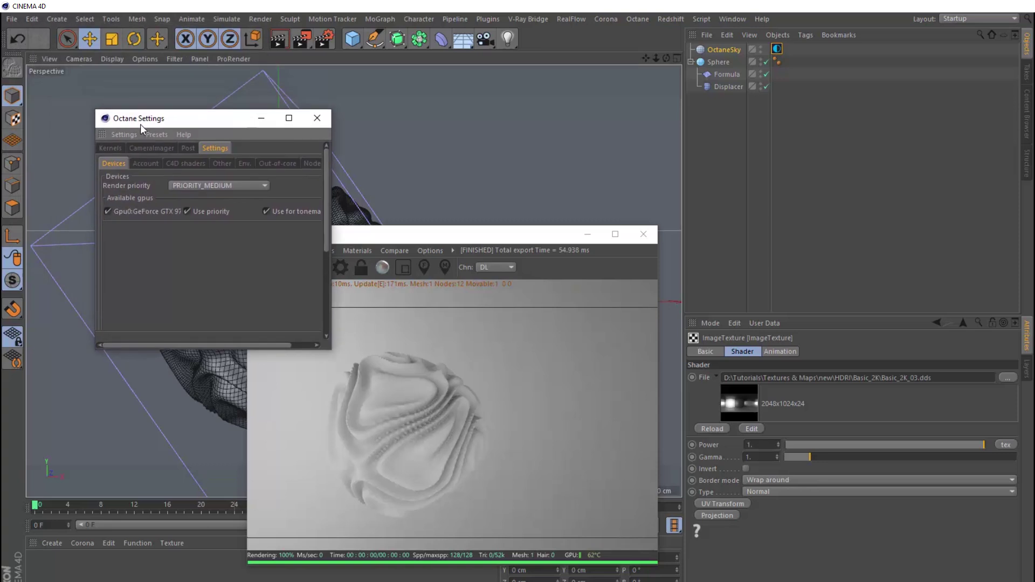
left_click(114, 148)
left_click(141, 159)
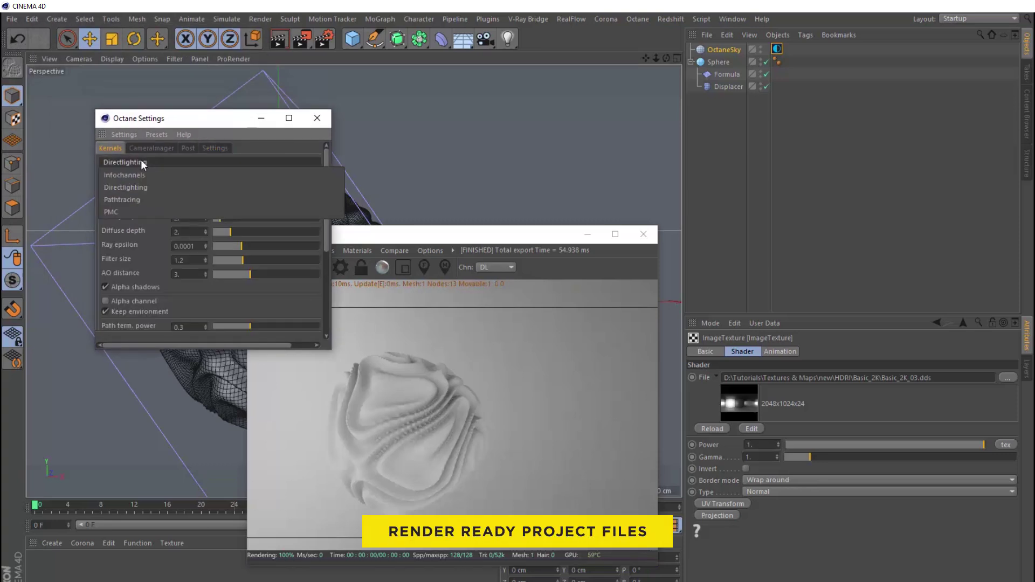
left_click(140, 199)
left_click_drag(195, 176, 167, 184)
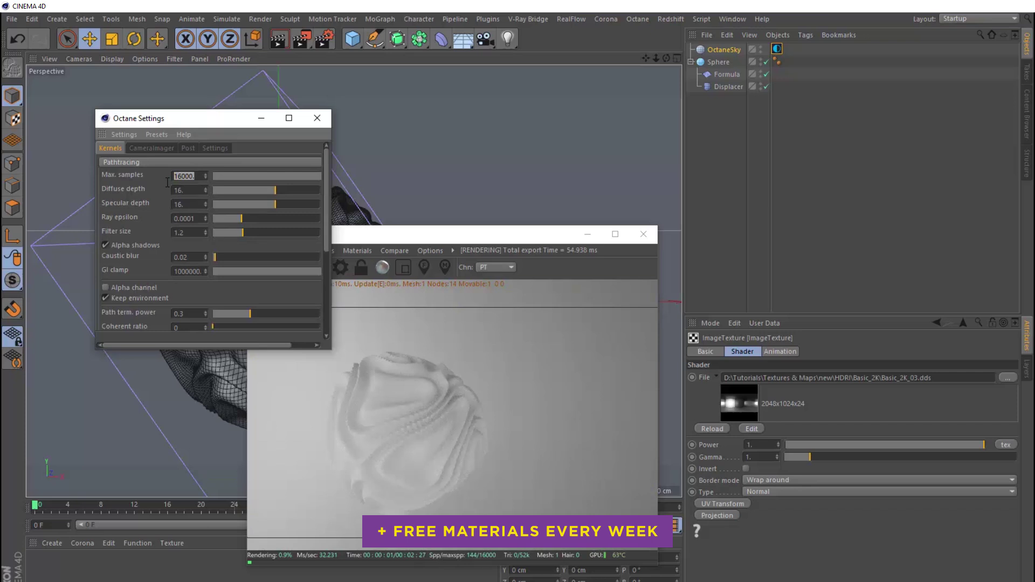
type("400")
key("Tab")
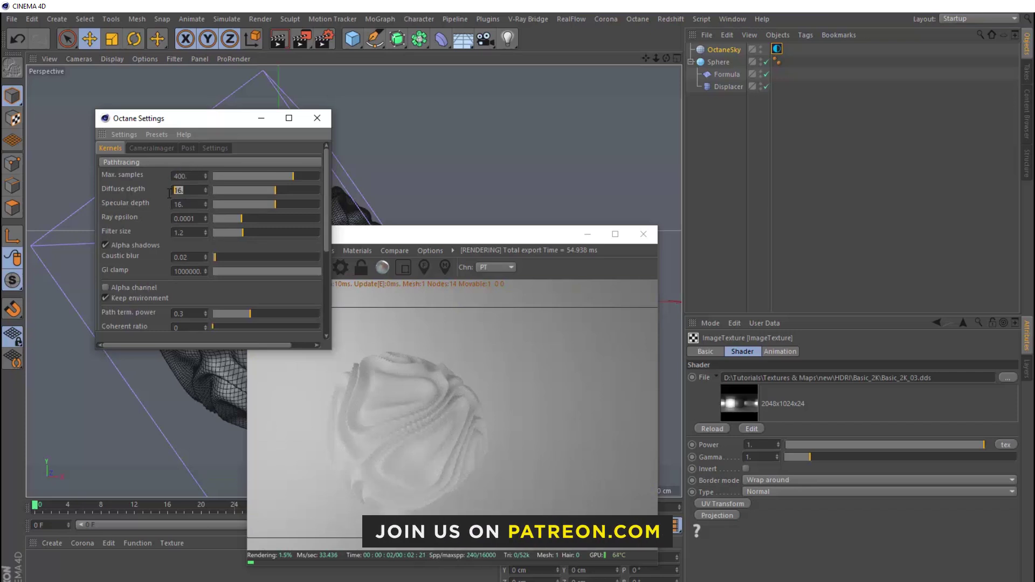
type("8")
key("Tab")
type("8")
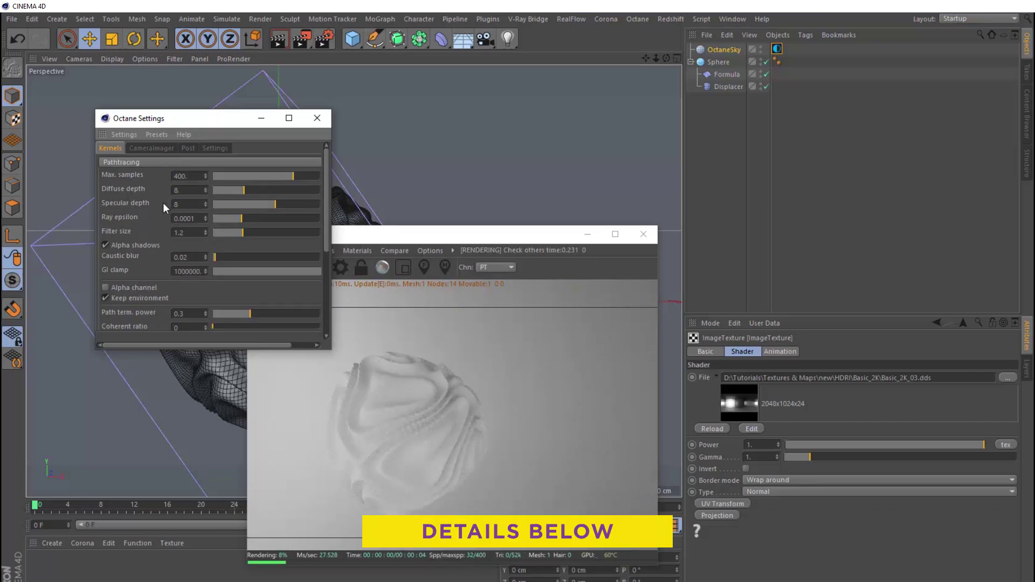
key("Return")
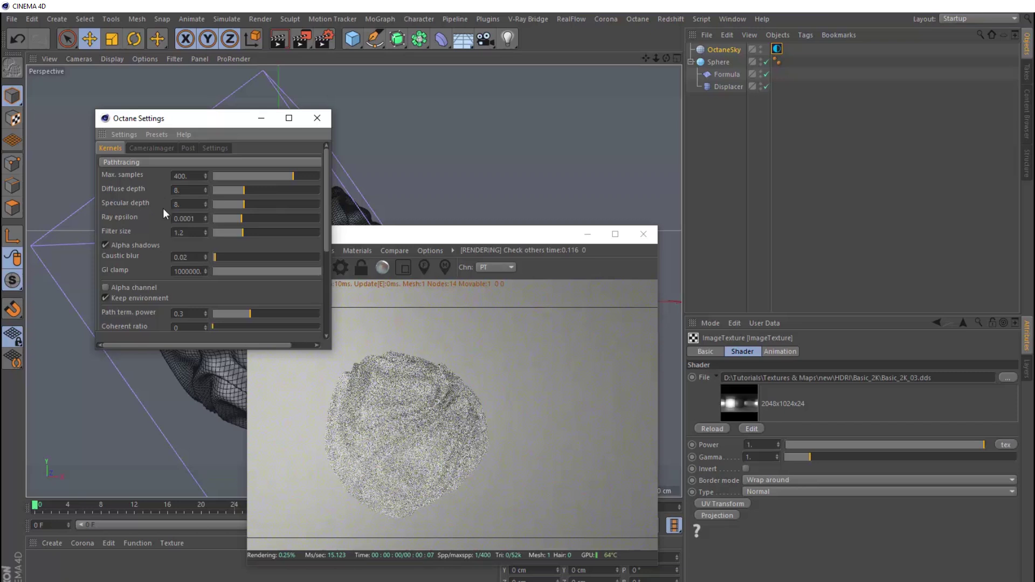
- Set the GI clamp to 4 and enable adaptive sampling
double_click(188, 271)
type("4")
key("Return")
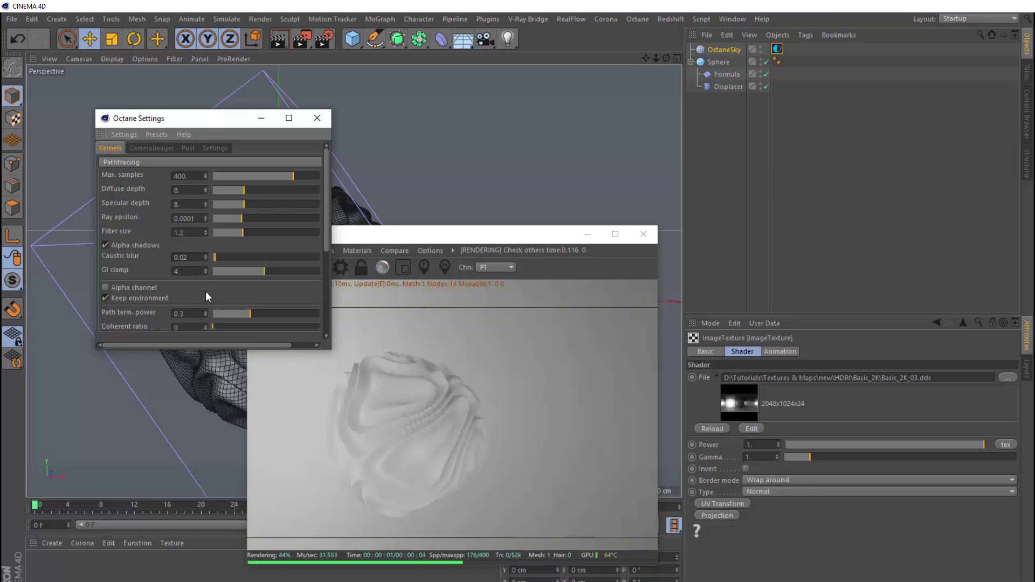
scroll(320, 283, "down", 5)
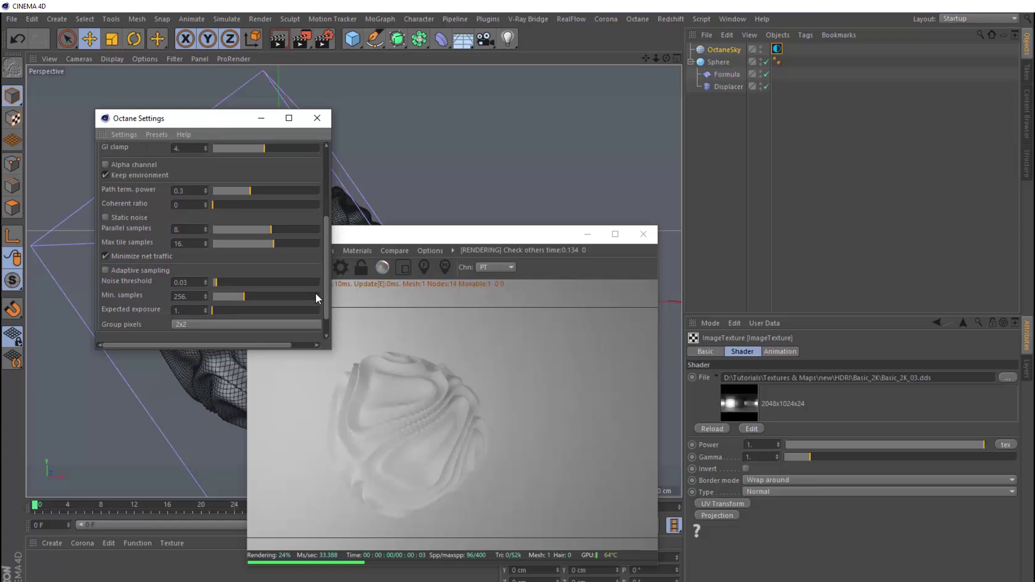
left_click(164, 270)
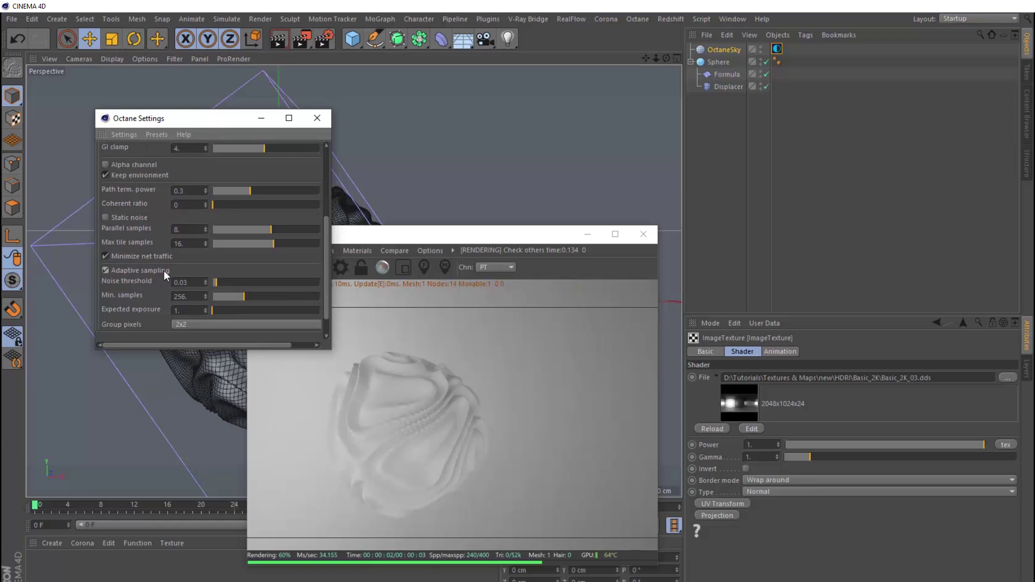
left_click_drag(326, 264, 328, 181)
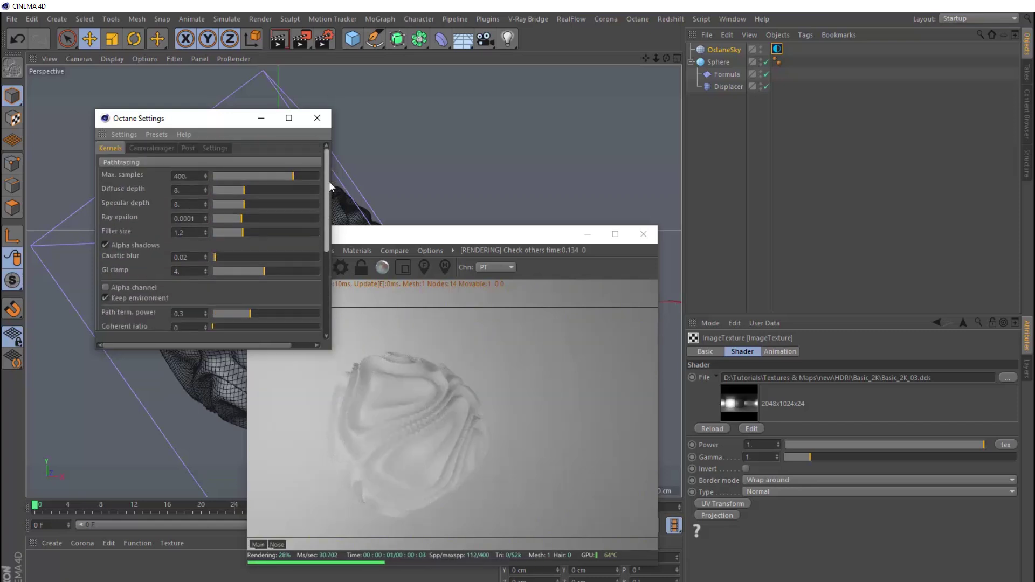
- Give the camera imager gamma 2.2, a Linear response, vignetting 0 and hotpixel removal 0.4
left_click(154, 147)
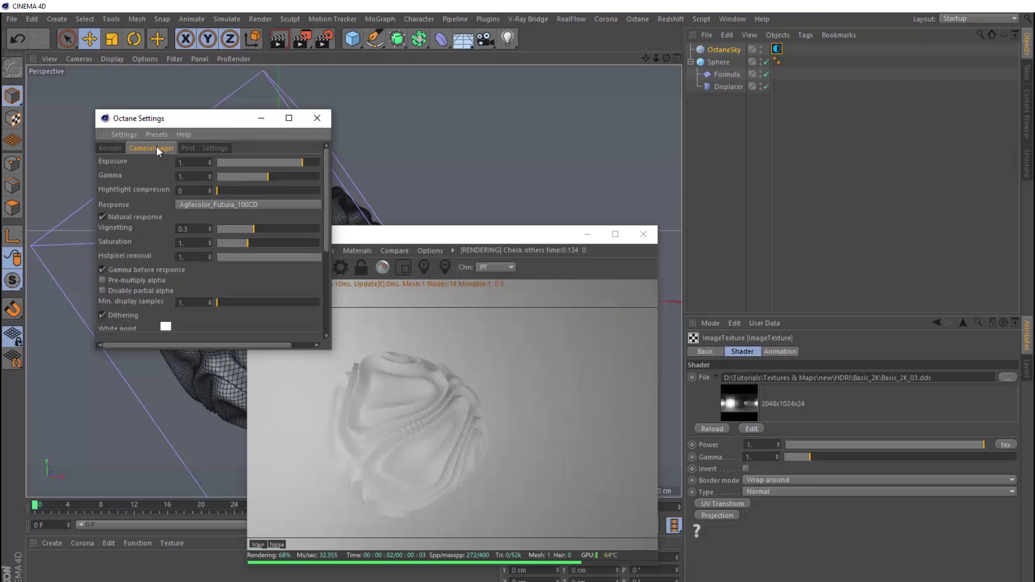
double_click(185, 176)
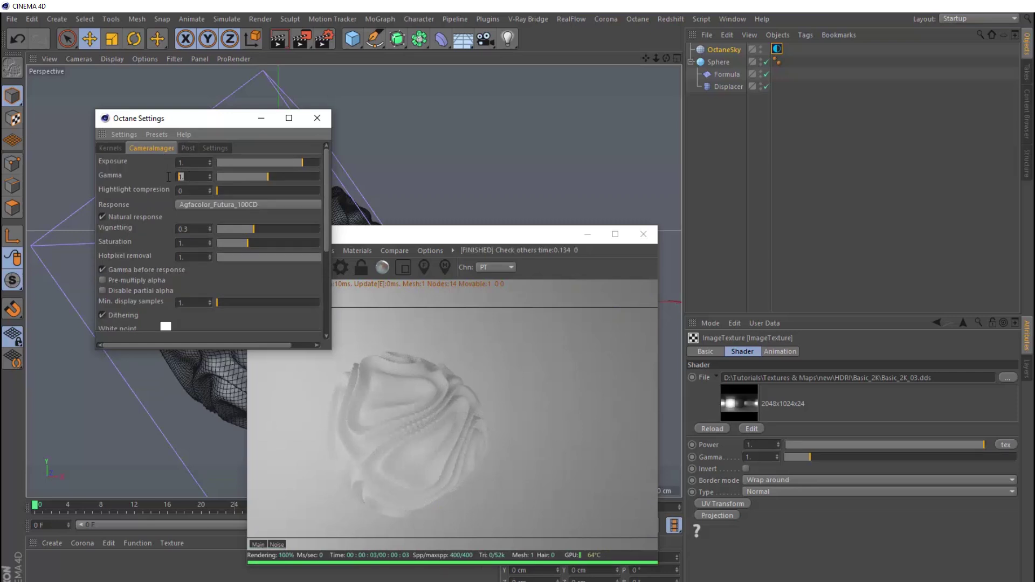
type("2")
left_click(190, 203)
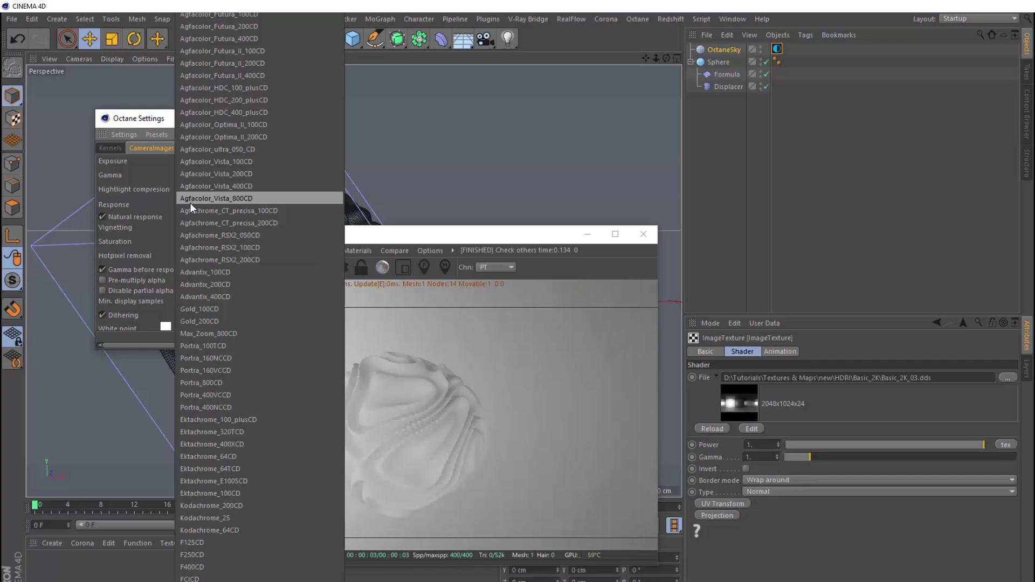
left_click(231, 552)
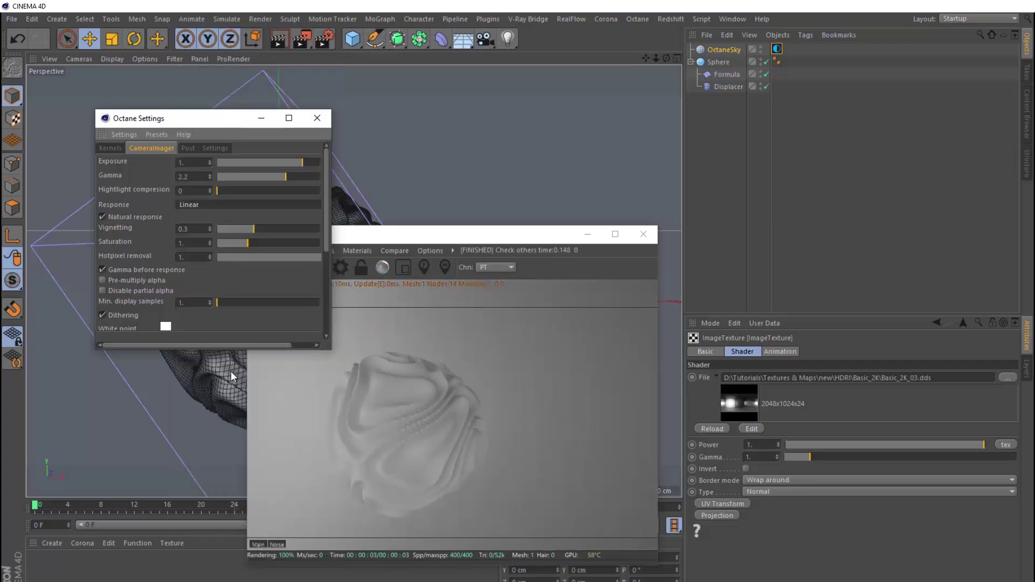
left_click_drag(252, 230, 206, 226)
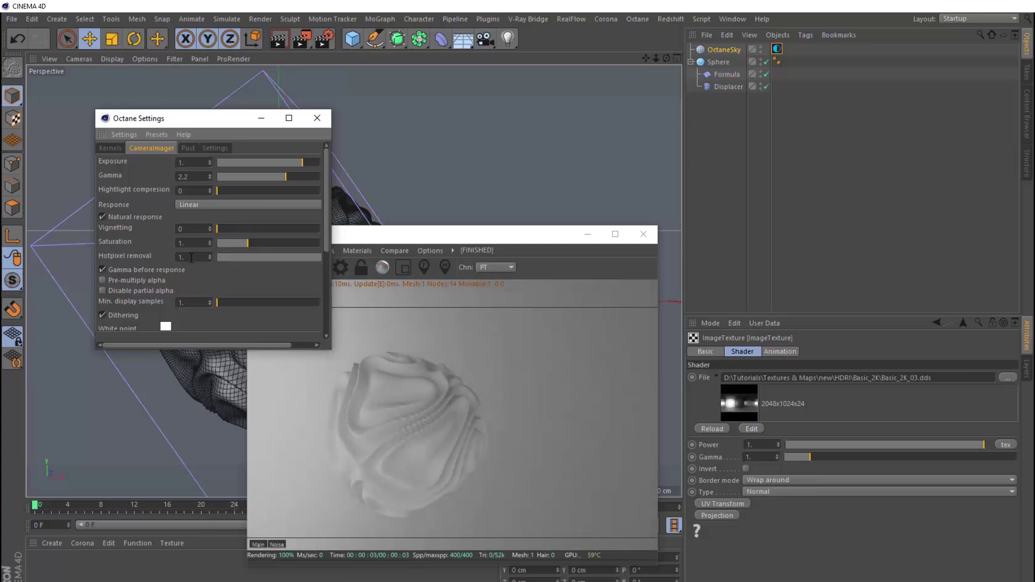
left_click_drag(191, 257, 171, 257)
type("0.4")
key("Return")
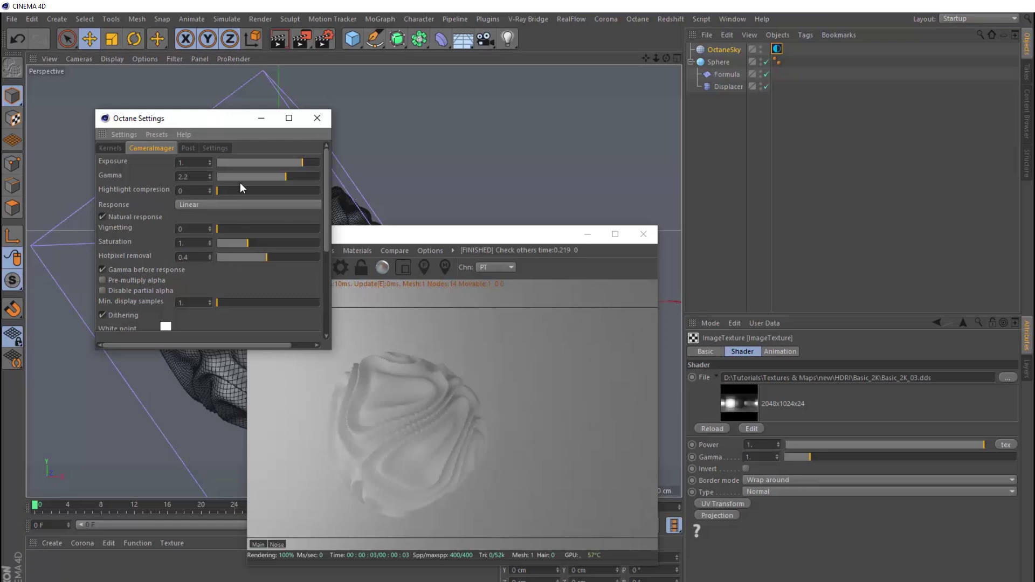
- Close the Octane settings and dock the live render window beside the viewport
left_click(317, 123)
left_click_drag(443, 236, 584, 149)
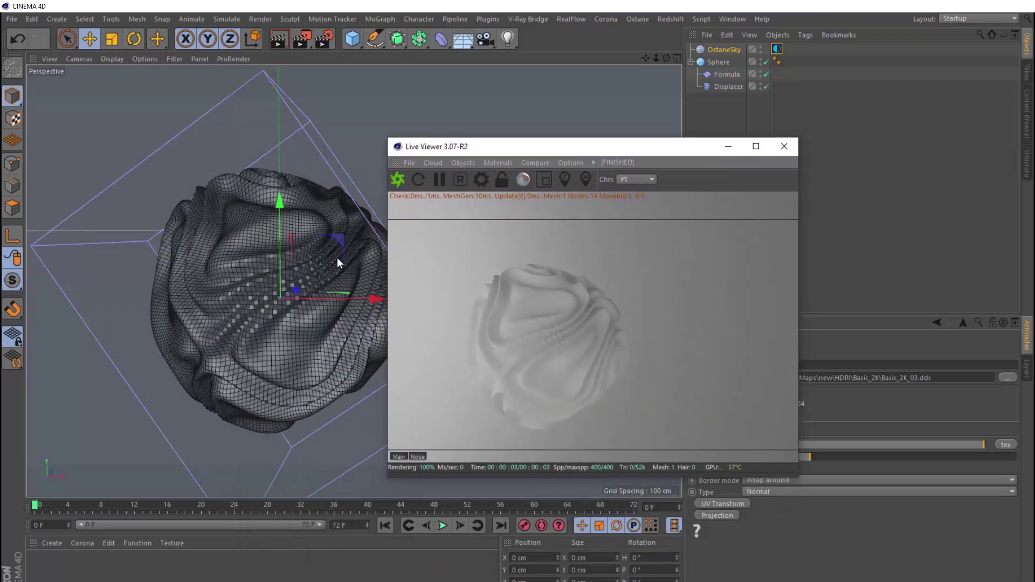
left_click_drag(337, 263, 353, 280, "alt")
left_click_drag(549, 151, 294, 210)
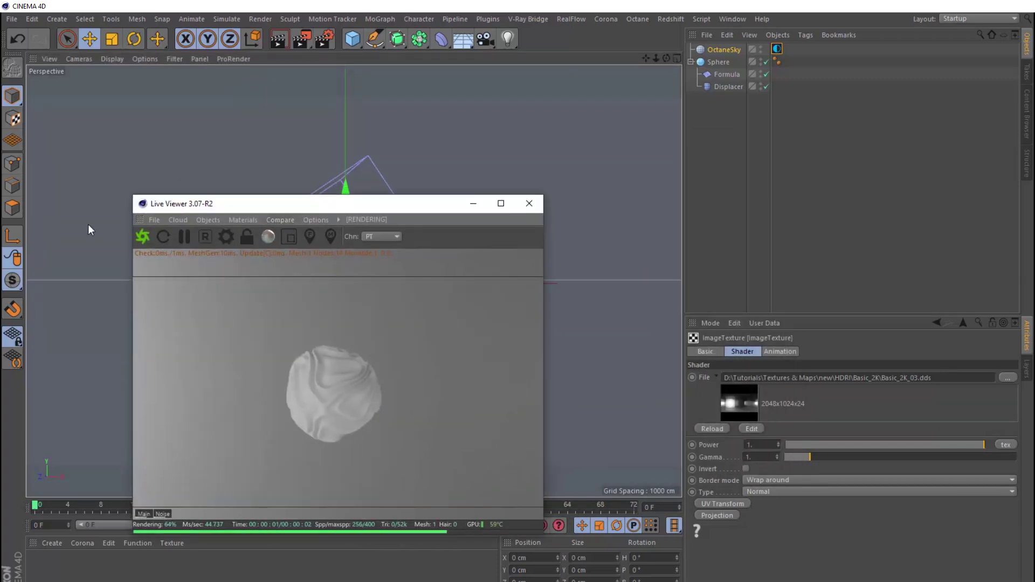
left_click_drag(138, 219, 659, 185)
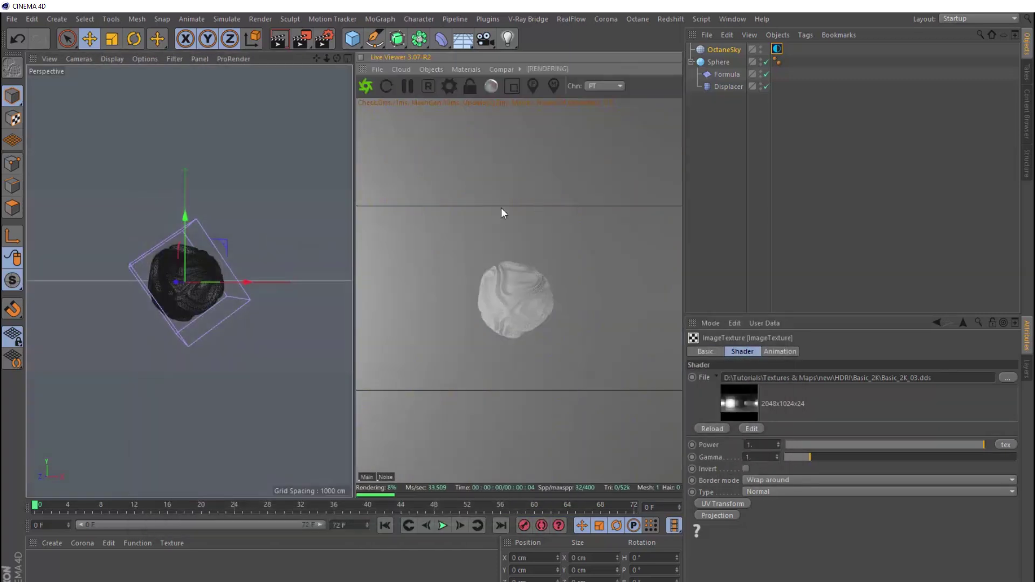
- Add an Octane camera and zero its X/Y position and rotation values
left_click(435, 70)
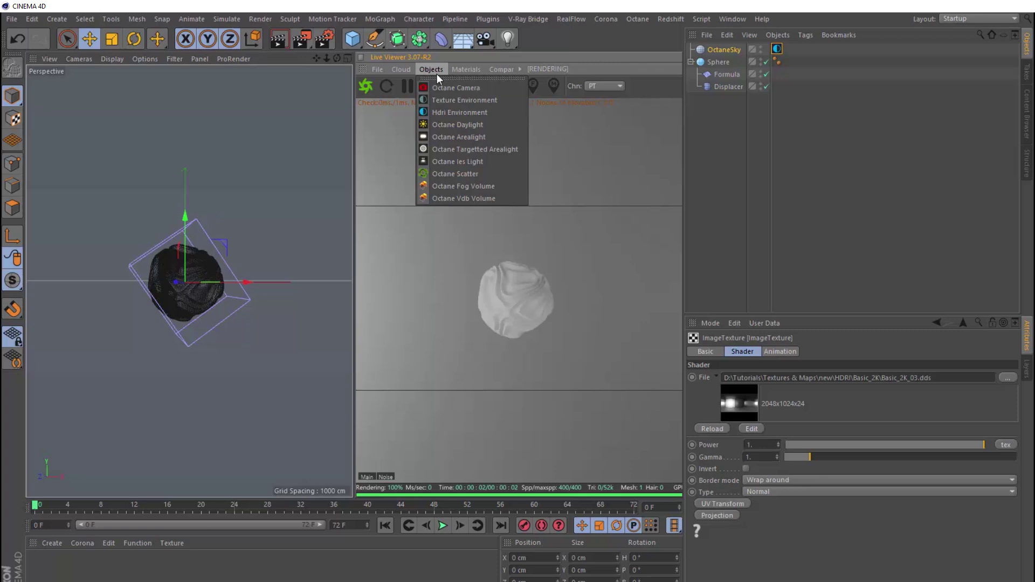
left_click(451, 86)
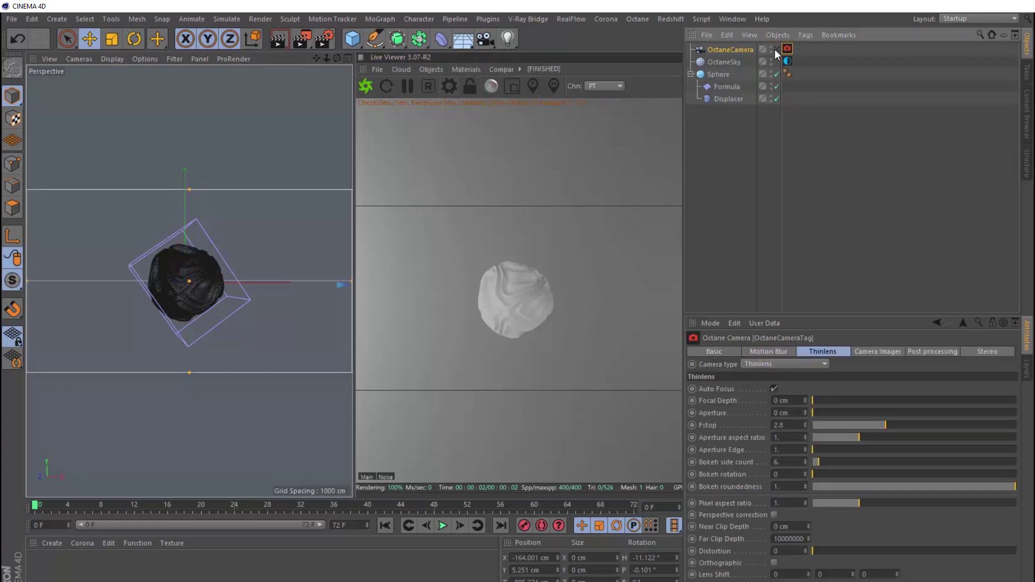
left_click(730, 49)
left_click(858, 388)
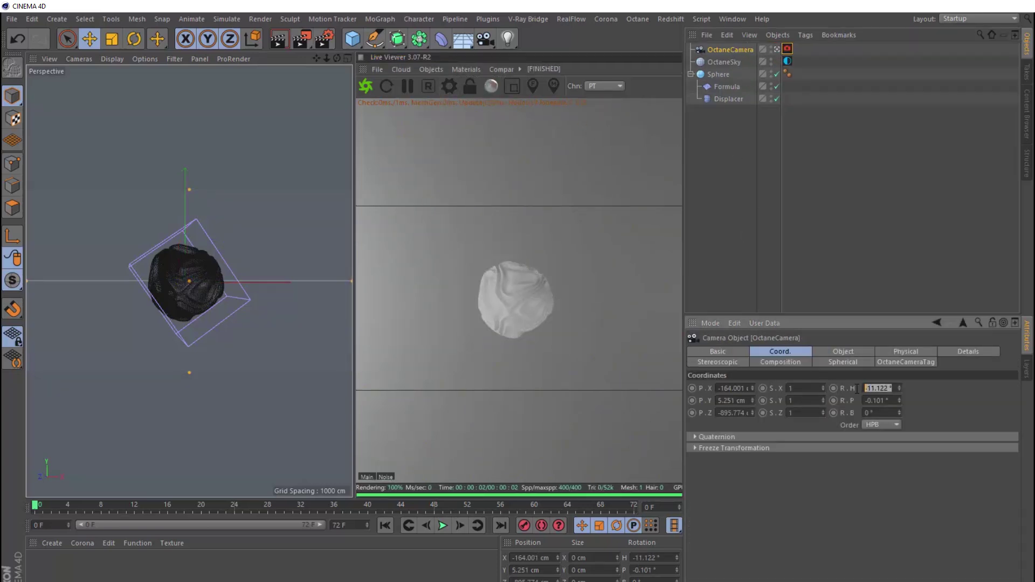
type("0")
key("Tab")
type("0")
key("Tab")
key("Tab")
type("0")
key("Tab")
type("0")
key("Return")
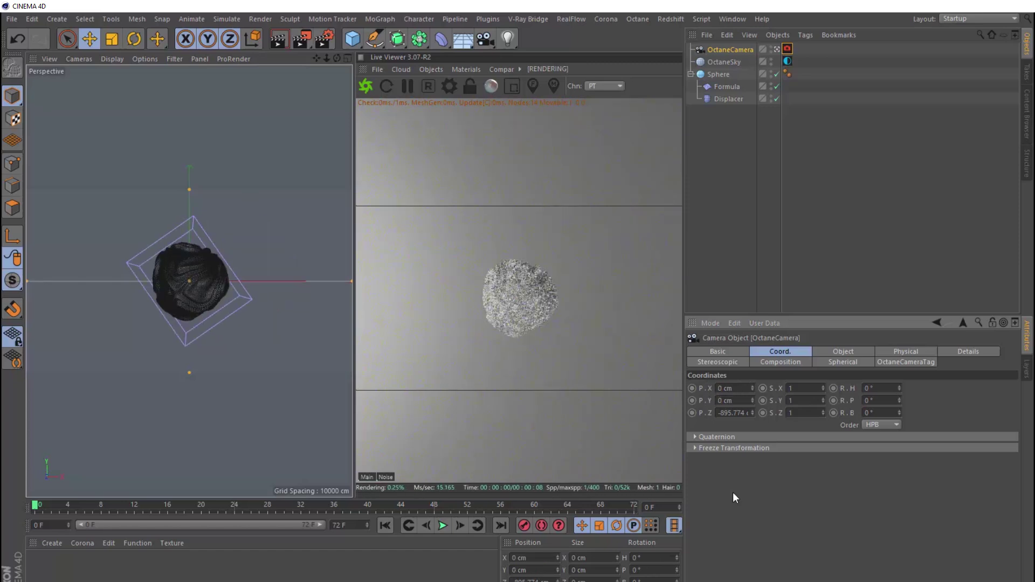
- Set the camera's focal length preset to Portrait (80 mm)
left_click(830, 351)
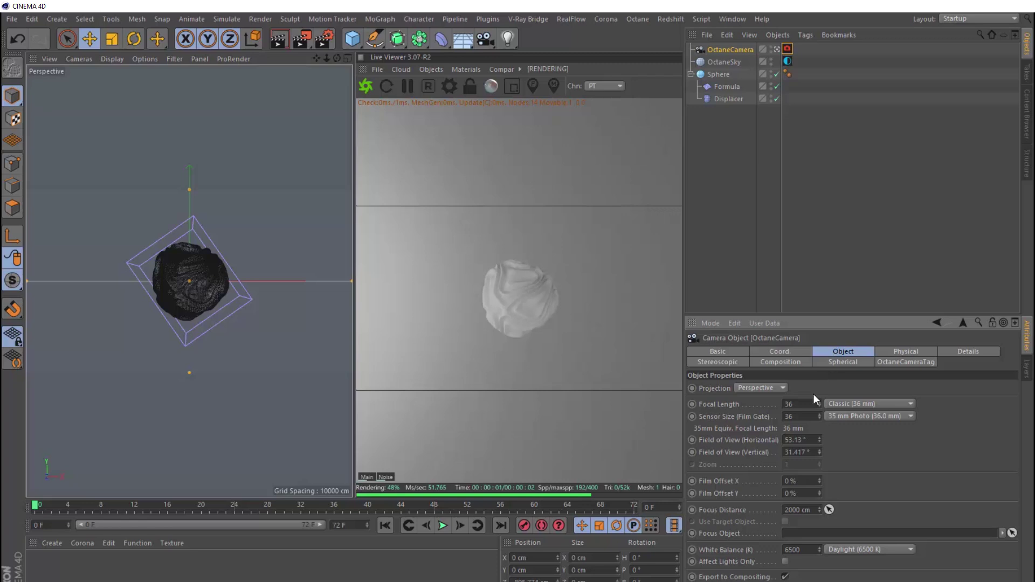
left_click(829, 404)
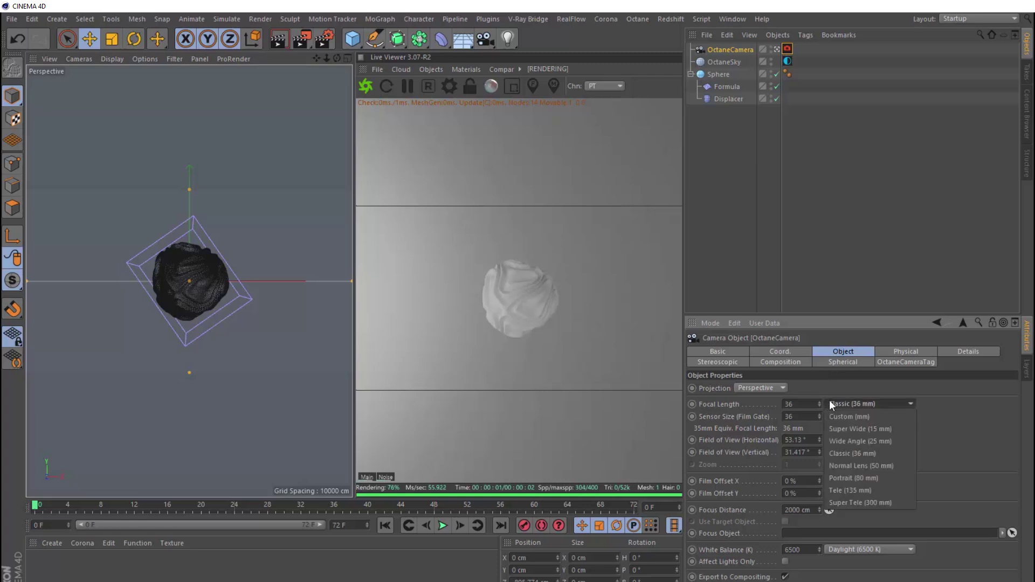
left_click(862, 475)
left_click(193, 283)
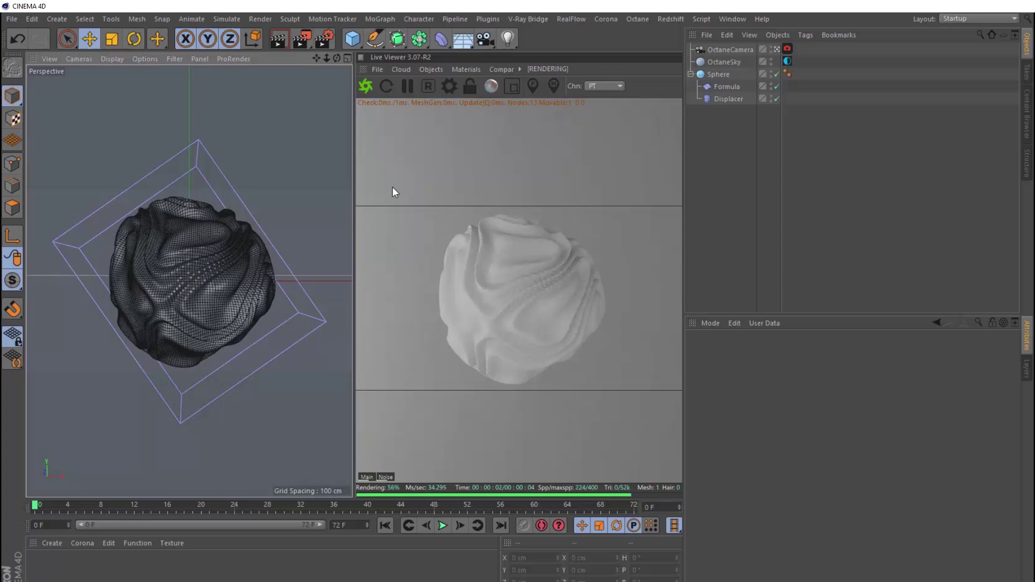
- Add a texture environment as the visible environment with a 0.787 grey RGB spectrum colour
left_click(431, 67)
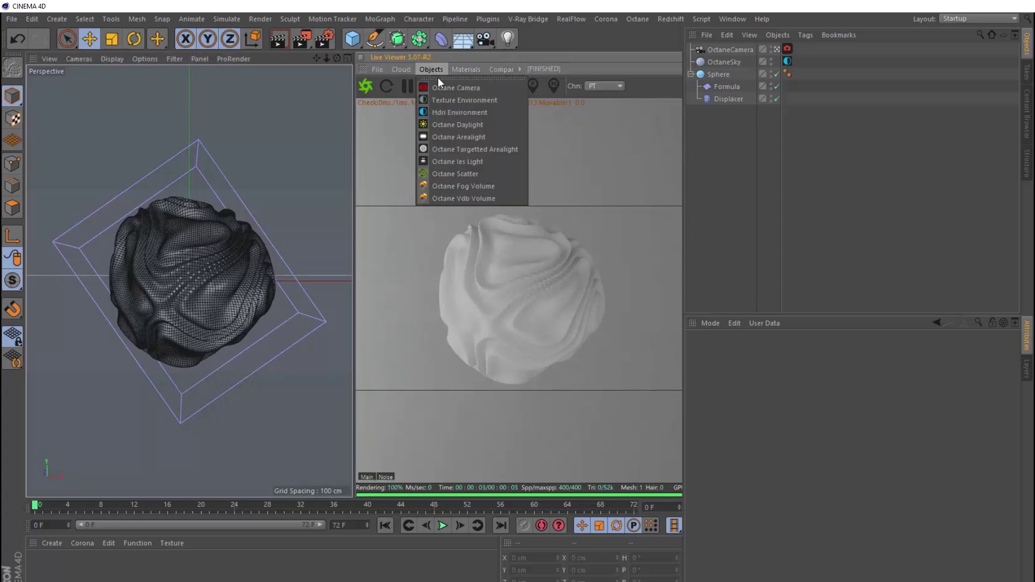
left_click(451, 97)
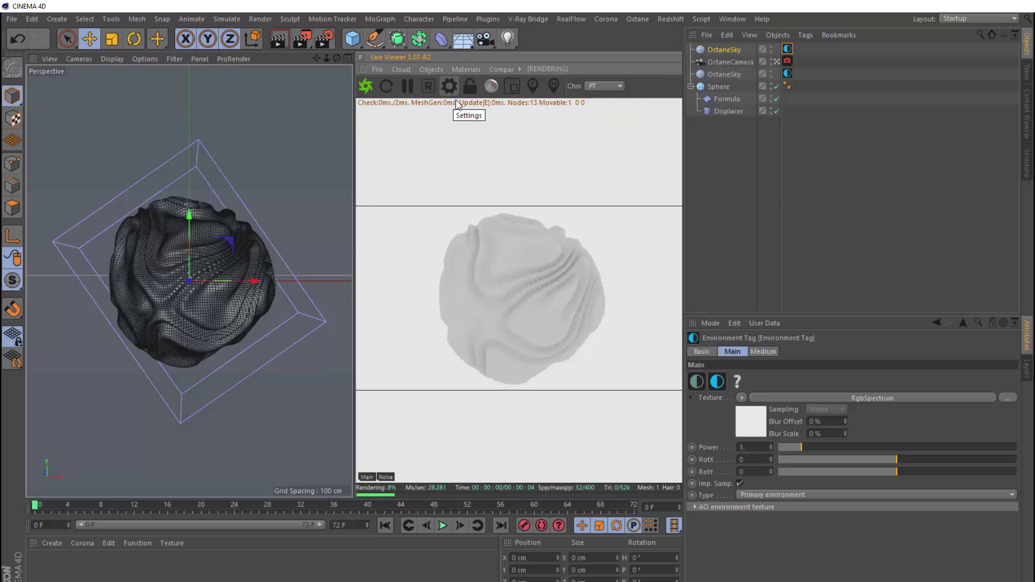
left_click(762, 494)
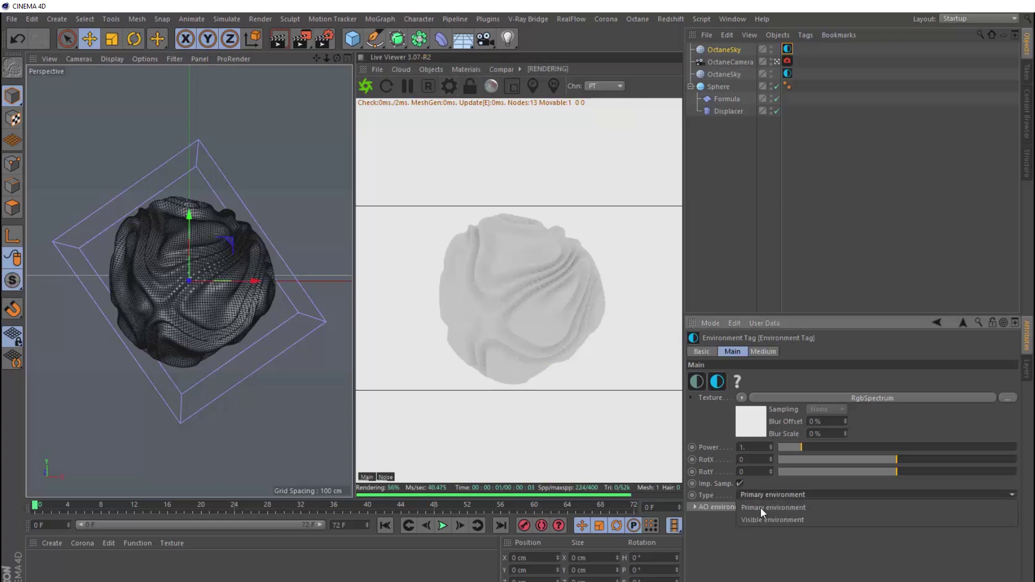
left_click(757, 520)
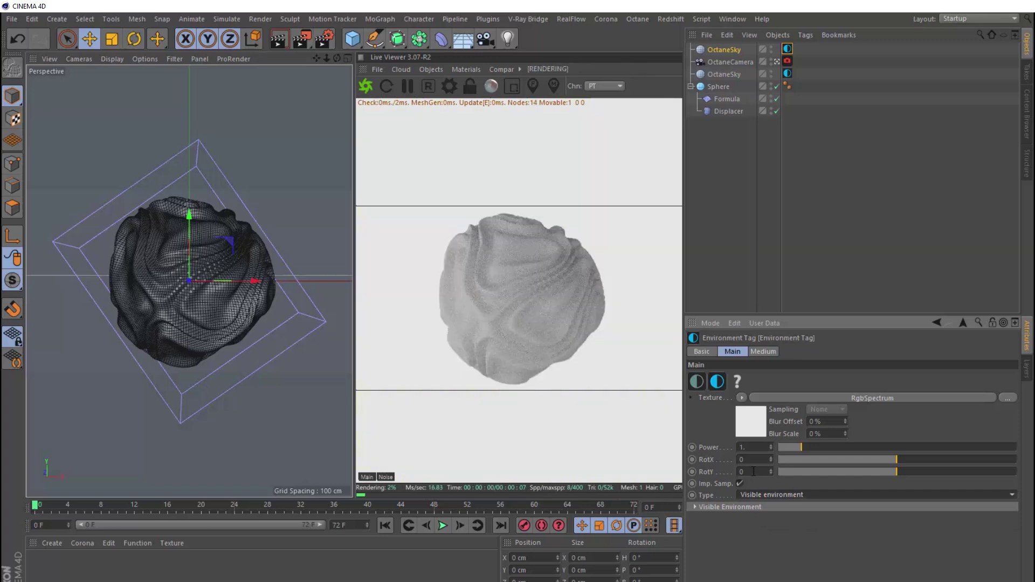
left_click(752, 424)
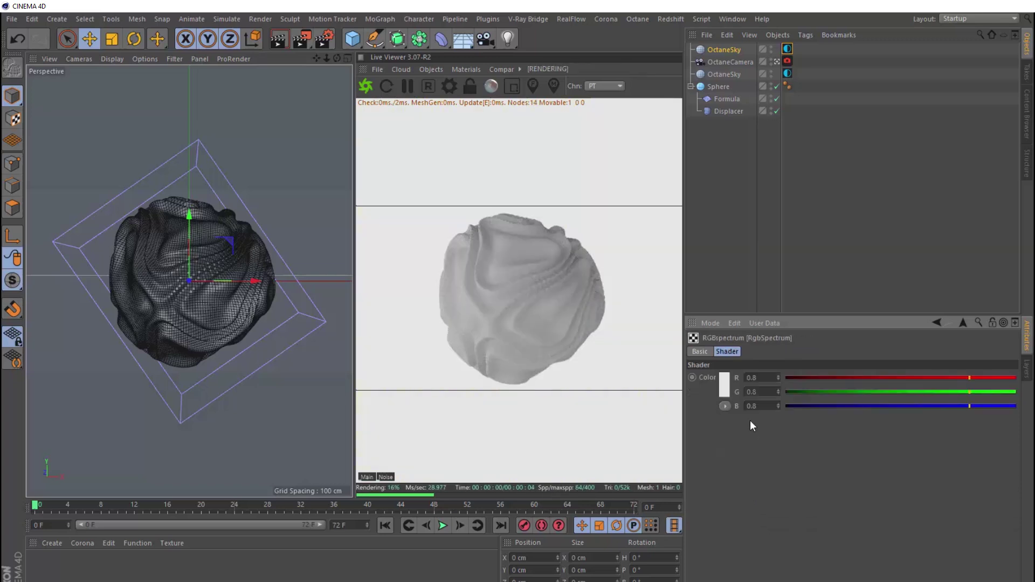
left_click(723, 383)
double_click(663, 410)
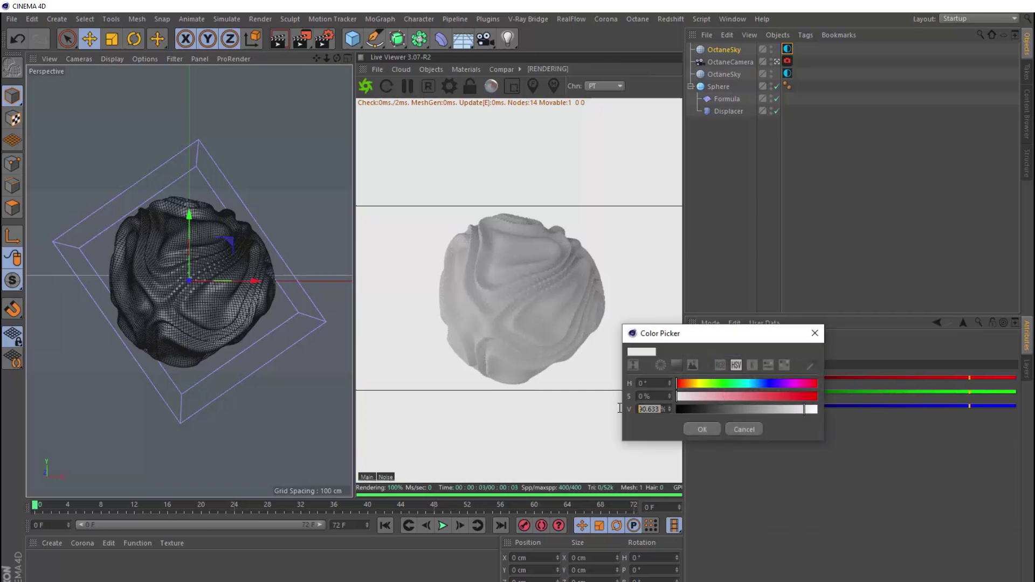
type("9")
left_click(701, 429)
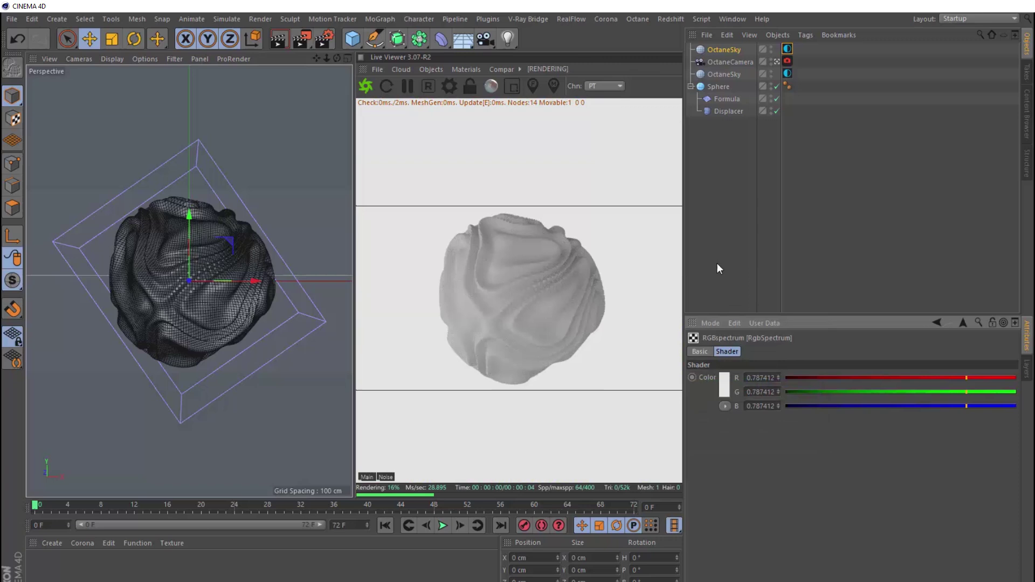
- Rename the original sky HDRI and the new sky VISIBLE
left_click(950, 323)
left_click(727, 76)
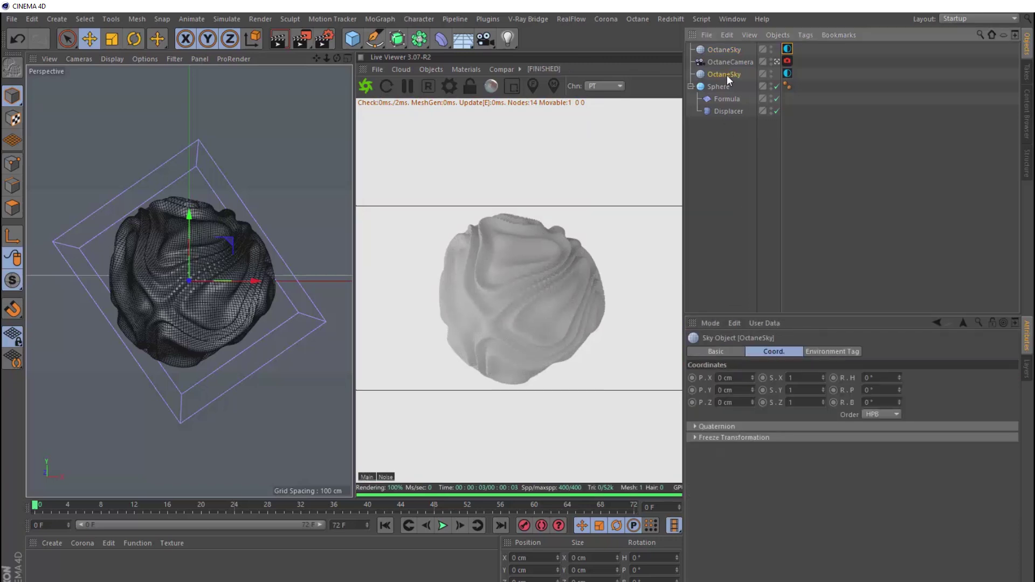
double_click(726, 75)
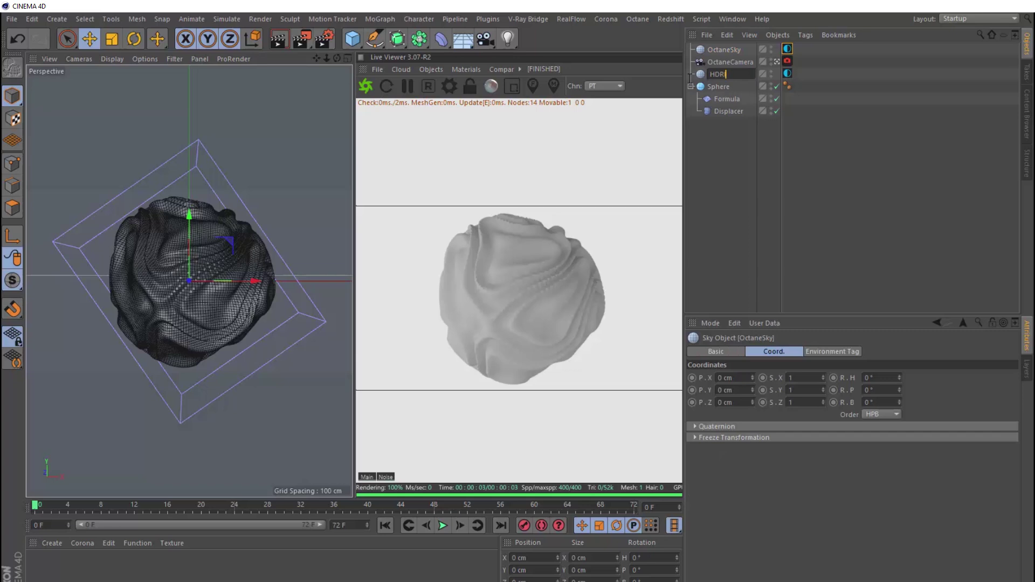
key("Return")
double_click(720, 49)
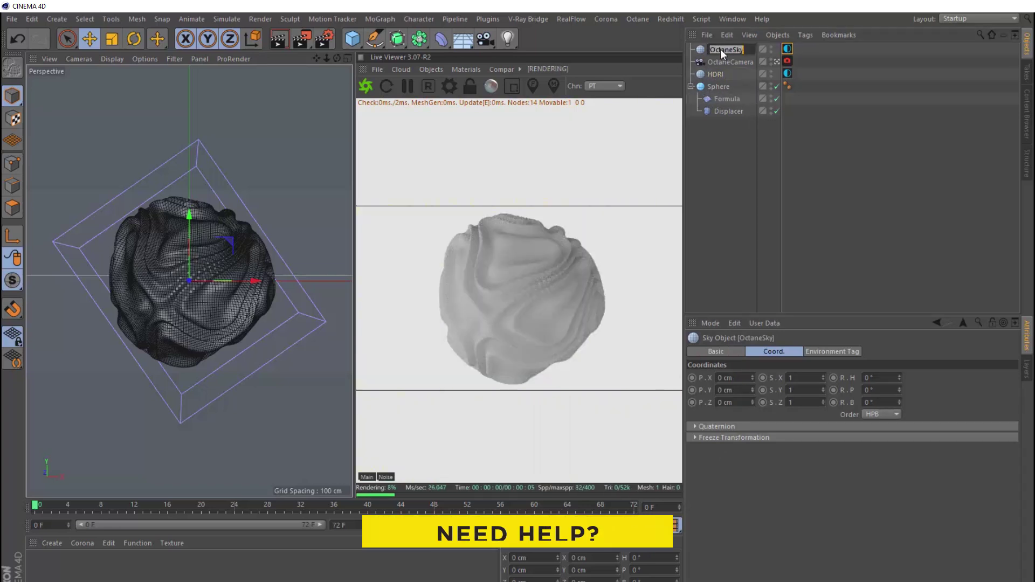
type("VISIBL")
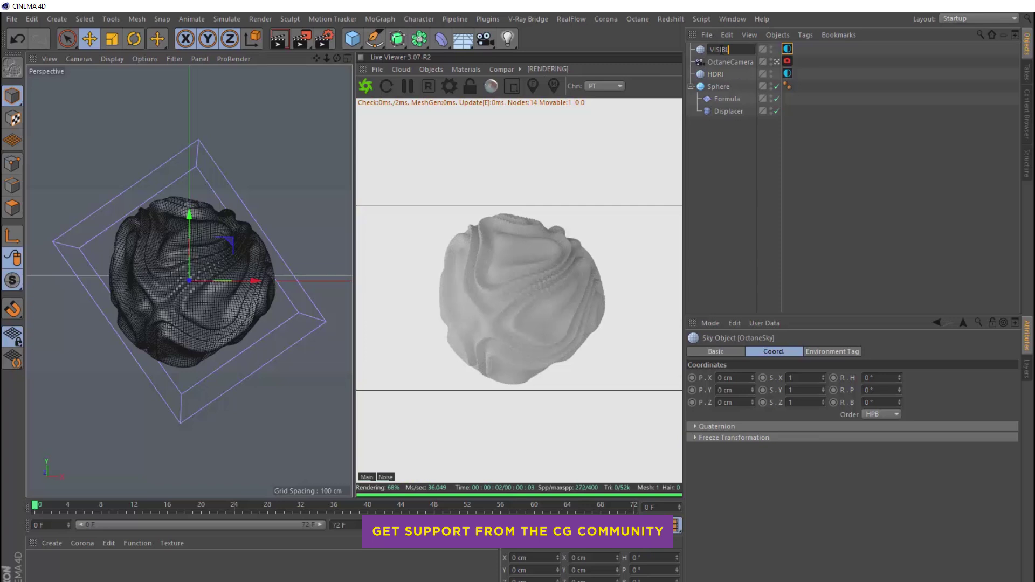
type("E")
key("Return")
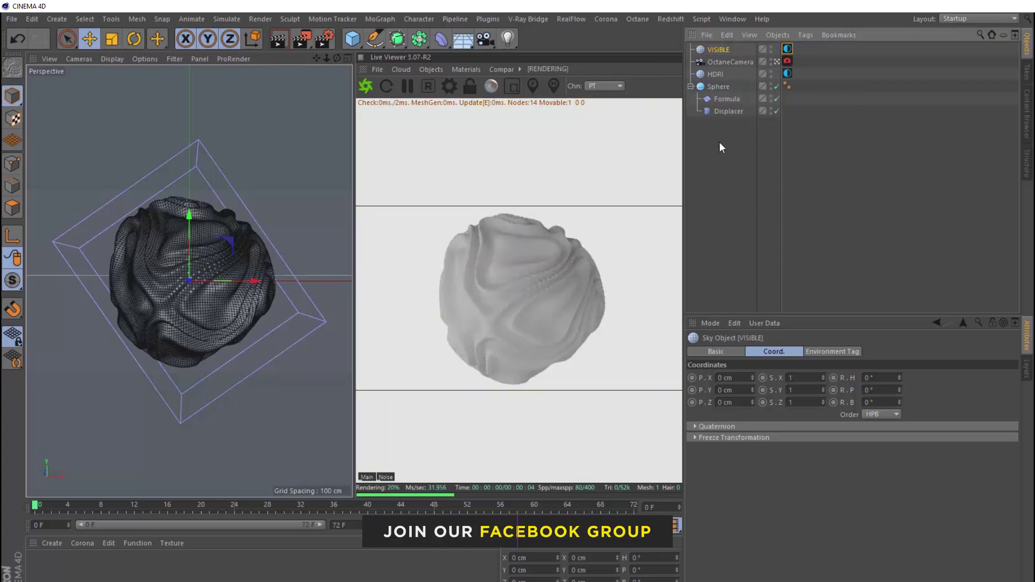
- Create an Octane Glossy material and apply it to the Sphere
left_click(465, 70)
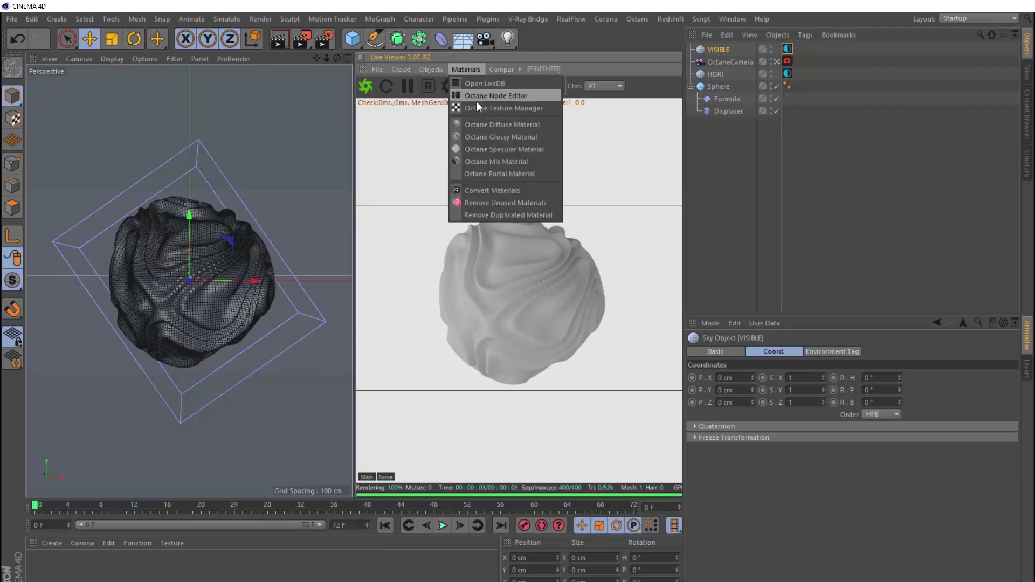
left_click(490, 138)
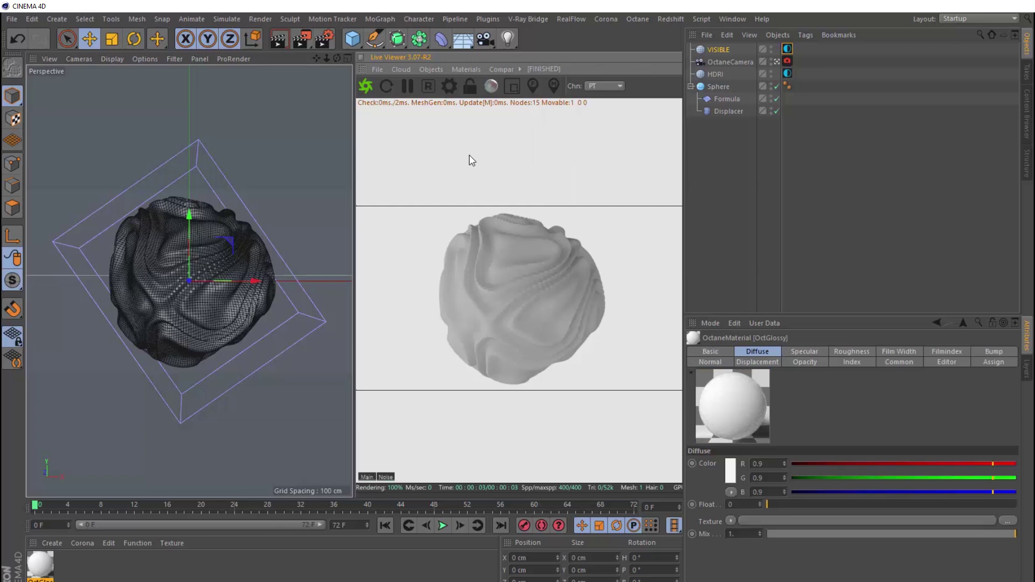
left_click_drag(43, 565, 718, 93)
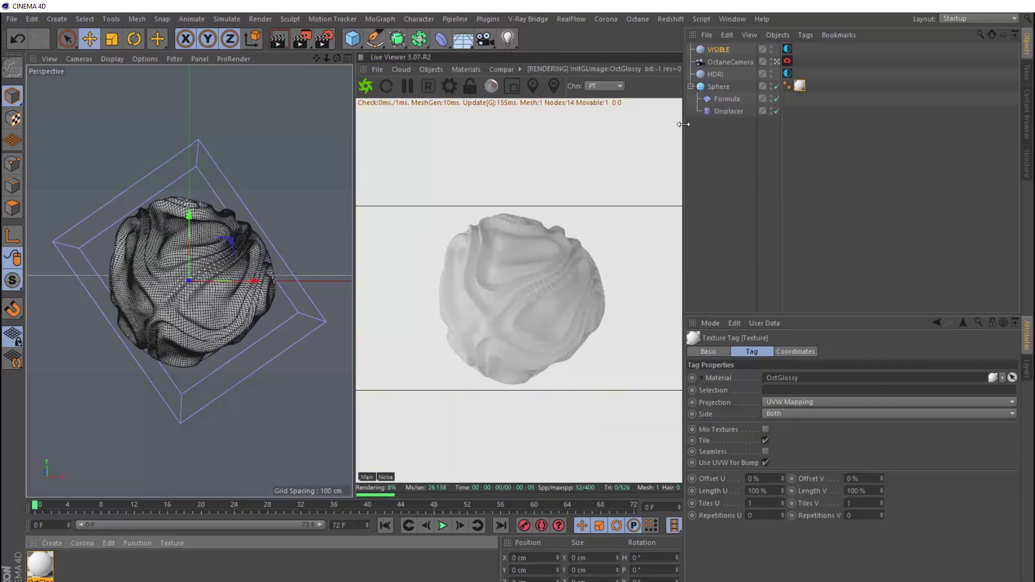
- Open OctGlossy in the Octane Node Editor and float the live render in its own window
double_click(40, 564)
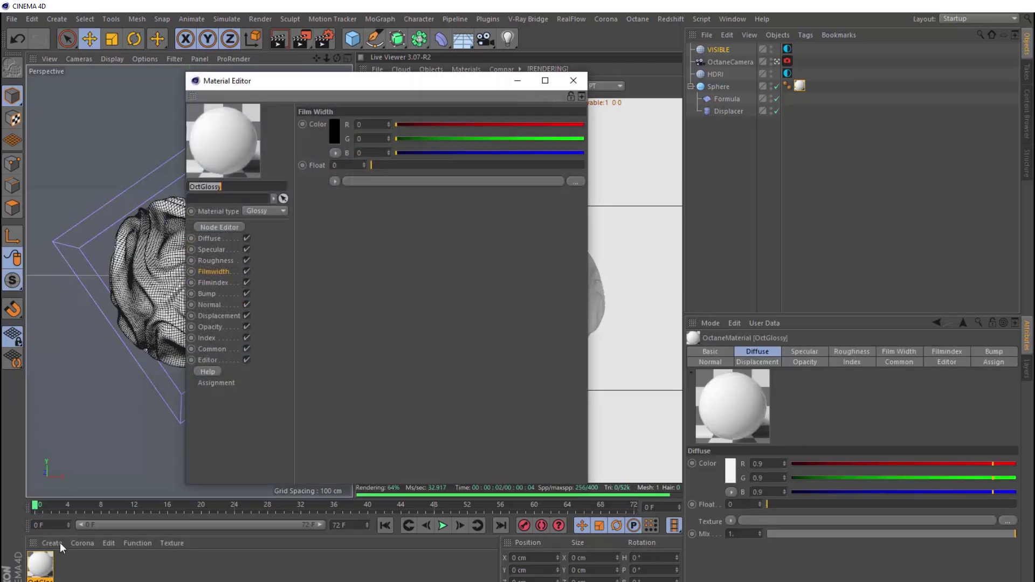
left_click(213, 226)
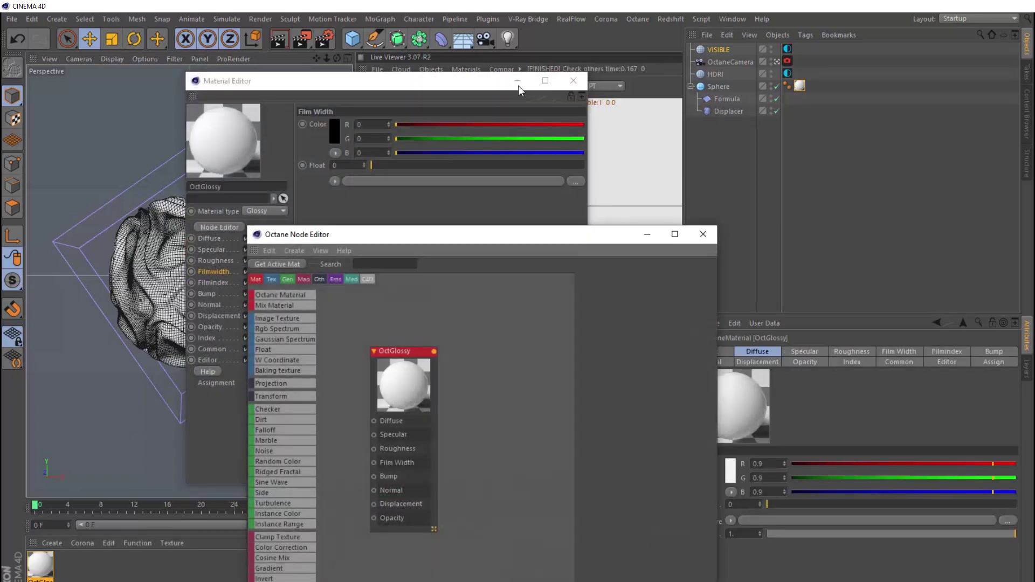
left_click(573, 80)
left_click_drag(528, 236, 438, 142)
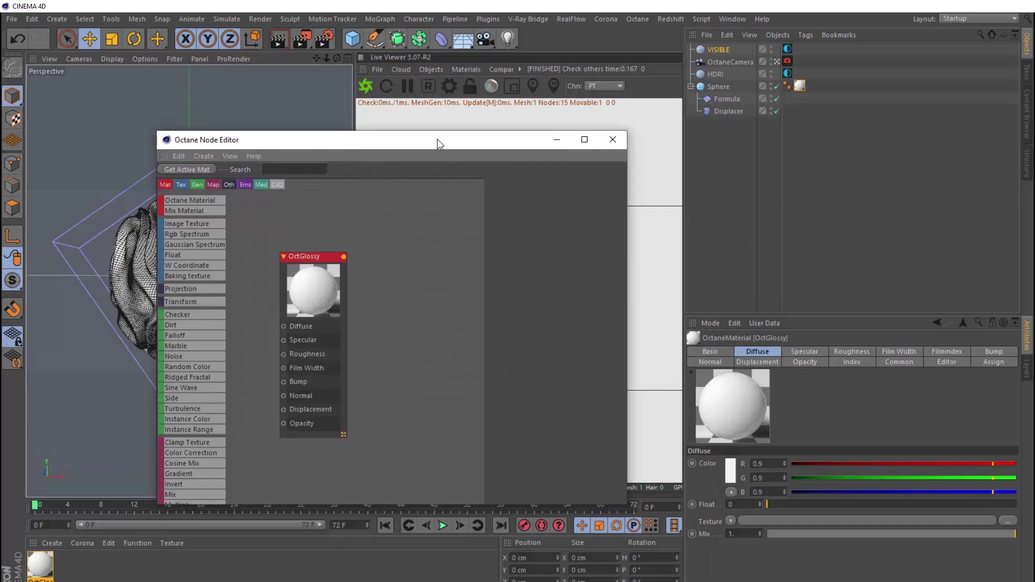
left_click(363, 69)
left_click(388, 77)
left_click_drag(378, 72, 732, 89)
left_click_drag(314, 273, 358, 244)
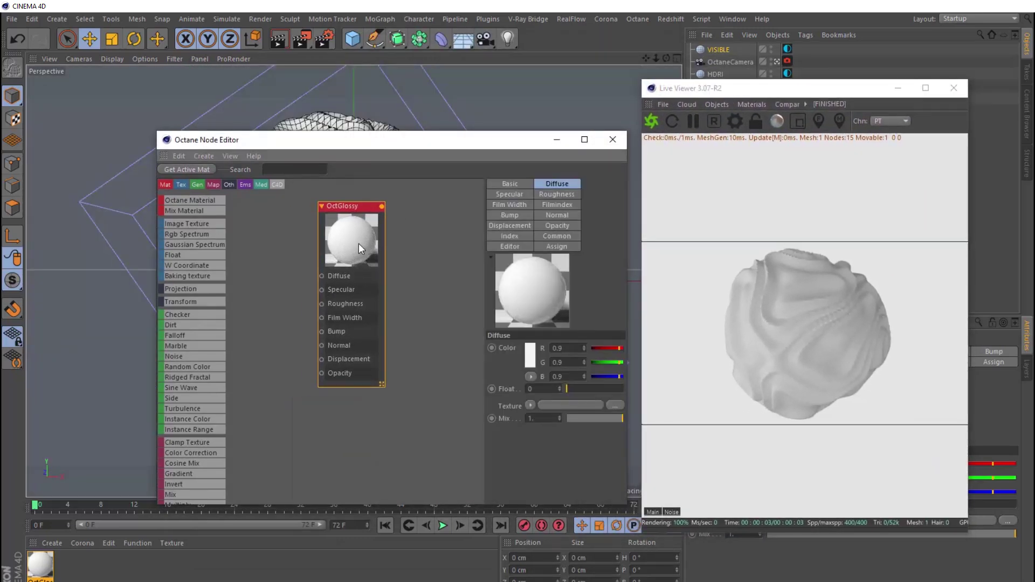
- Turn off the glossy diffuse and set index 1 and roughness 0.08 for a chrome look
left_click(503, 183)
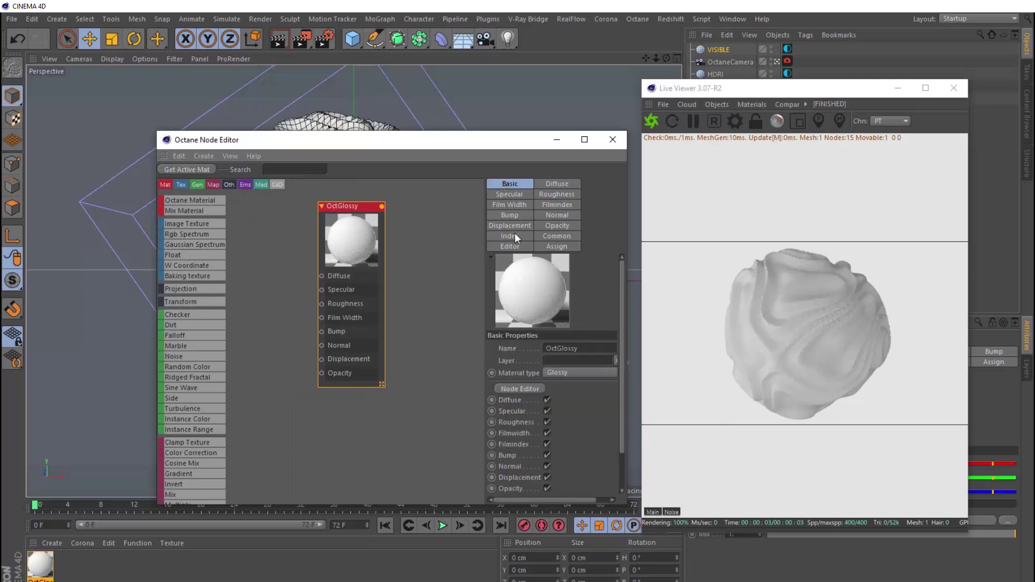
left_click(546, 400)
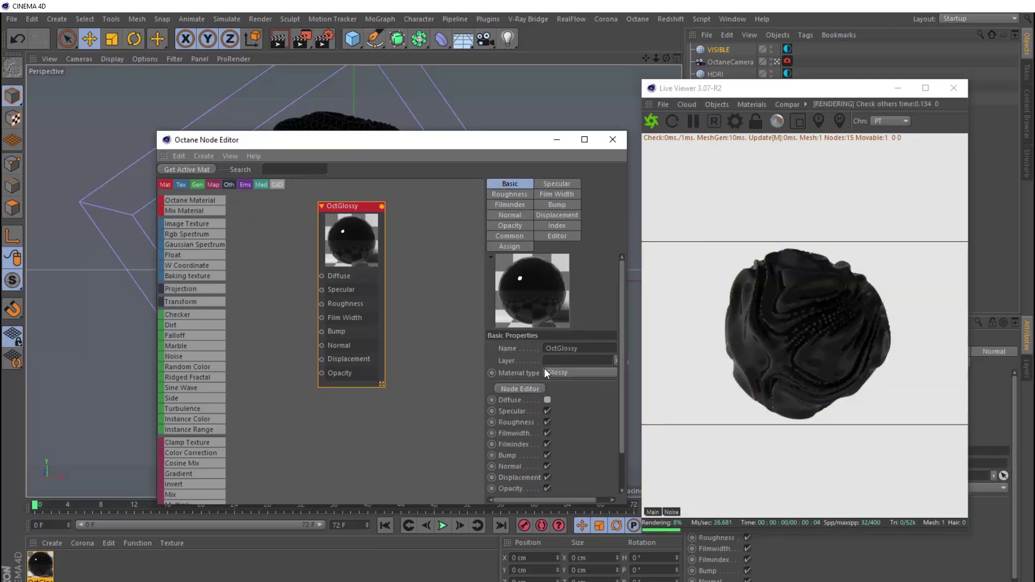
left_click(557, 226)
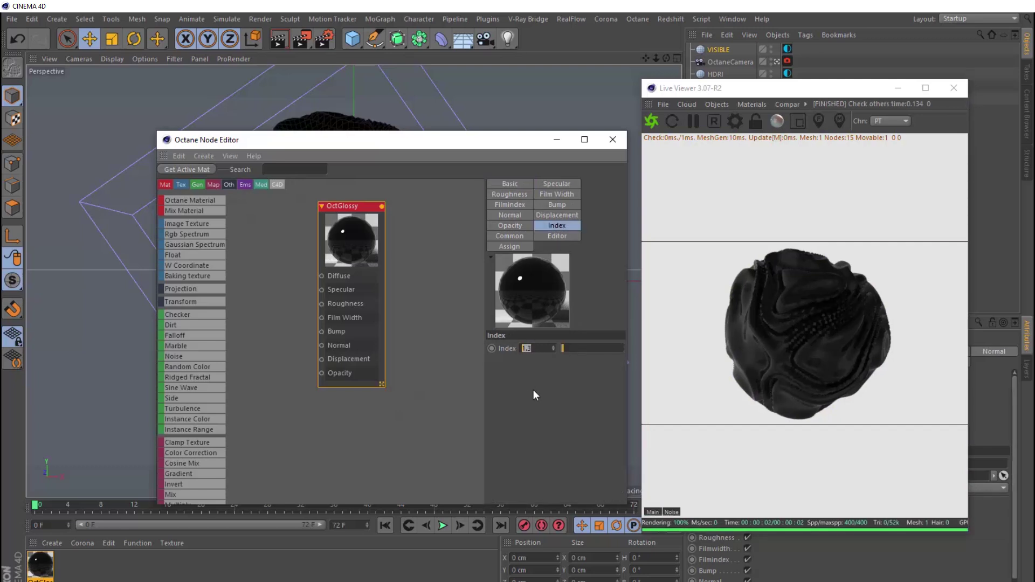
type("1")
key("Return")
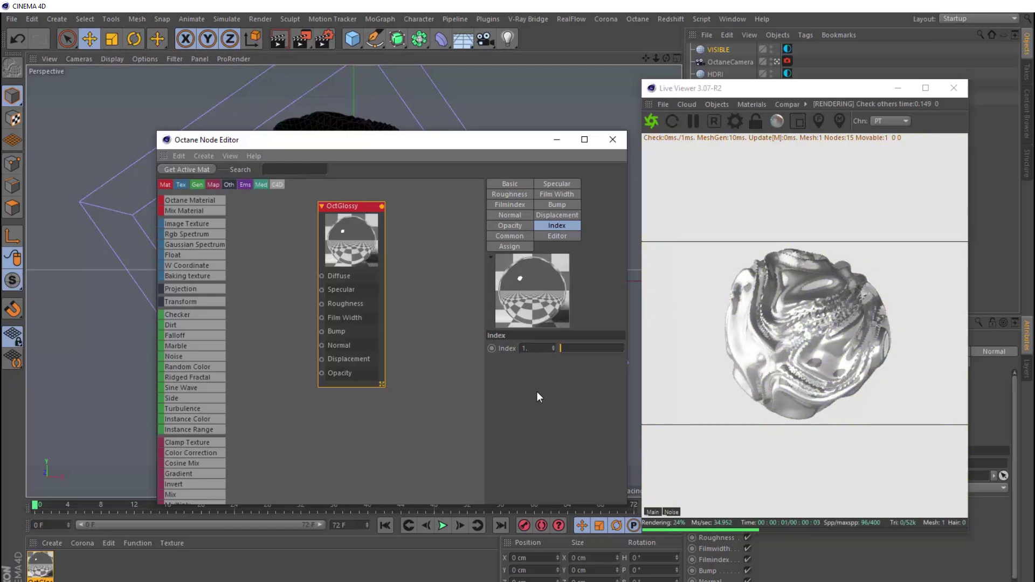
left_click(520, 197)
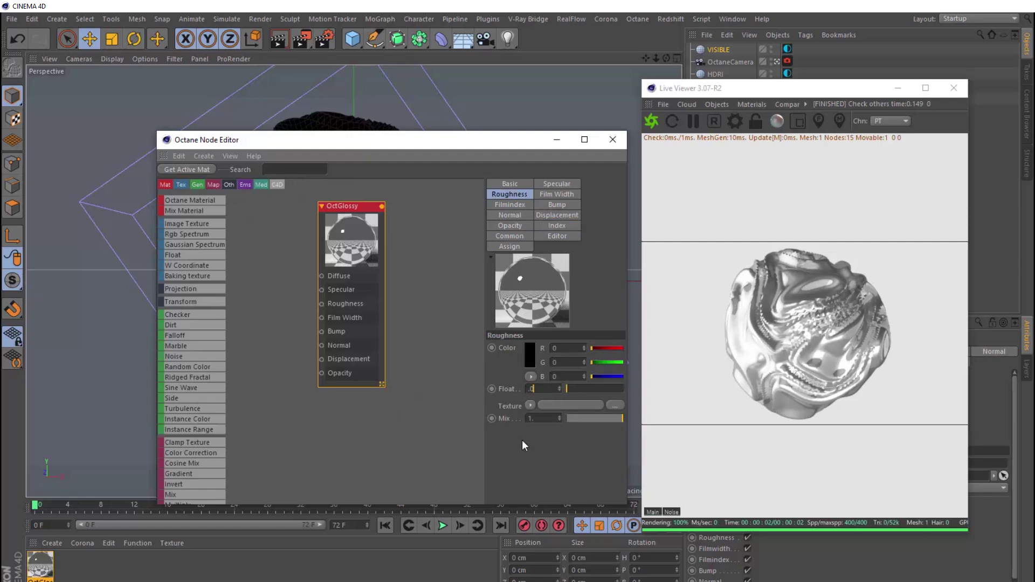
type(".08")
key("Return")
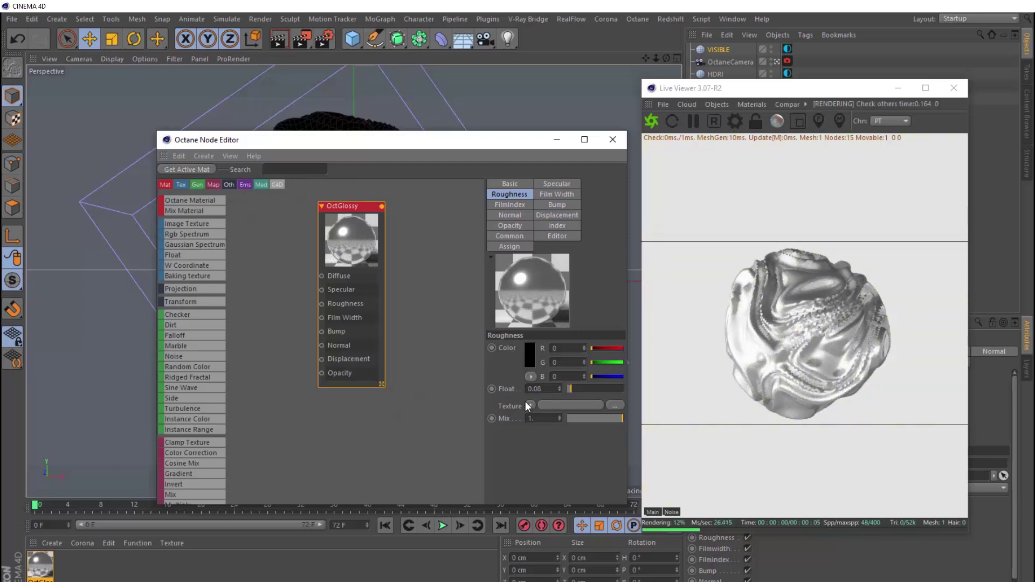
left_click_drag(354, 271, 403, 308)
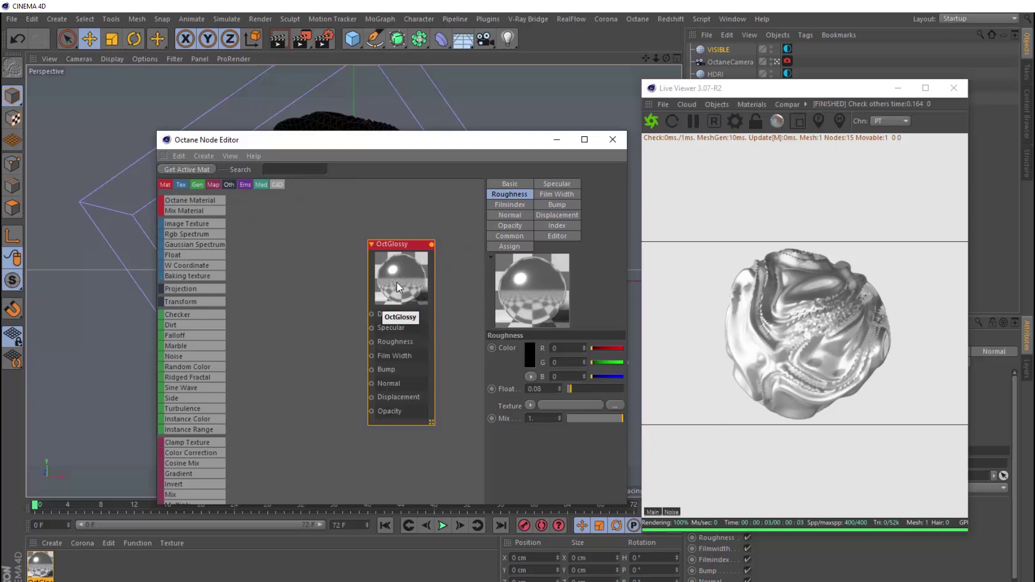
- Set the film index to 1.25 and add a Gradient node to the material graph
left_click(521, 206)
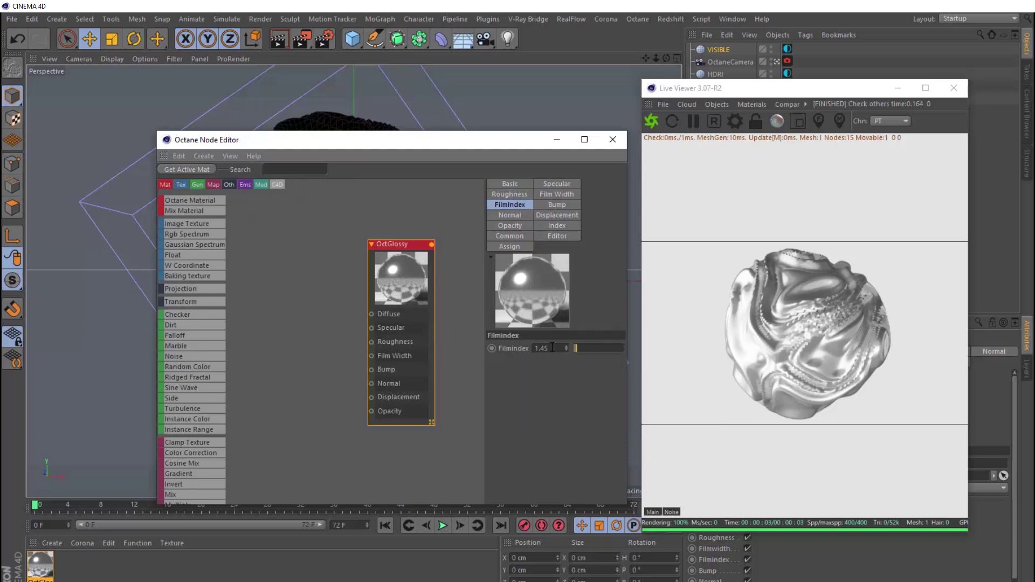
type("1.25")
key("Return")
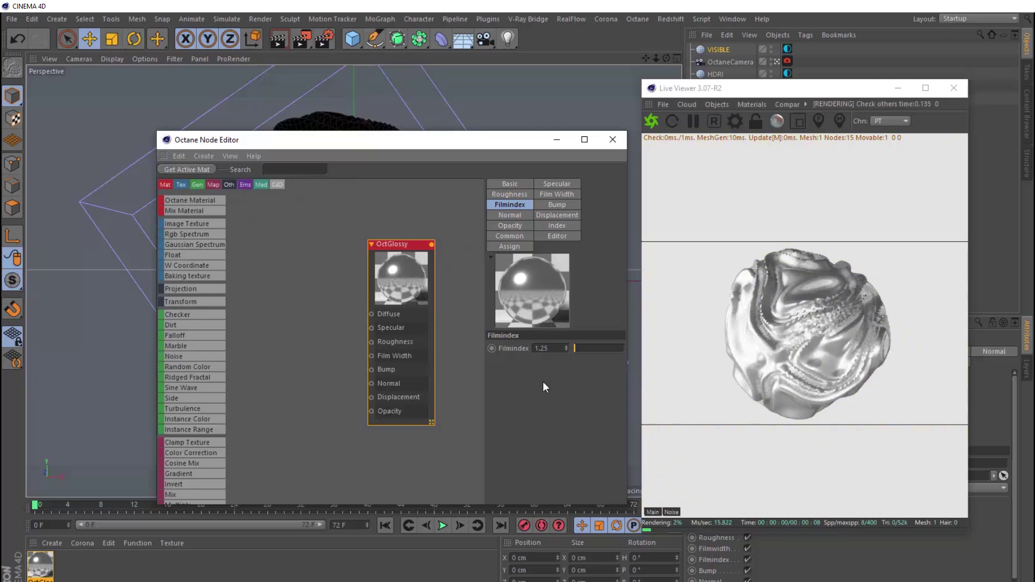
left_click_drag(418, 278, 428, 277)
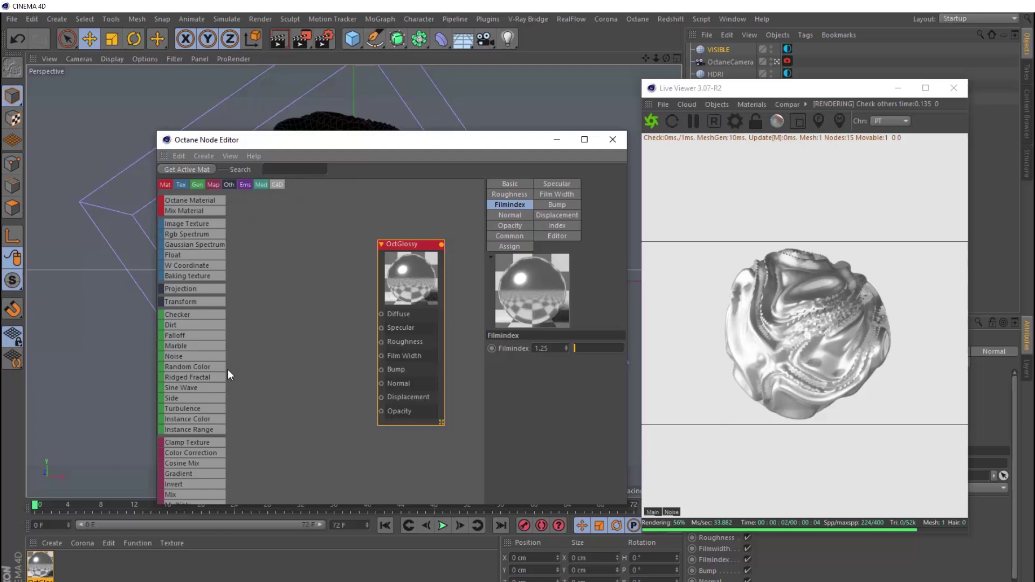
left_click_drag(180, 472, 254, 385)
mouse_move(299, 318)
left_mouse_down()
mouse_move(337, 320)
mouse_move(378, 366)
mouse_move(381, 355)
left_mouse_up()
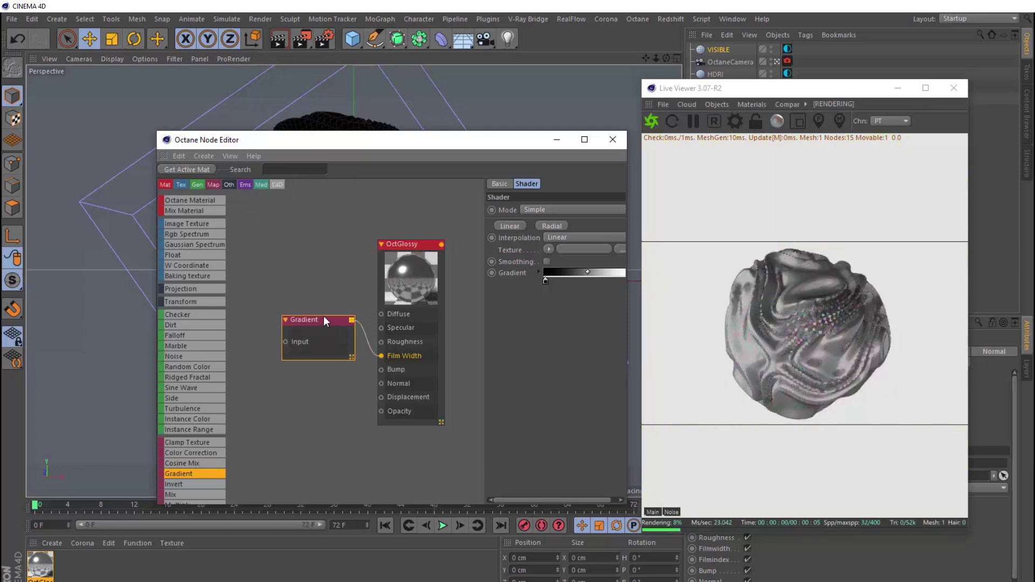
- Set the gradient's left knot to blue (H 232, S 100) and right knot to red
left_click_drag(324, 316, 300, 304)
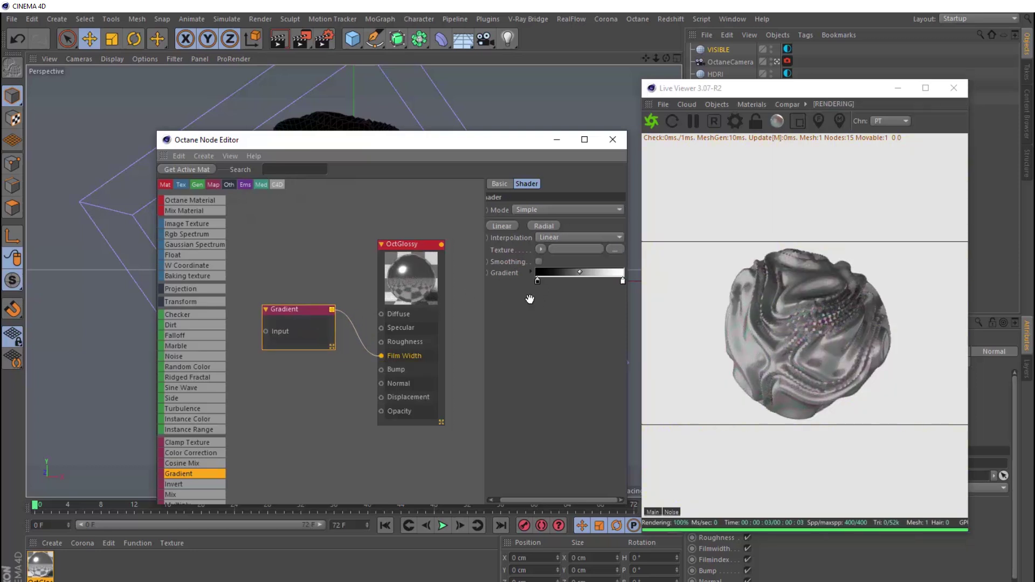
double_click(537, 281)
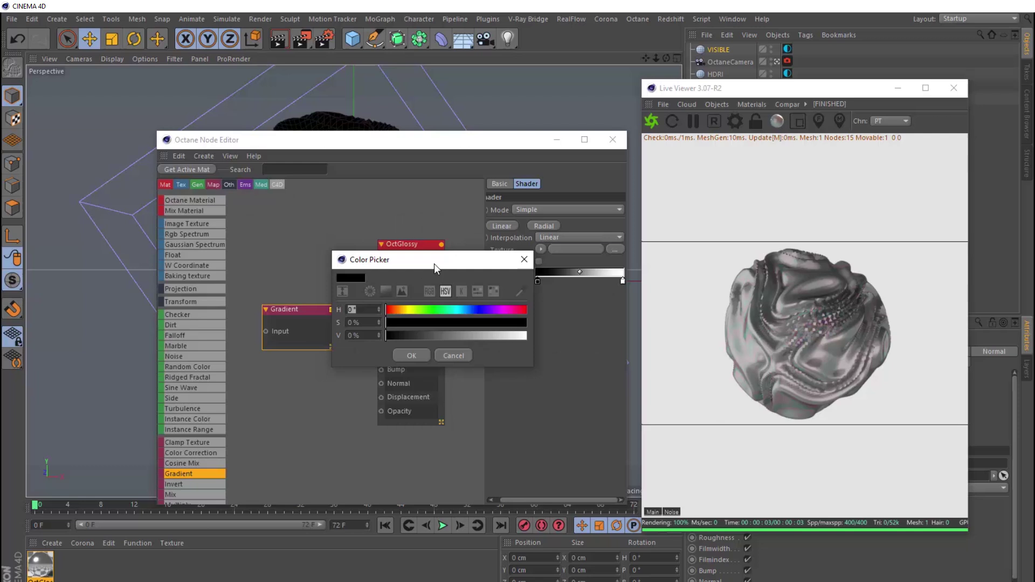
type("232")
key("Tab")
type("100")
left_click(505, 335)
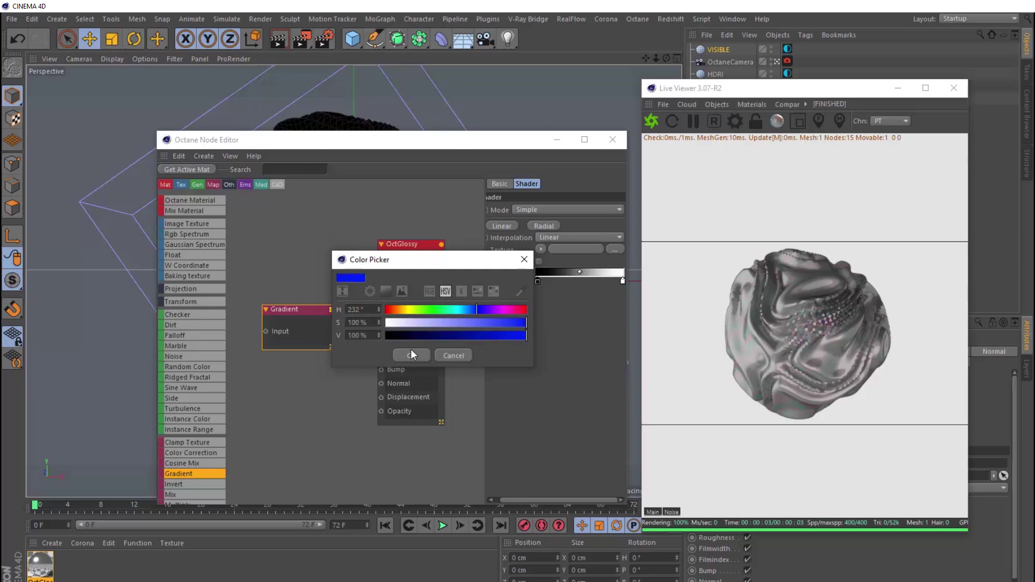
left_click(411, 356)
double_click(623, 281)
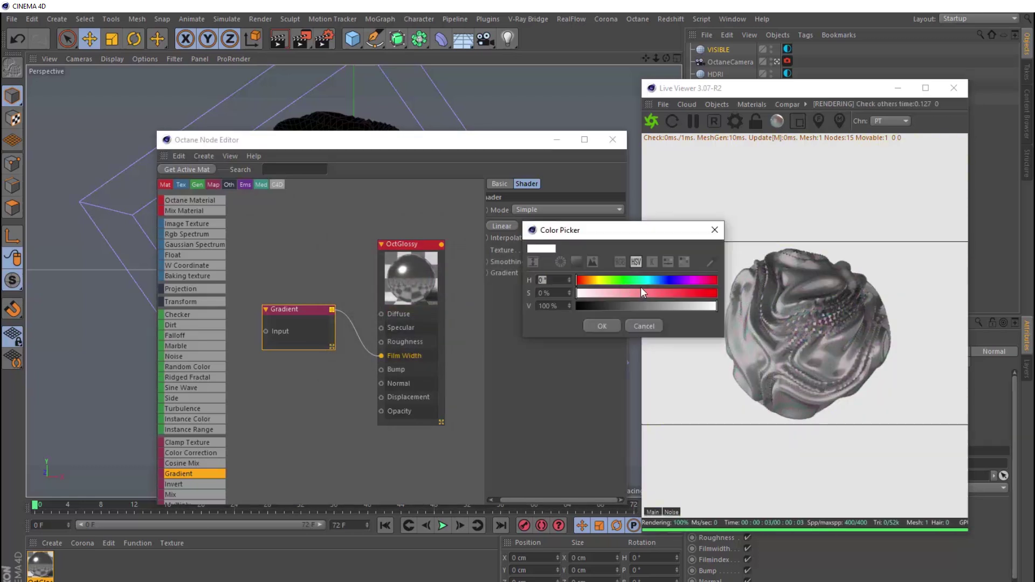
left_click_drag(597, 293, 729, 294)
left_click(602, 326)
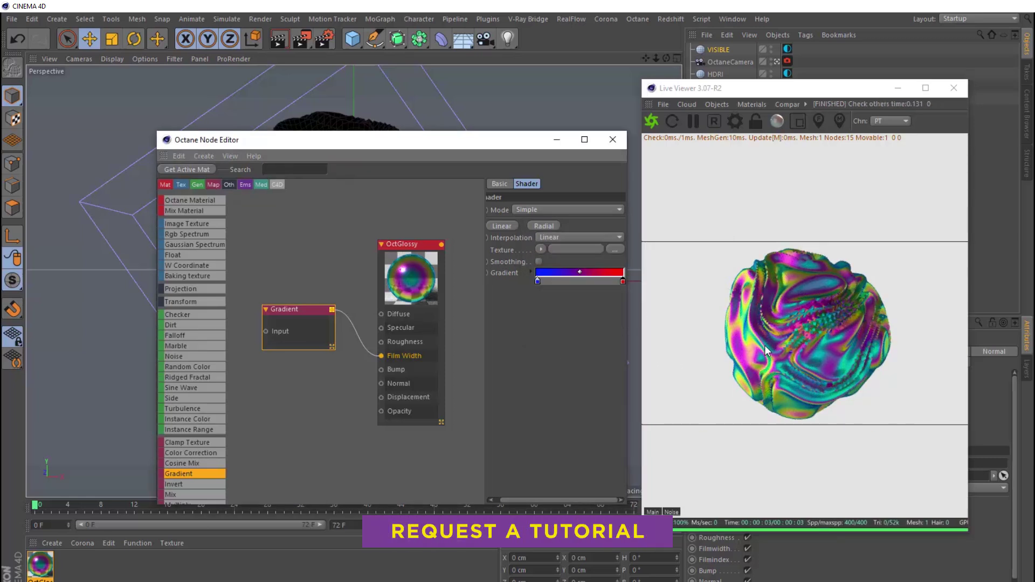
- Rename the glossy material to Metal
left_click(409, 255)
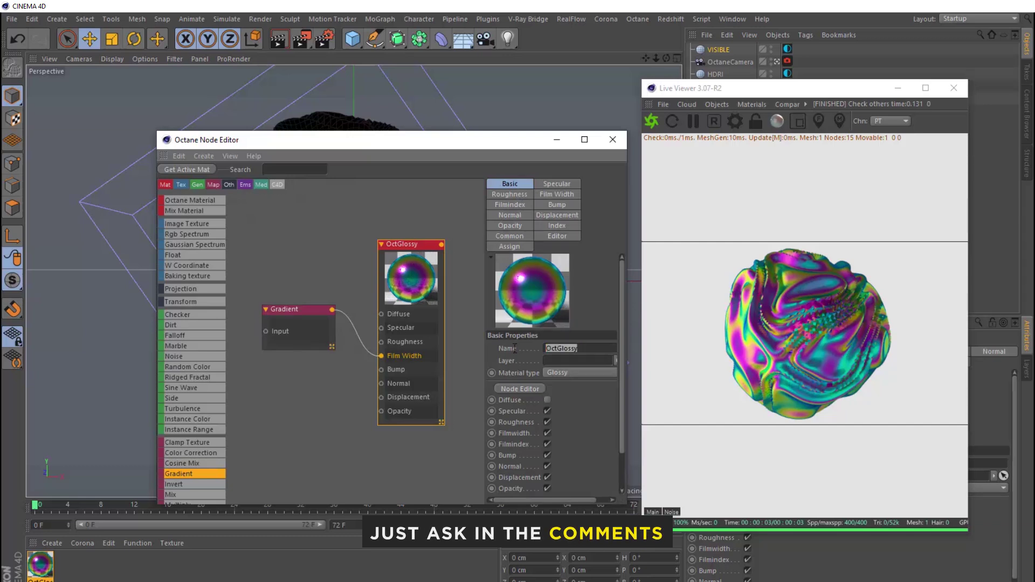
double_click(561, 348)
type("Metal")
key("Return")
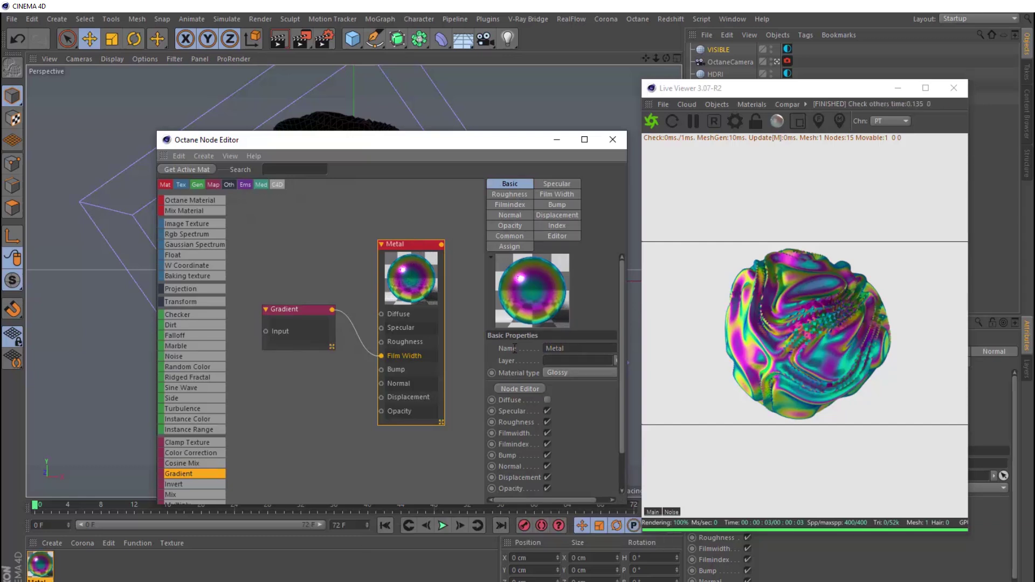
- Close the node editor, add an Octane Object tag to the Sphere, and show its subdivision settings
left_click(612, 140)
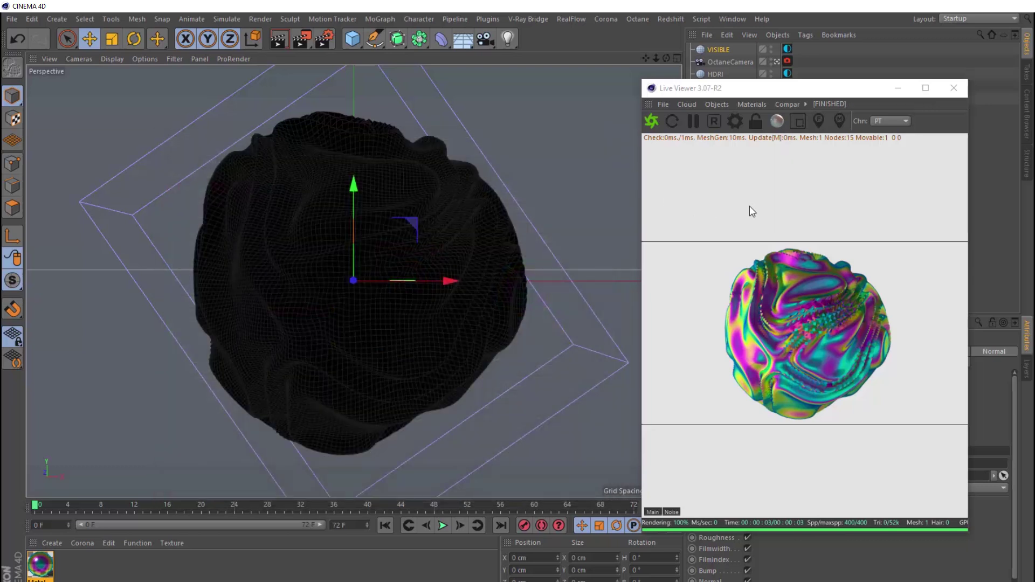
left_click_drag(820, 91, 546, 105)
left_click(717, 87)
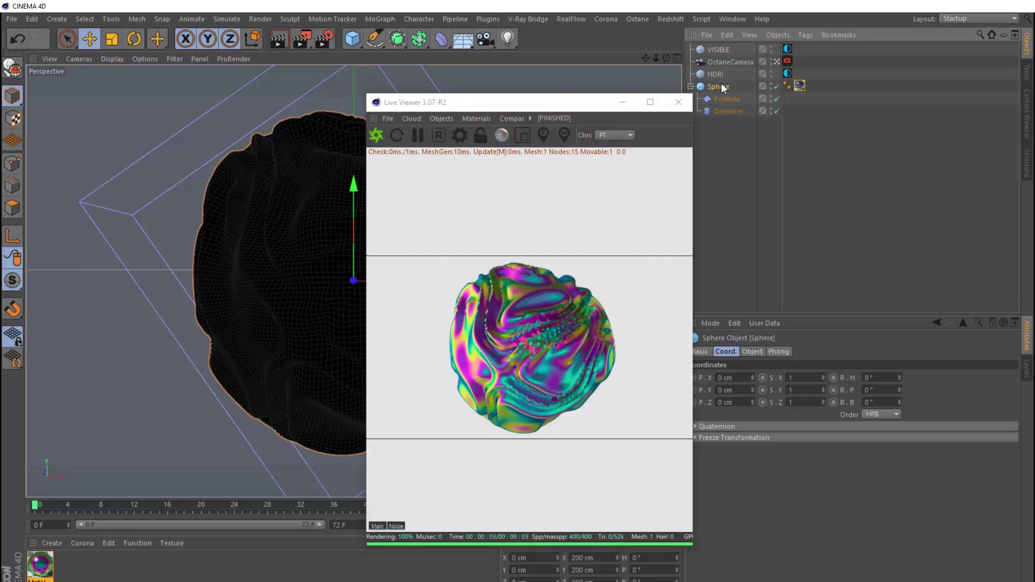
right_click(721, 88)
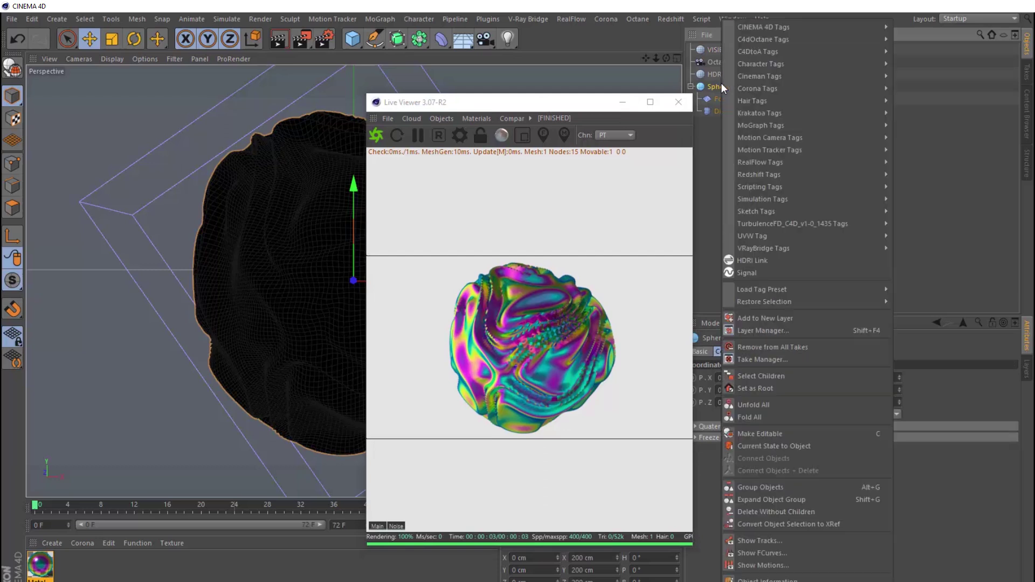
mouse_move(798, 40)
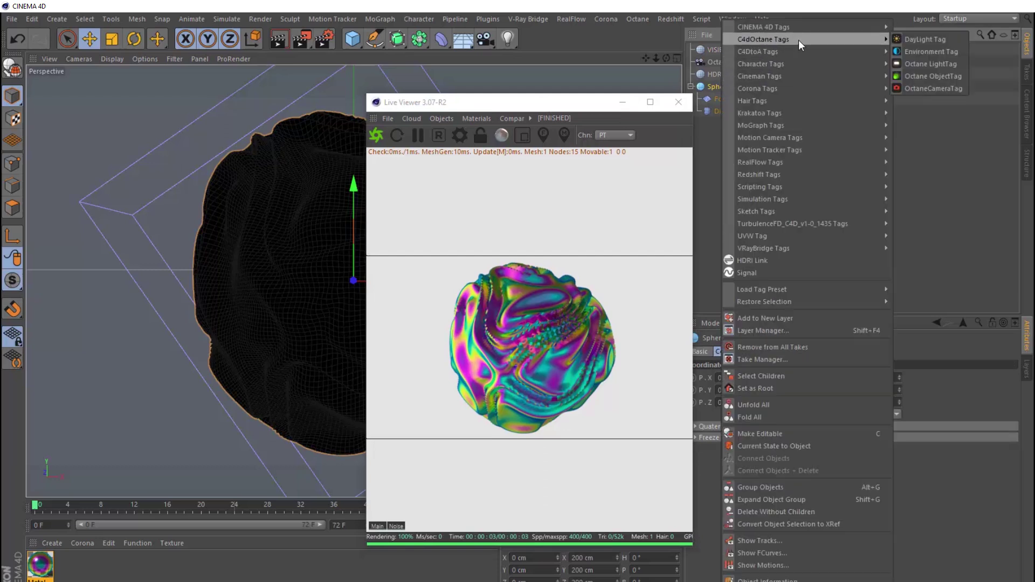
left_click(935, 75)
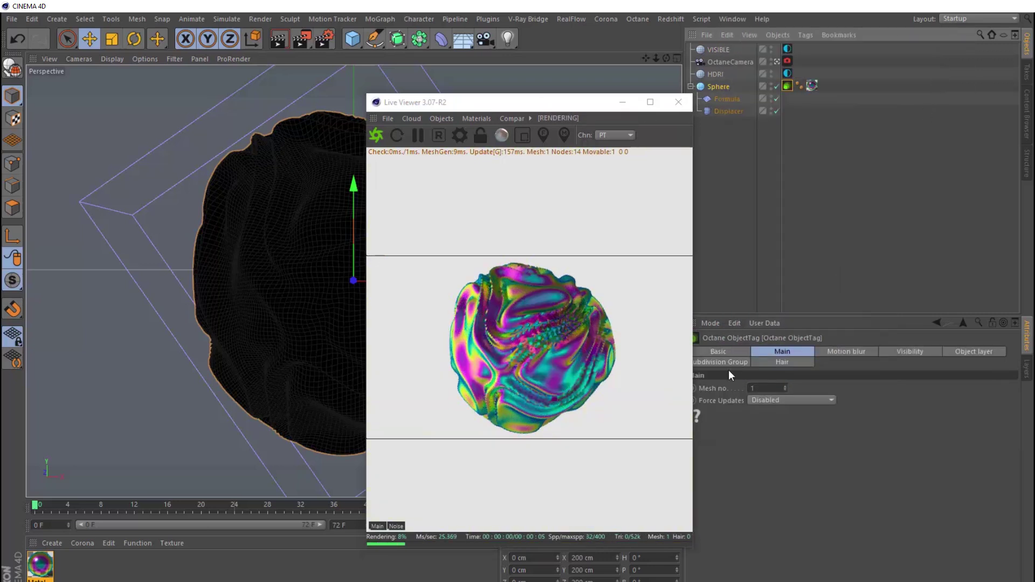
left_click_drag(605, 103, 570, 96)
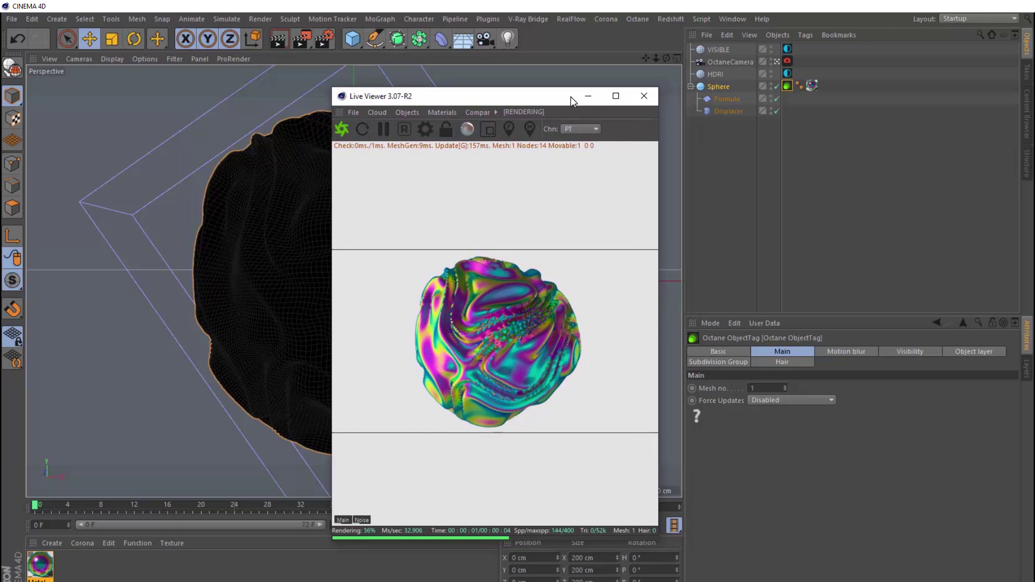
left_click(710, 361)
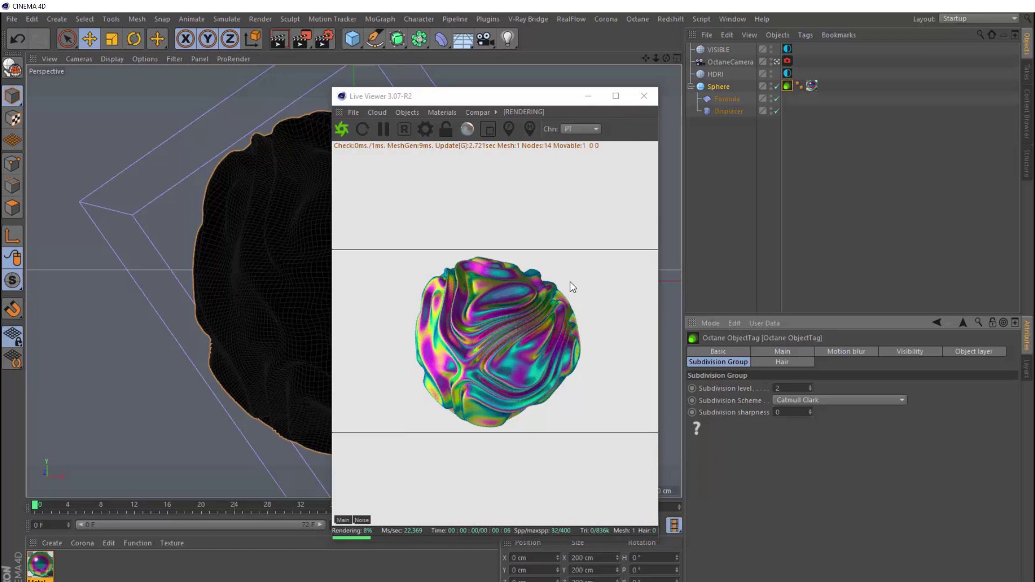
- Create an Octane Specular material, apply it to the Sphere, and open it in the node editor
left_click_drag(525, 102, 549, 95)
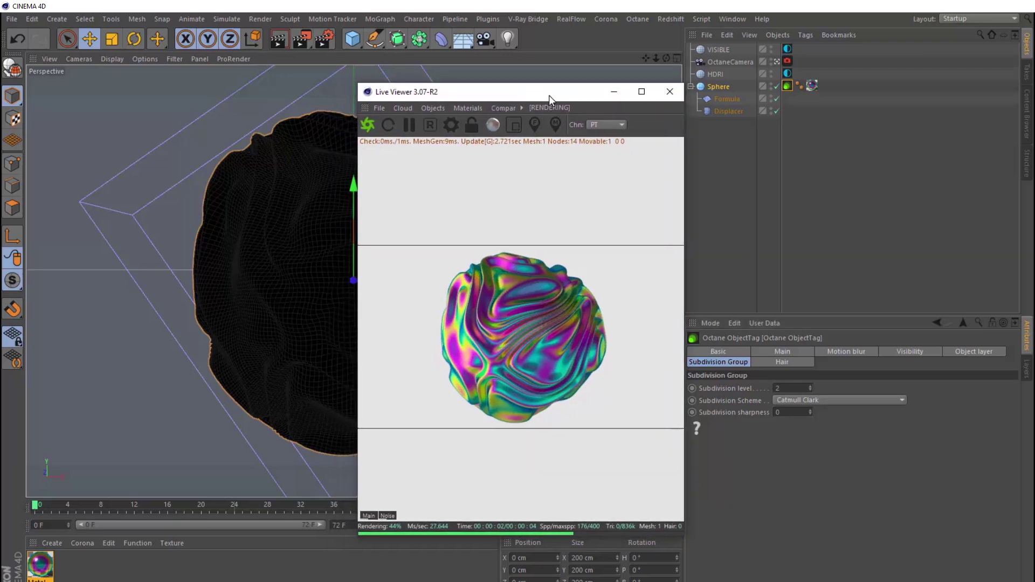
left_click(464, 107)
left_click(495, 188)
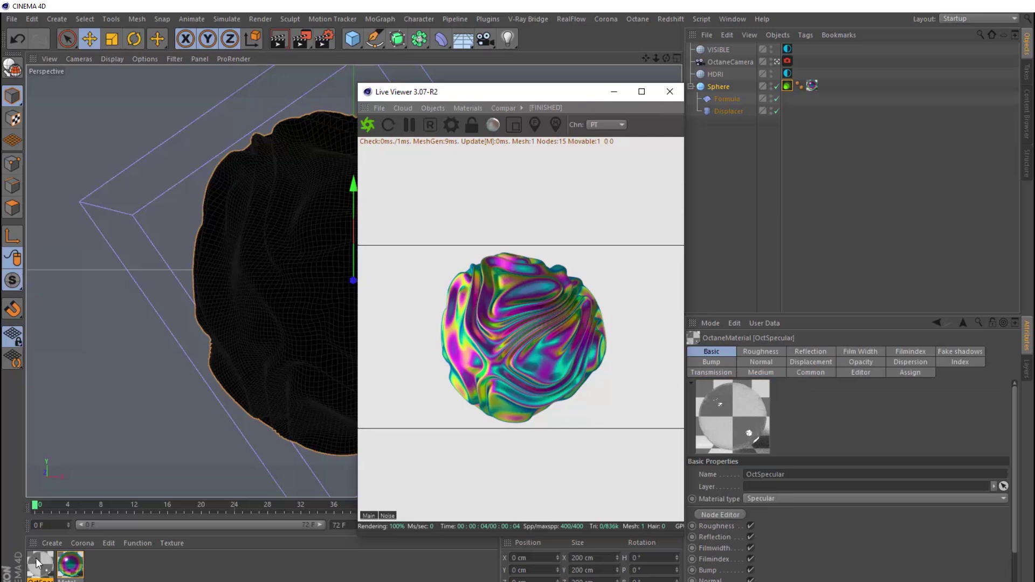
mouse_move(38, 563)
left_mouse_down()
mouse_move(555, 151)
mouse_move(807, 72)
mouse_move(813, 87)
left_mouse_up()
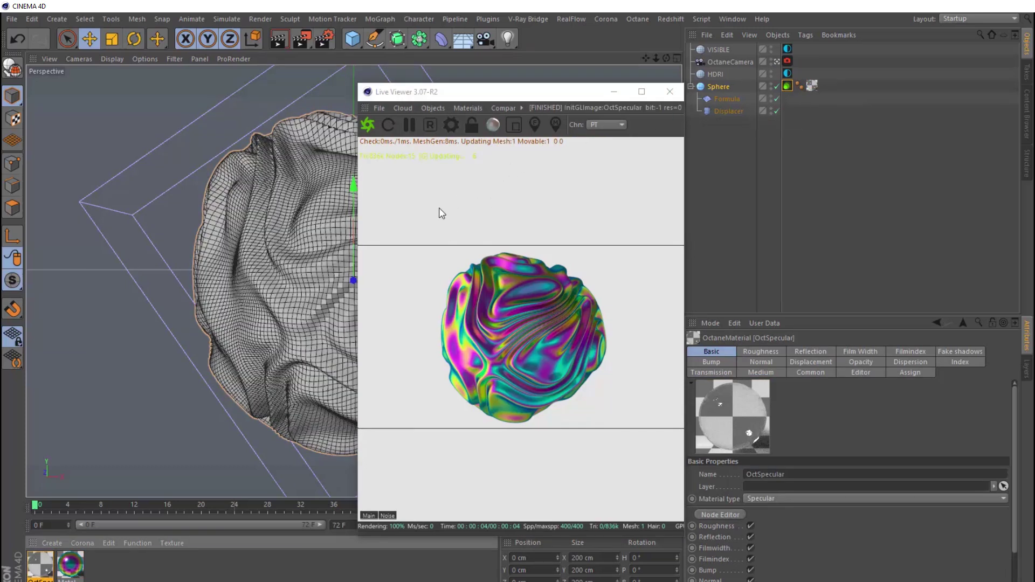
double_click(47, 571)
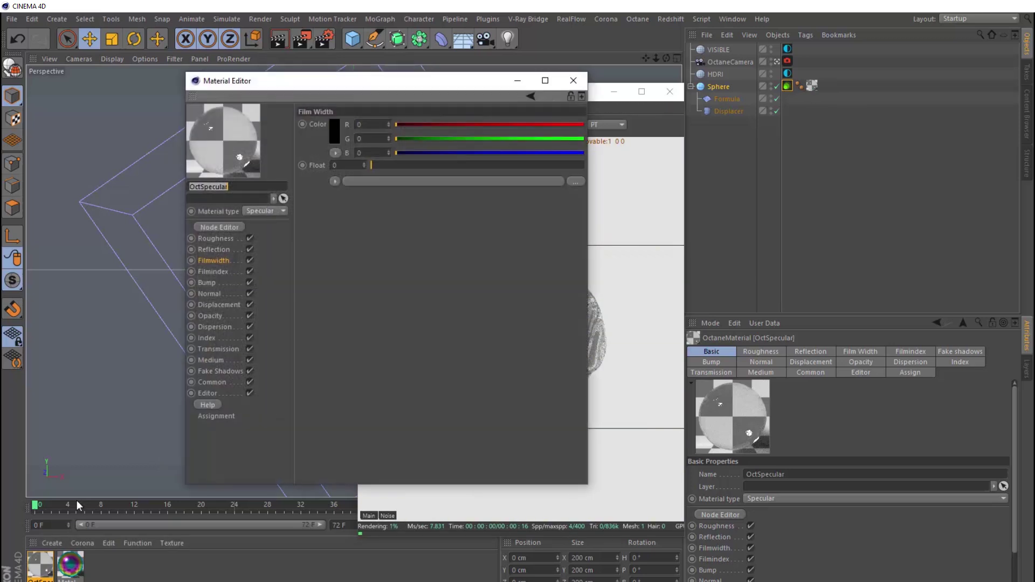
left_click(228, 225)
left_click(573, 80)
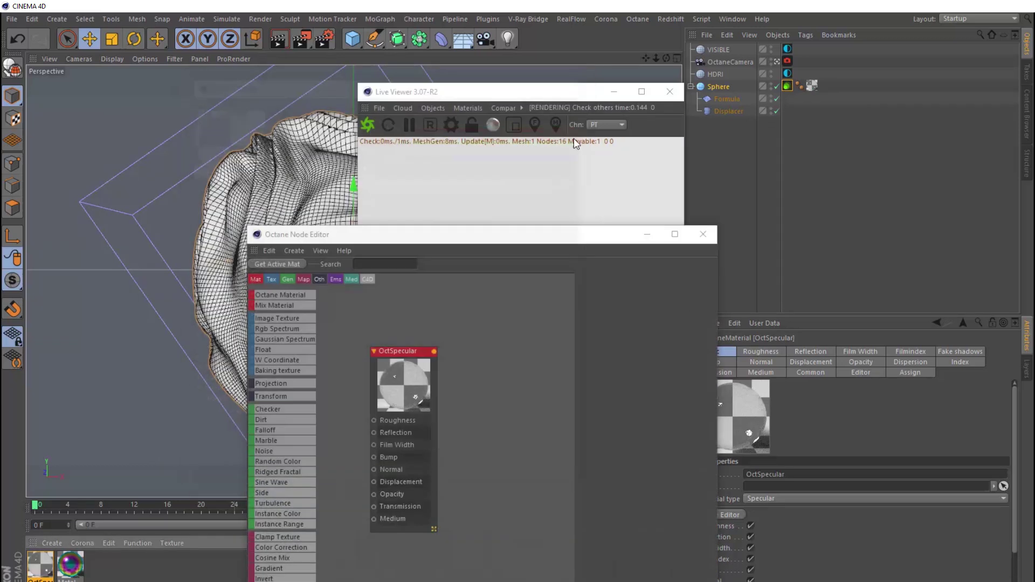
left_click_drag(575, 239, 331, 128)
left_click_drag(517, 95, 641, 92)
left_click_drag(160, 272, 265, 229)
- Give the specular material index 1.56, fake shadows on, and roughness 0.2
left_click(408, 218)
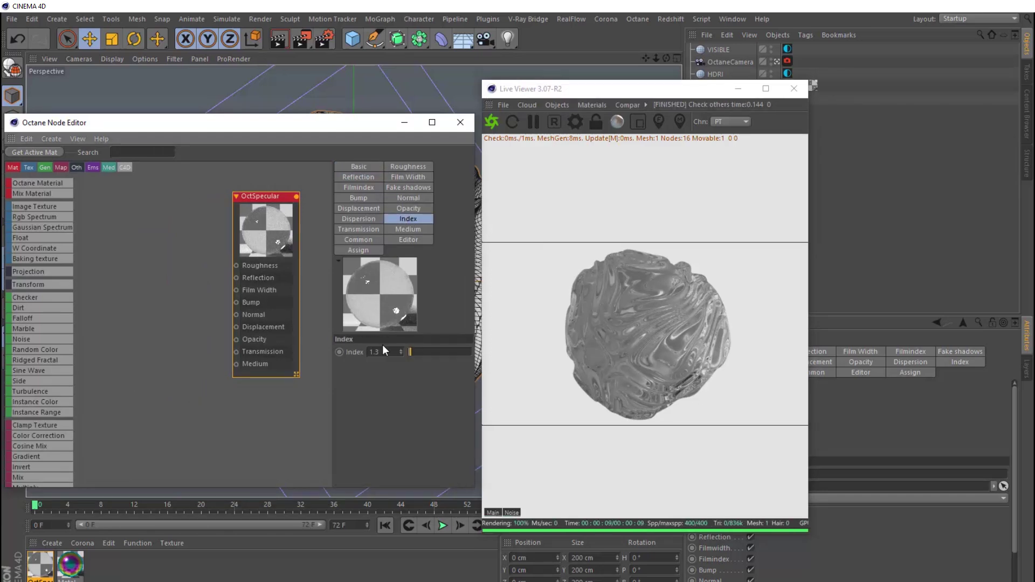
type("56")
key("Return")
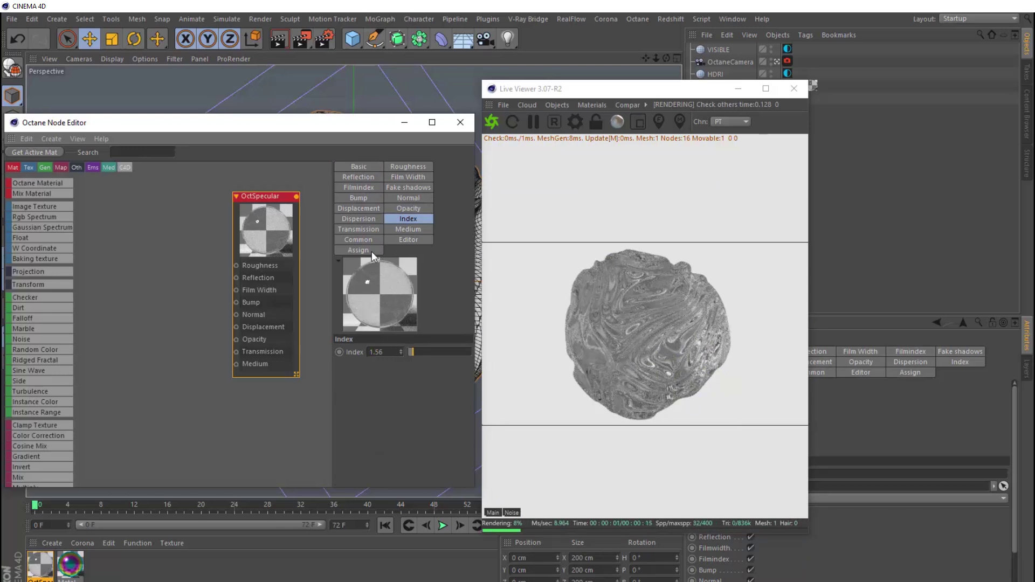
left_click(406, 187)
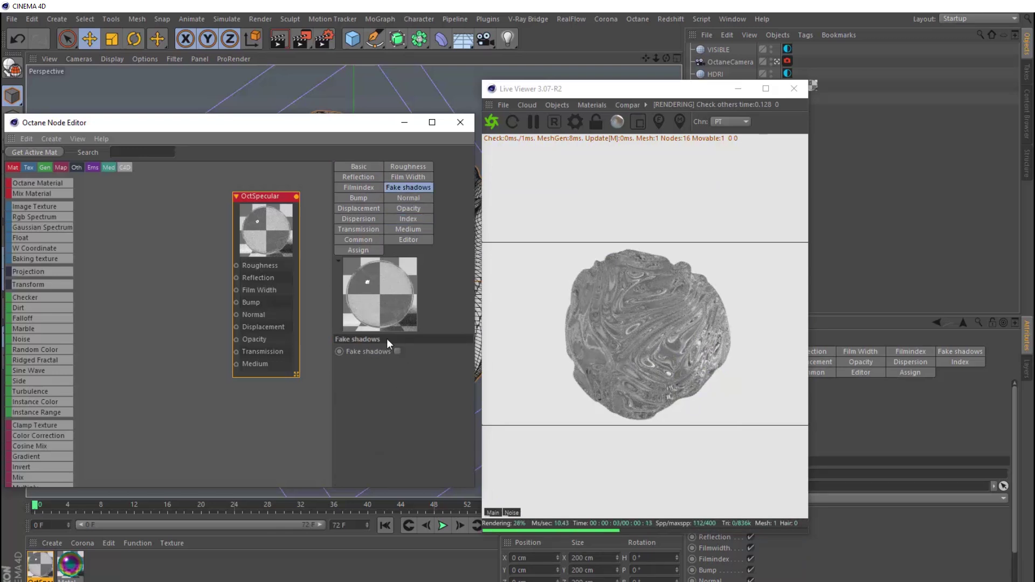
left_click(397, 351)
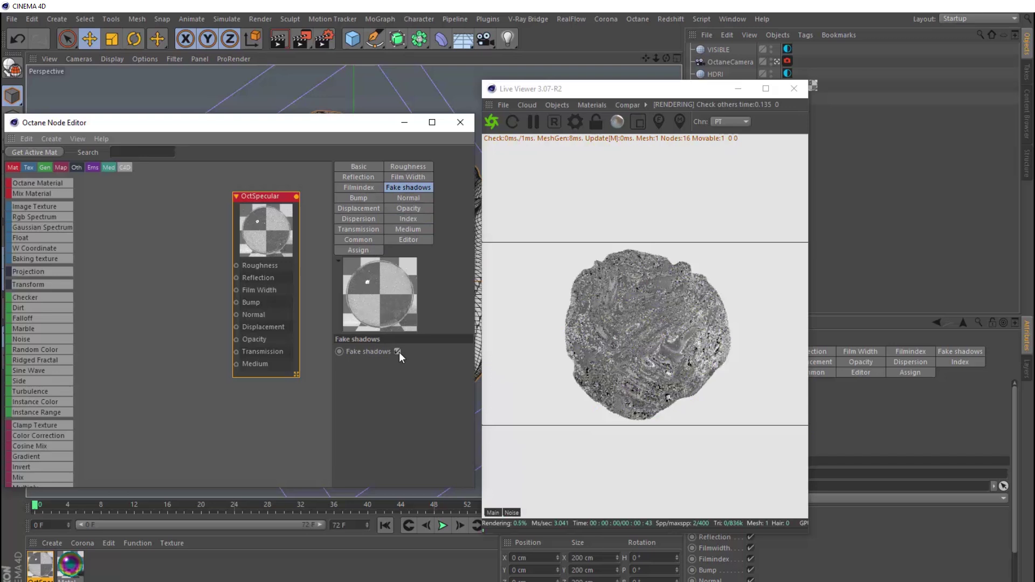
left_click(405, 167)
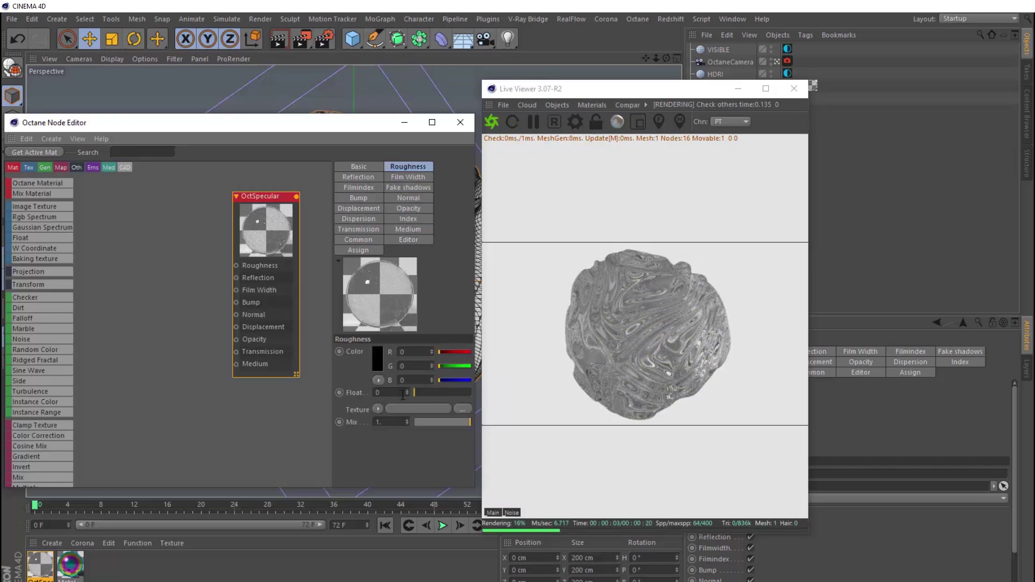
left_click_drag(416, 393, 422, 392)
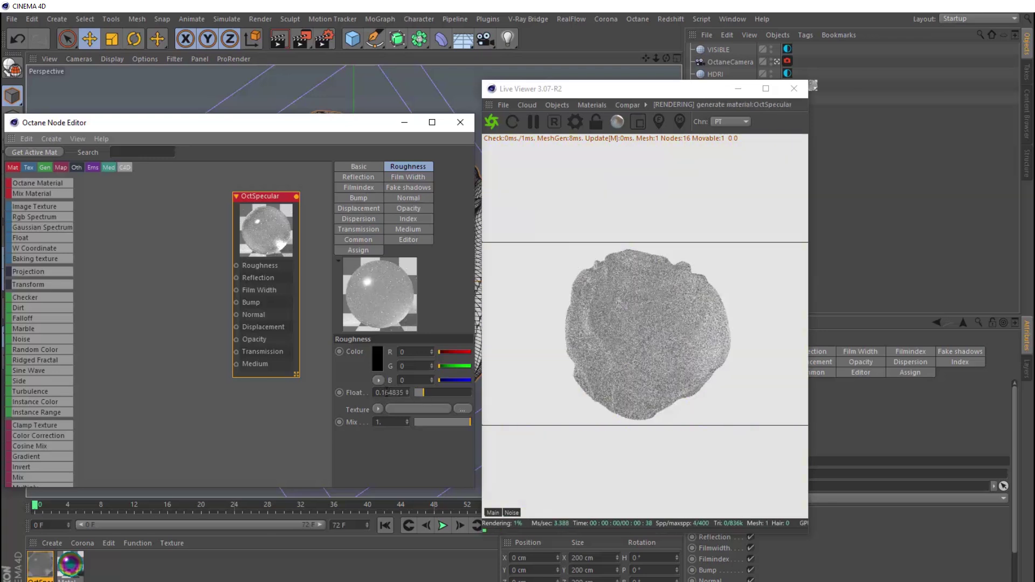
double_click(386, 392)
type("0.2")
key("Return")
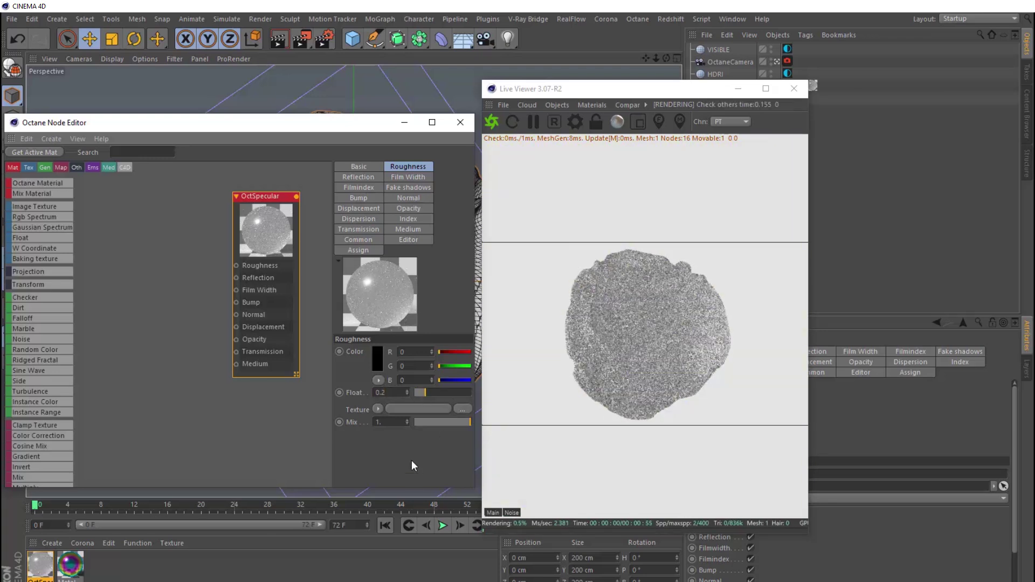
- Rename the specular material to Glass
left_click_drag(251, 210, 259, 218)
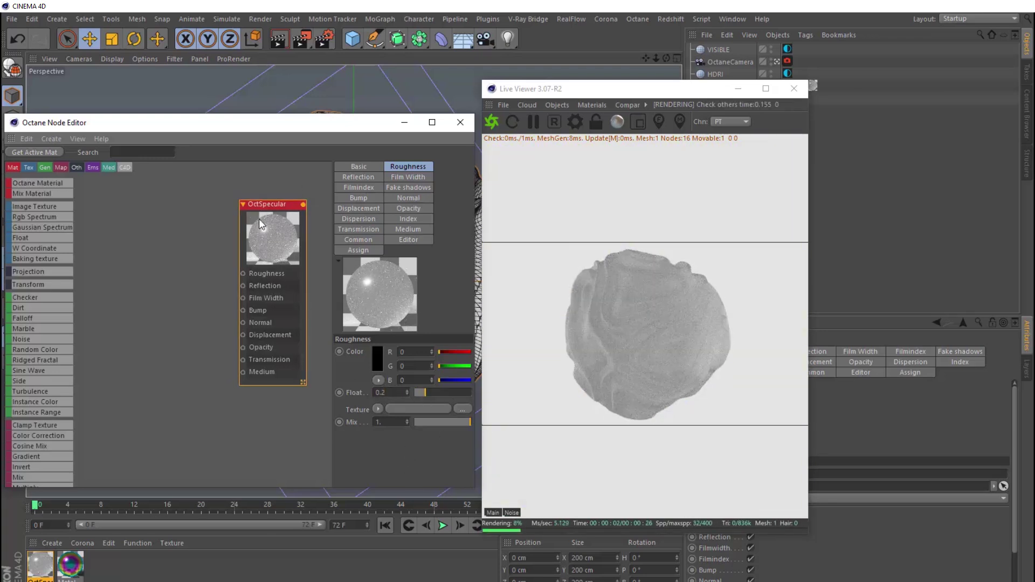
left_click(360, 168)
double_click(437, 354)
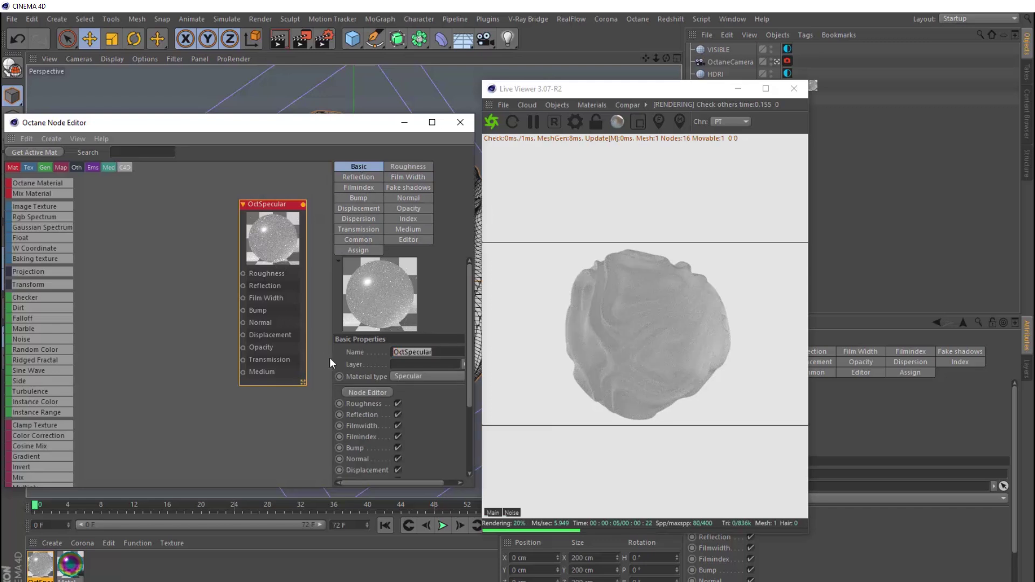
type("Glass")
key("Return")
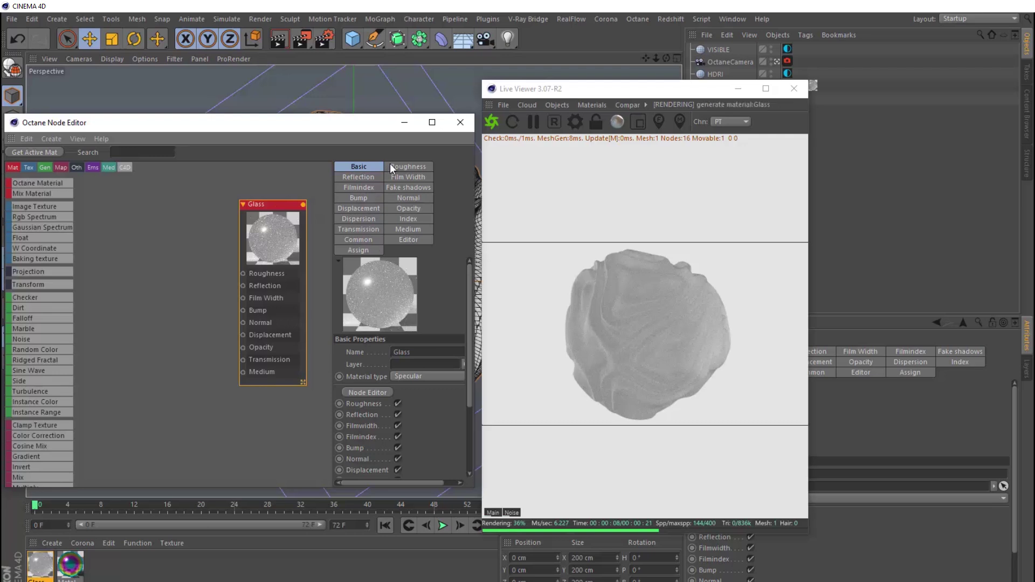
- Create a new Octane Mix material and apply it to the Sphere
left_click(590, 104)
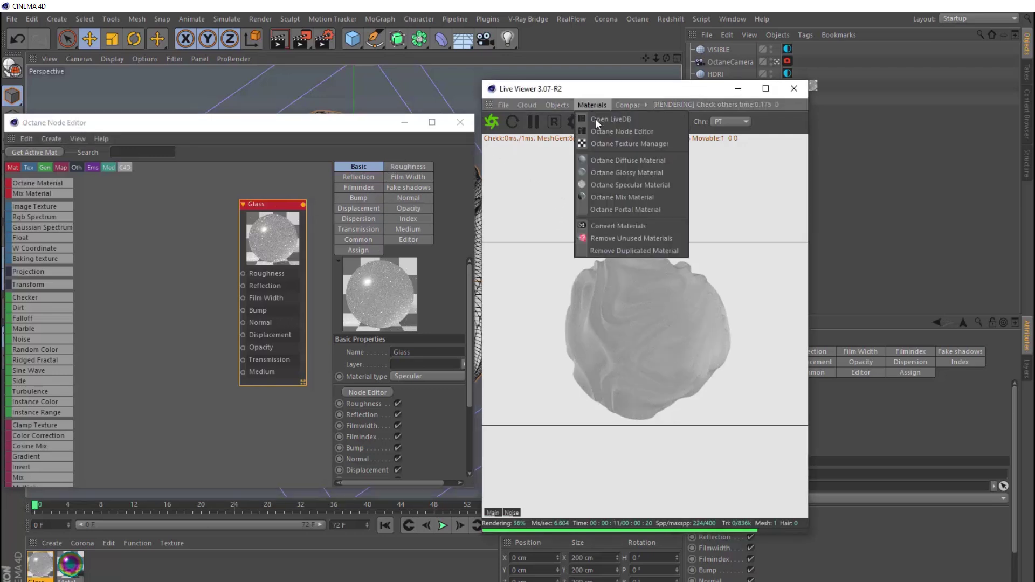
left_click(636, 197)
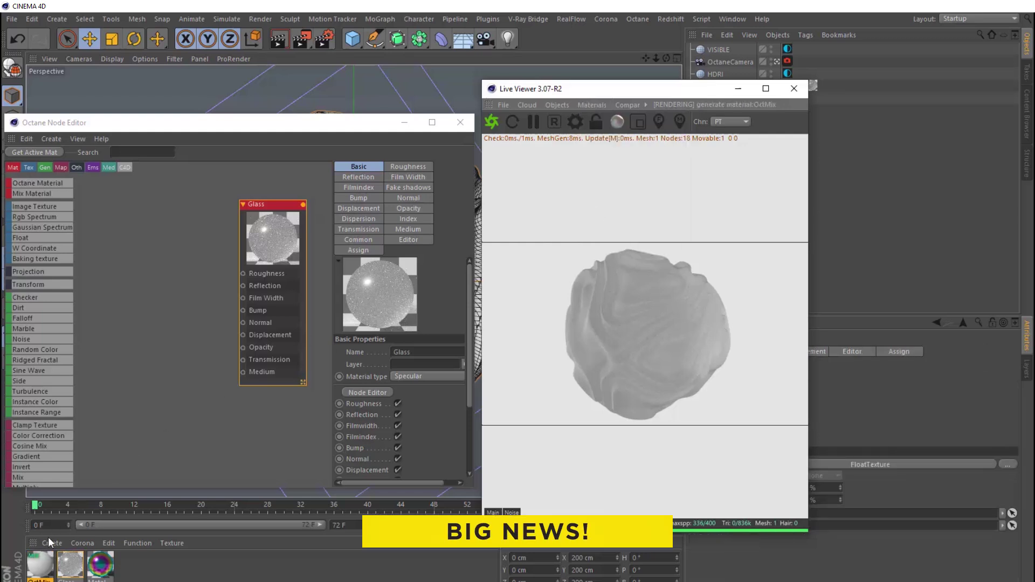
left_click(42, 565)
left_click_drag(202, 269, 276, 263)
left_click_drag(125, 240, 153, 218)
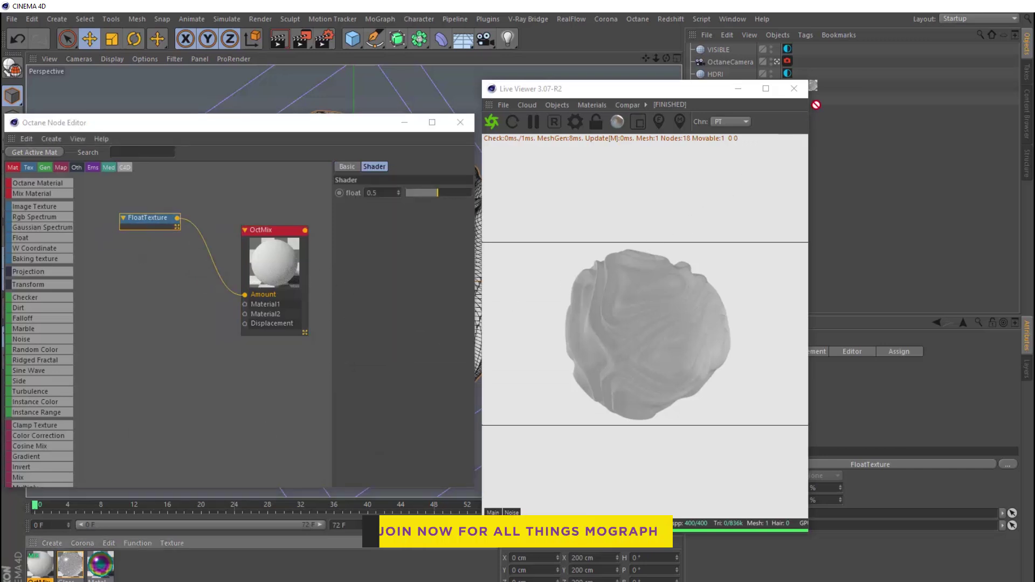
left_click_drag(817, 89, 814, 87)
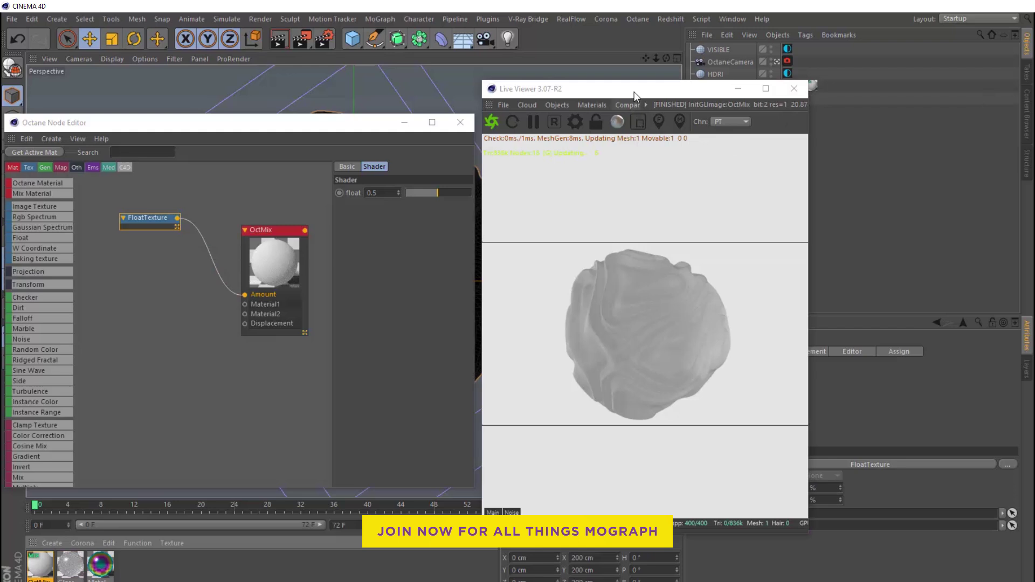
left_click_drag(636, 91, 699, 113)
- Plug Glass into Material1 and Metal into Material2 of the OctMix node
left_click(258, 250)
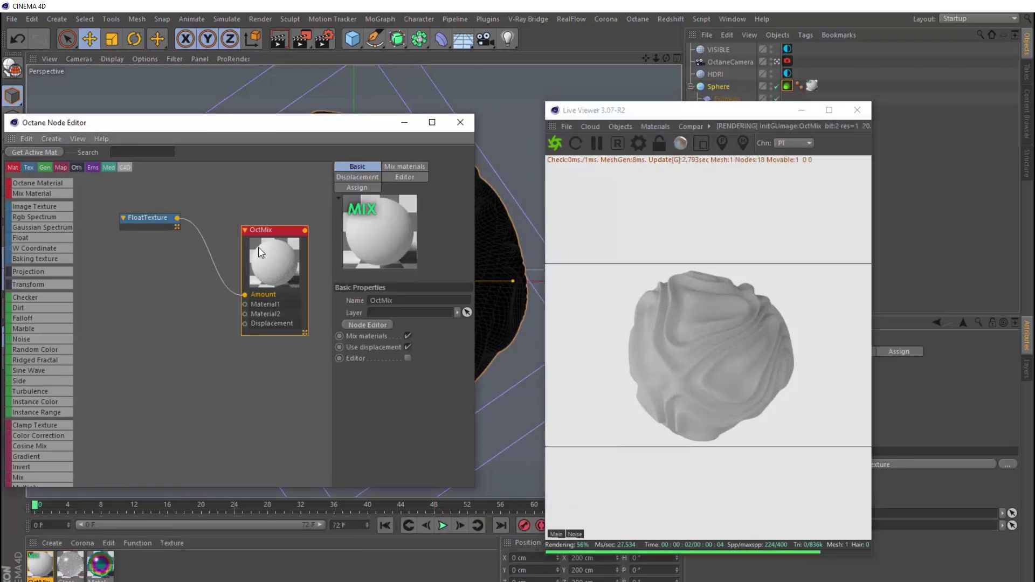
left_click(400, 167)
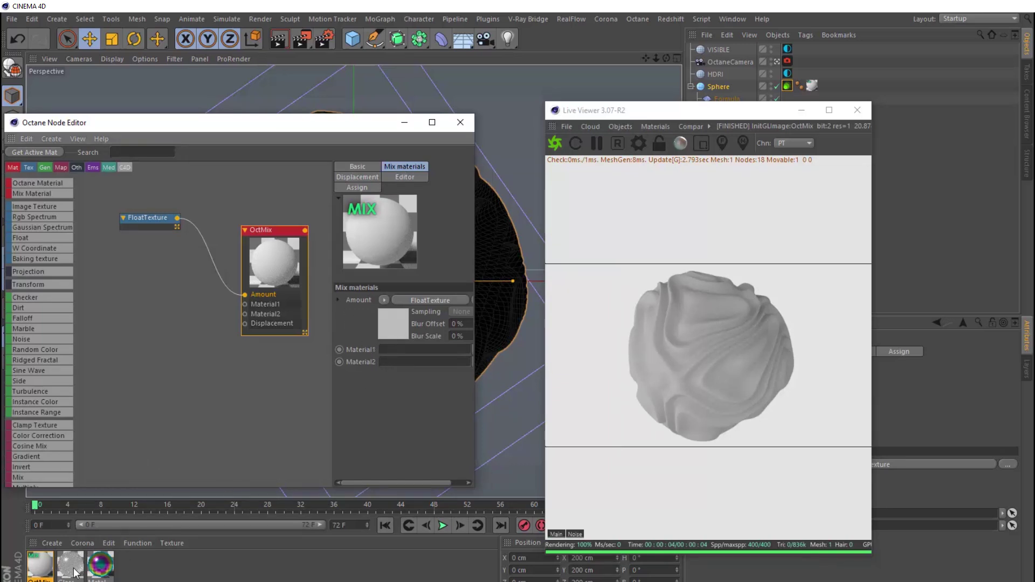
left_click_drag(75, 572, 394, 354)
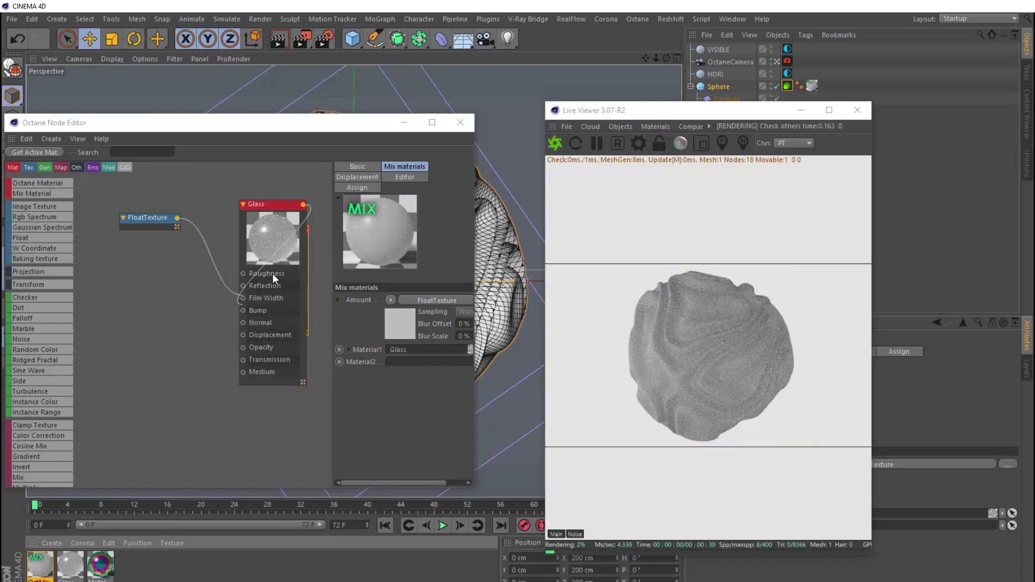
left_click_drag(102, 573, 414, 362)
- Rearrange the Metal, Glass and OctMix nodes in the node graph
left_click_drag(249, 274, 173, 310)
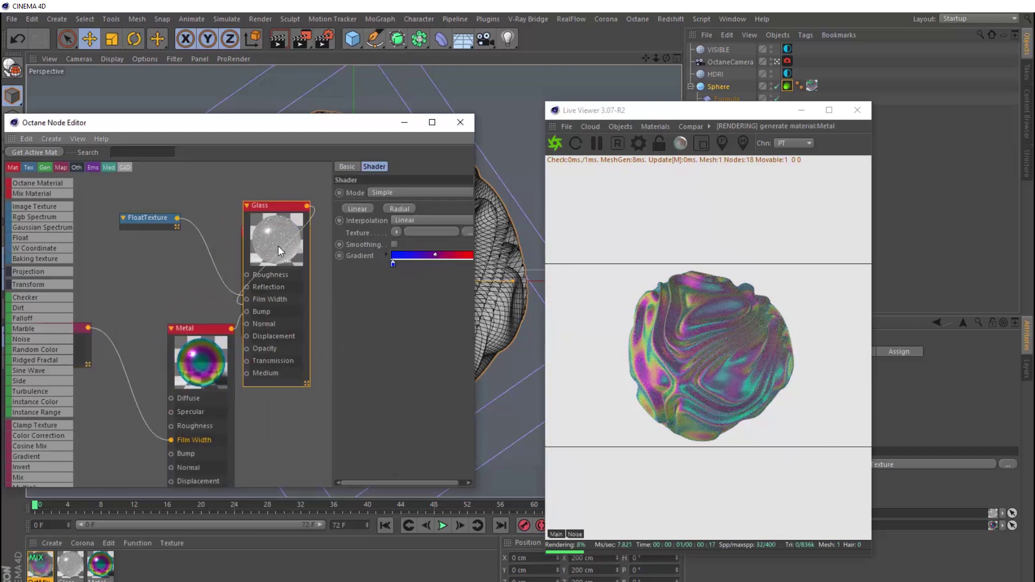
left_click_drag(278, 246, 223, 245)
left_click(223, 240)
middle_click_drag(167, 220, 121, 252)
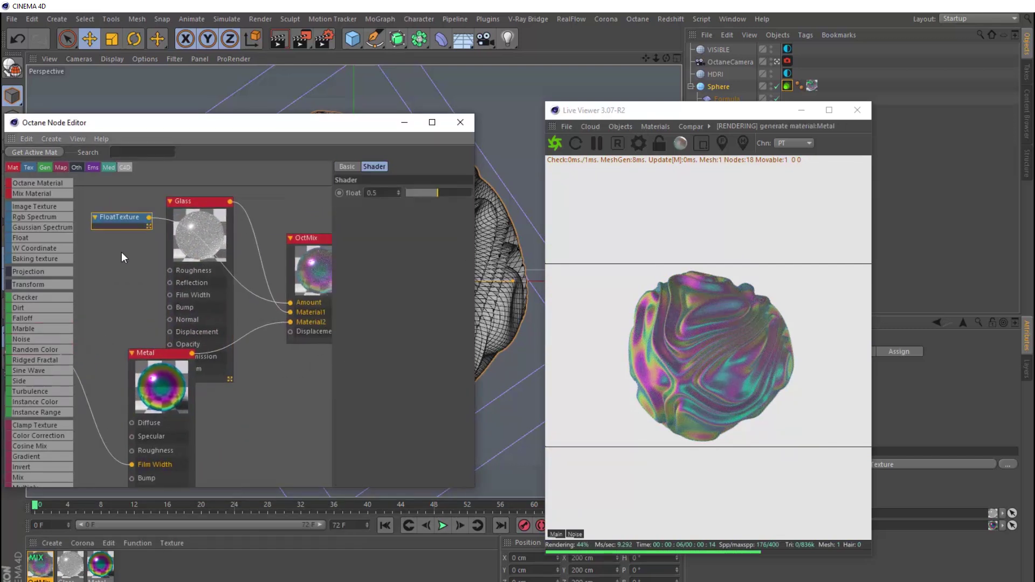
left_click_drag(151, 300, 176, 309)
- Move the FloatTexture node above Glass and set its mix amount to 0.7
left_click_drag(131, 225, 213, 214)
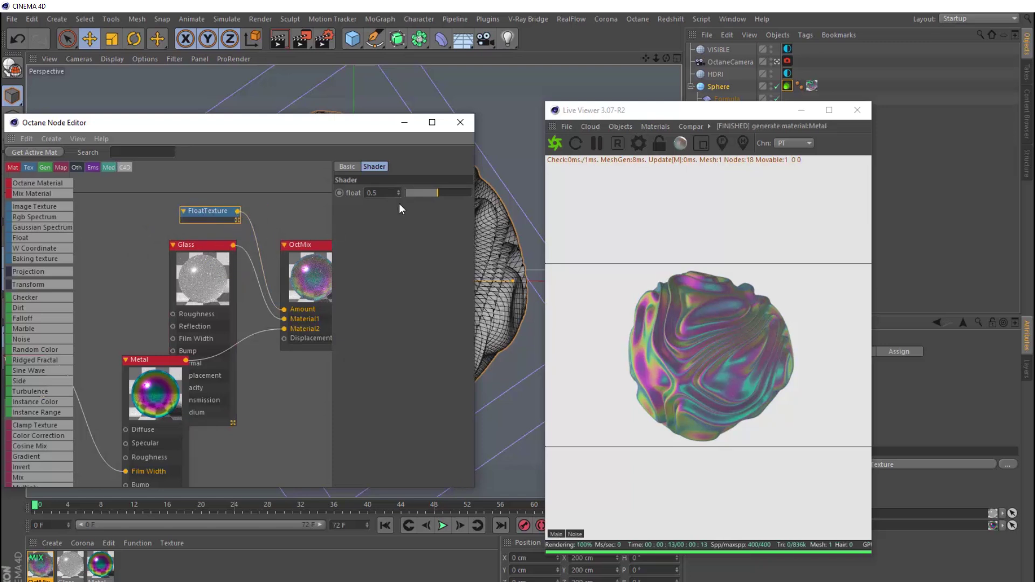
left_click_drag(428, 197, 454, 199)
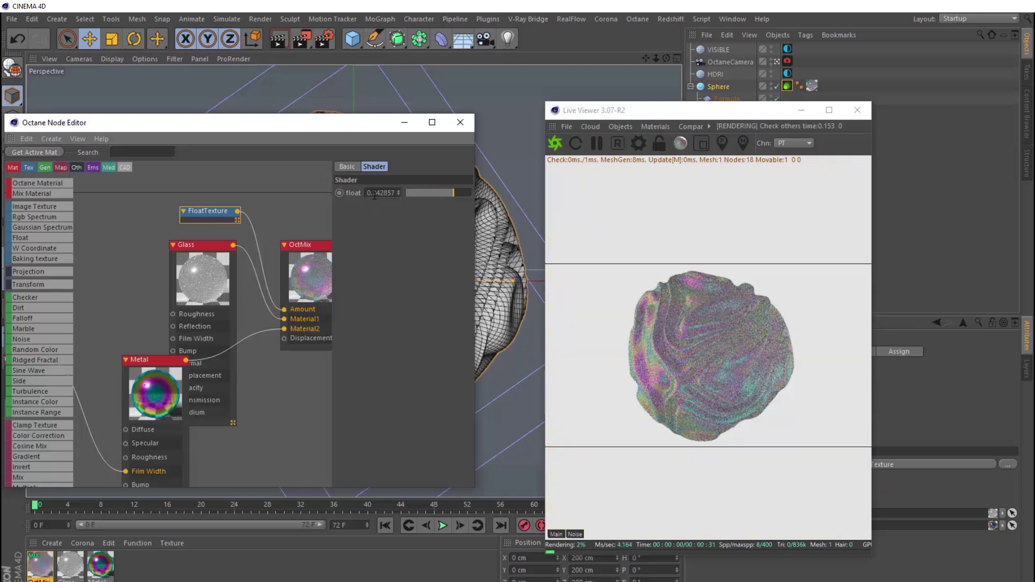
key("Return")
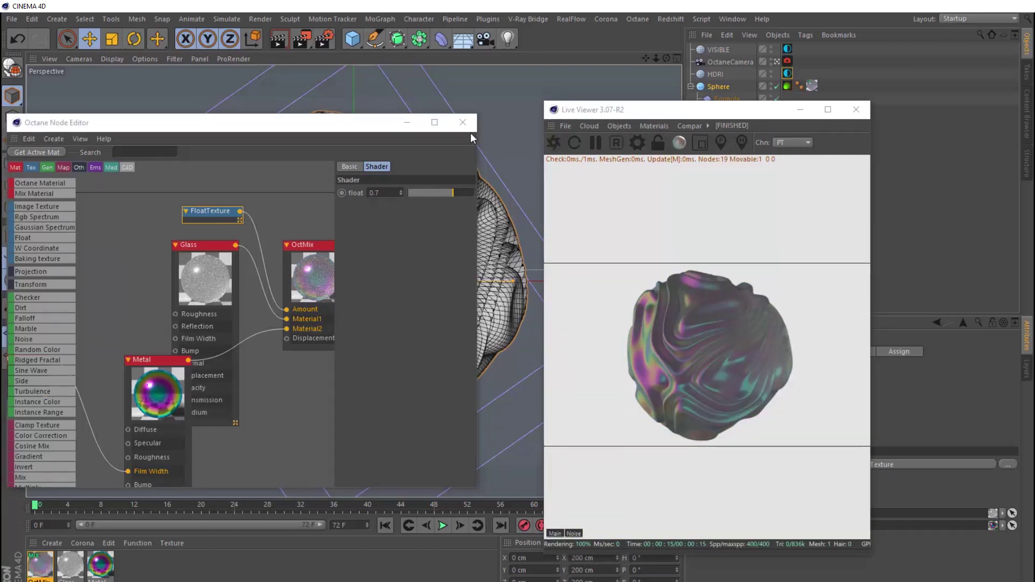
- Close the Node Editor and dock the Live Viewer beside the Perspective view
left_click(467, 125)
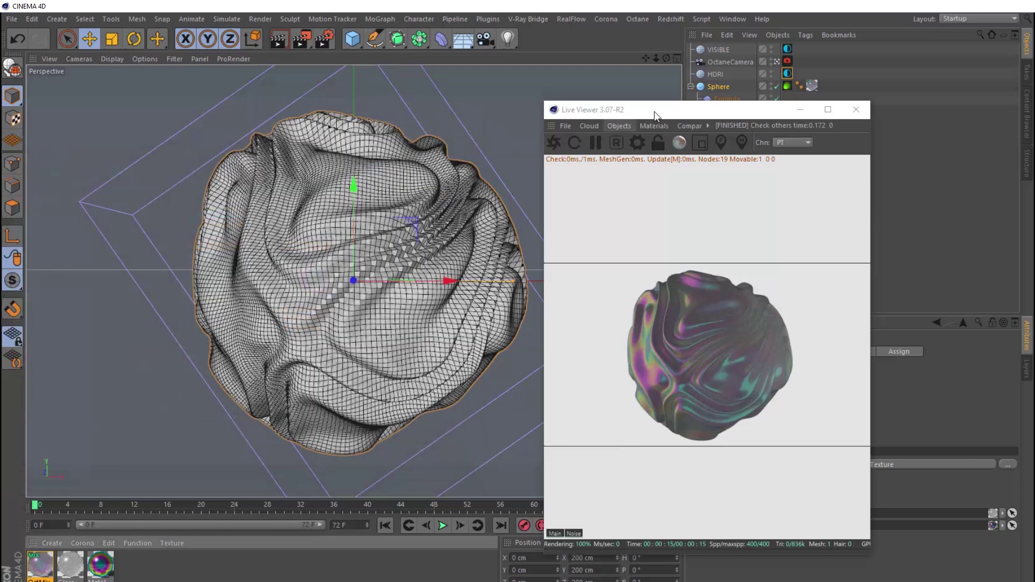
left_click_drag(652, 114, 396, 71)
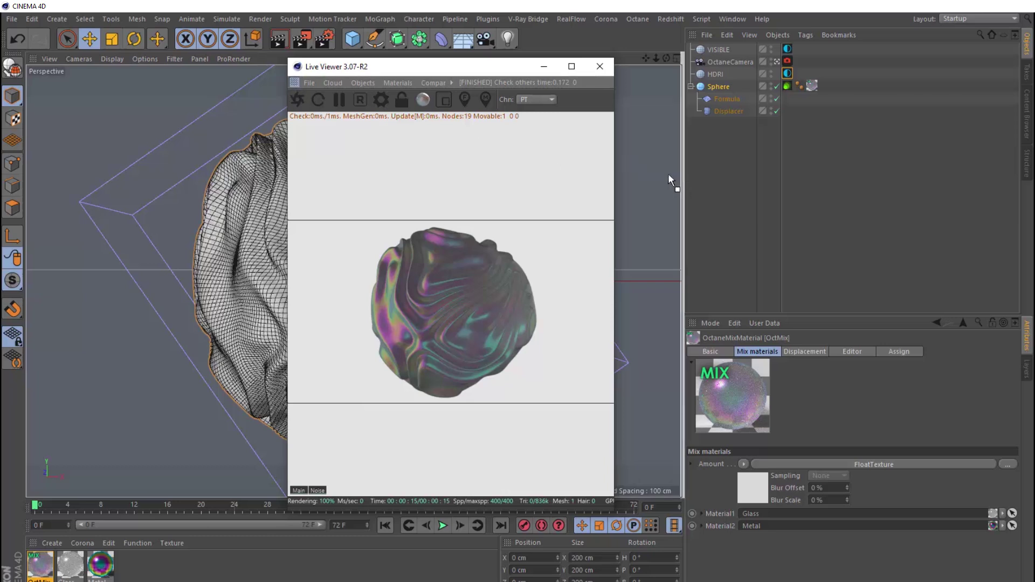
left_click_drag(668, 173, 668, 174)
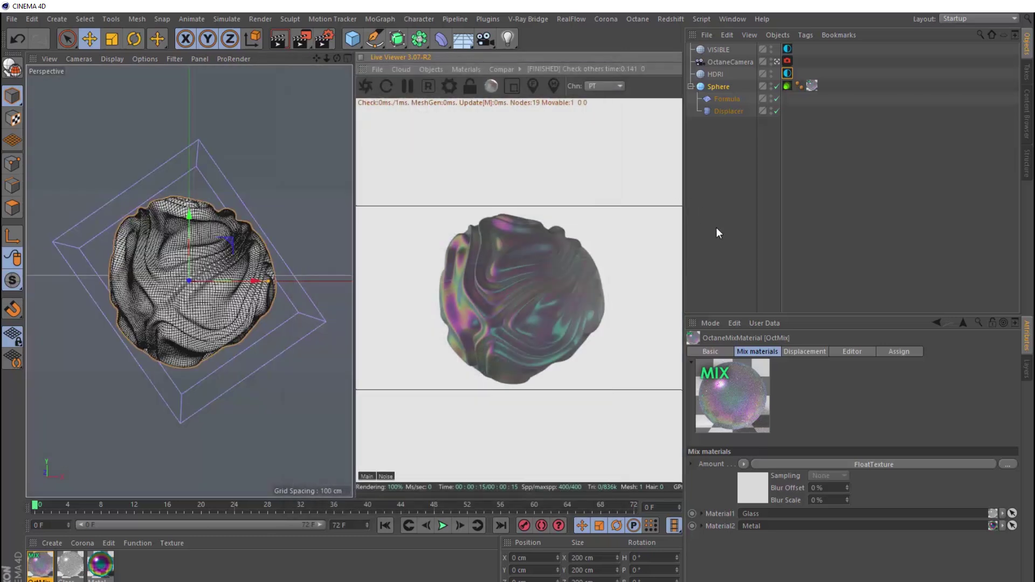
- Set the HDRI environment's texture to a C4dOctane Gradient
left_click(786, 76)
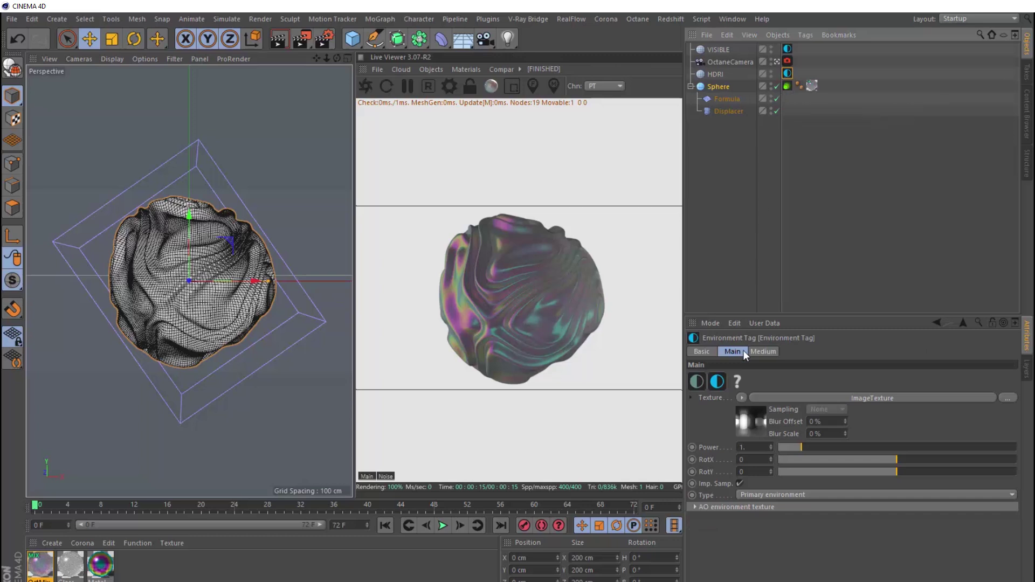
left_click(739, 398)
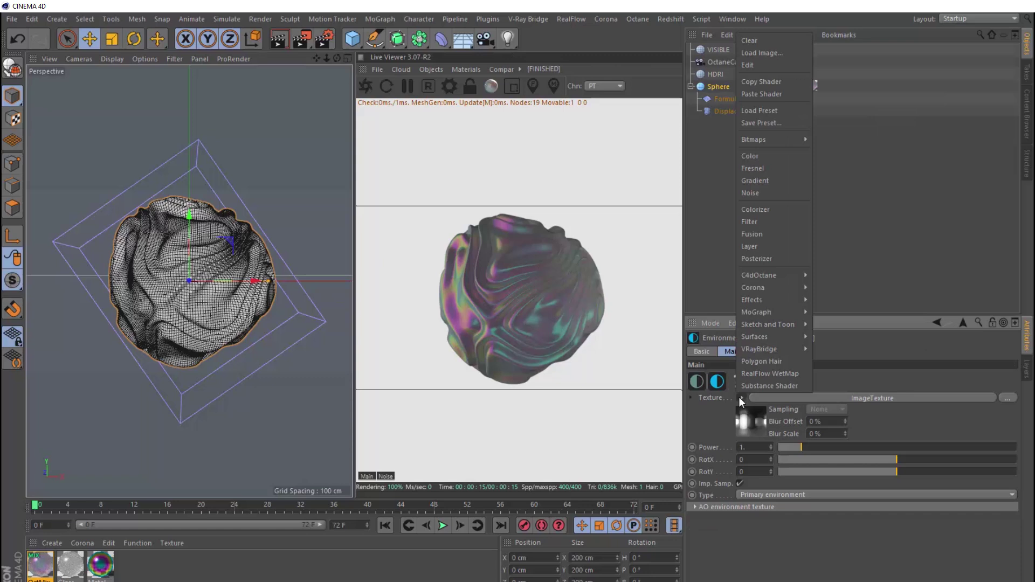
mouse_move(783, 276)
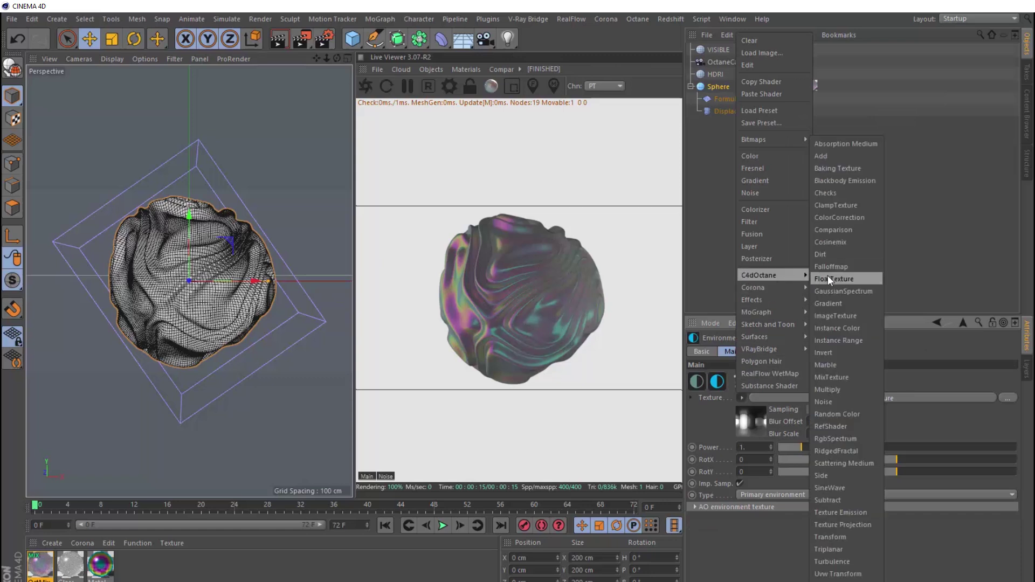
left_click(839, 303)
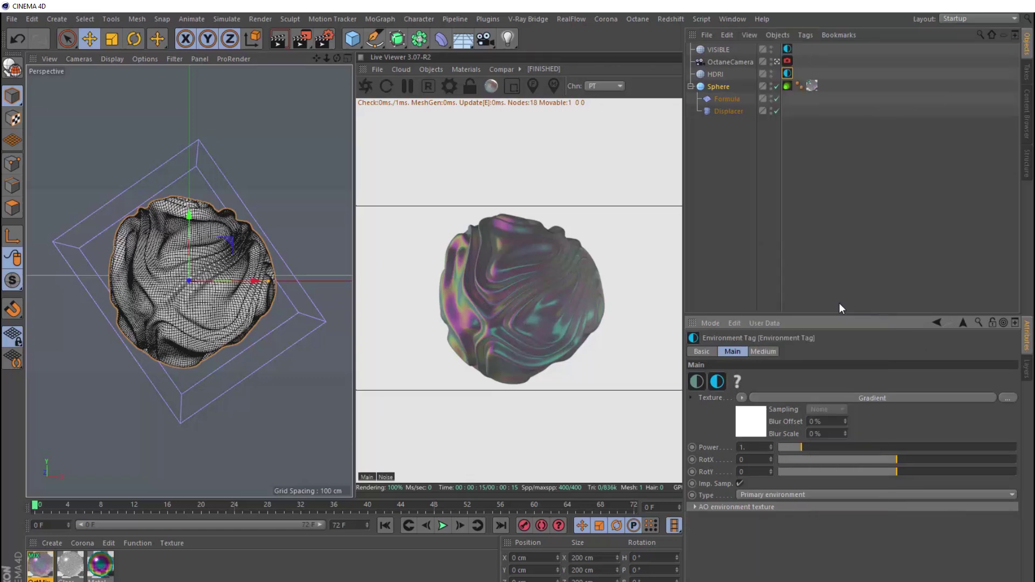
- Color the gradient's left stop a bright light pink
left_click(761, 419)
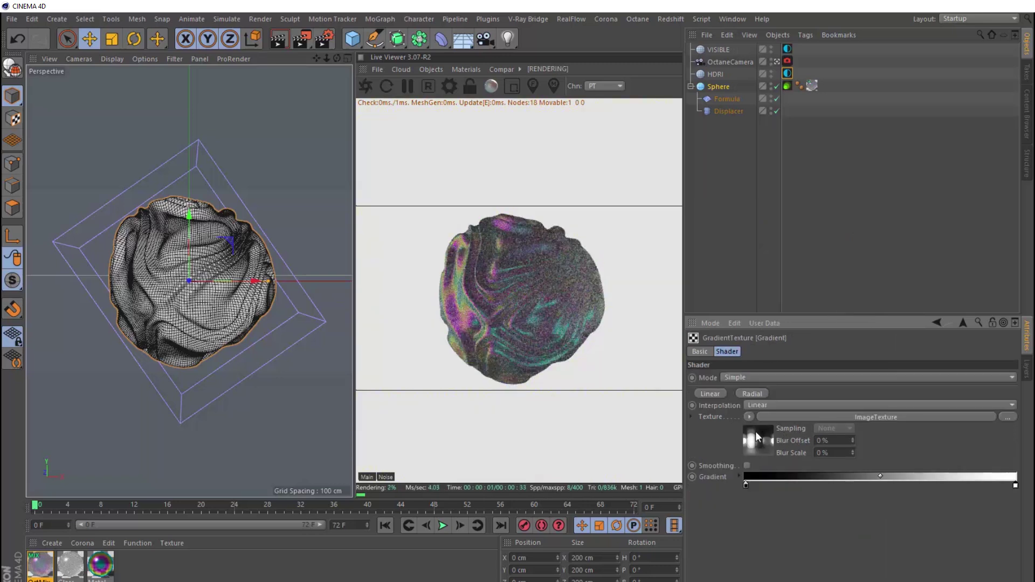
left_click(745, 485)
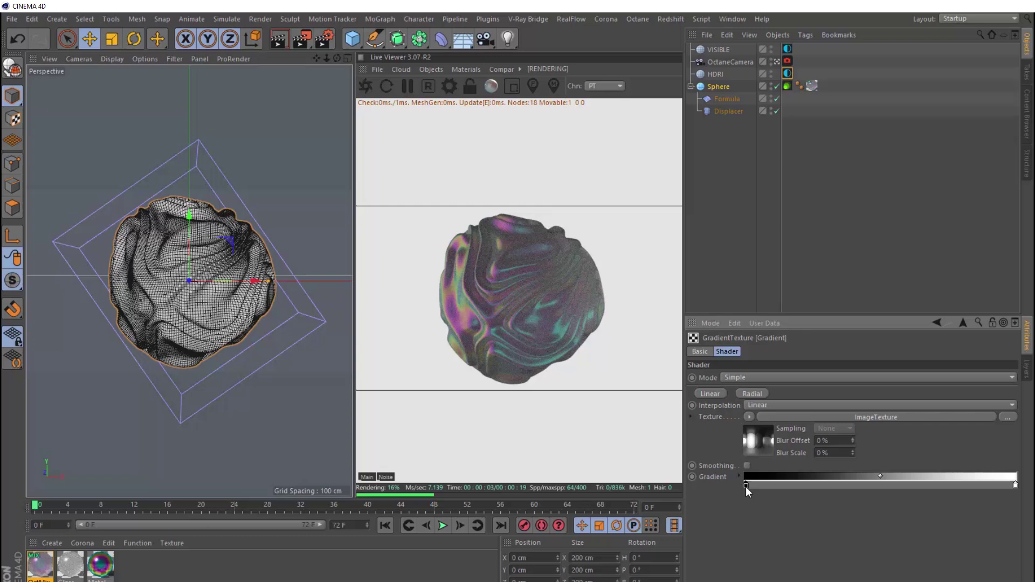
double_click(745, 486)
left_click(817, 485)
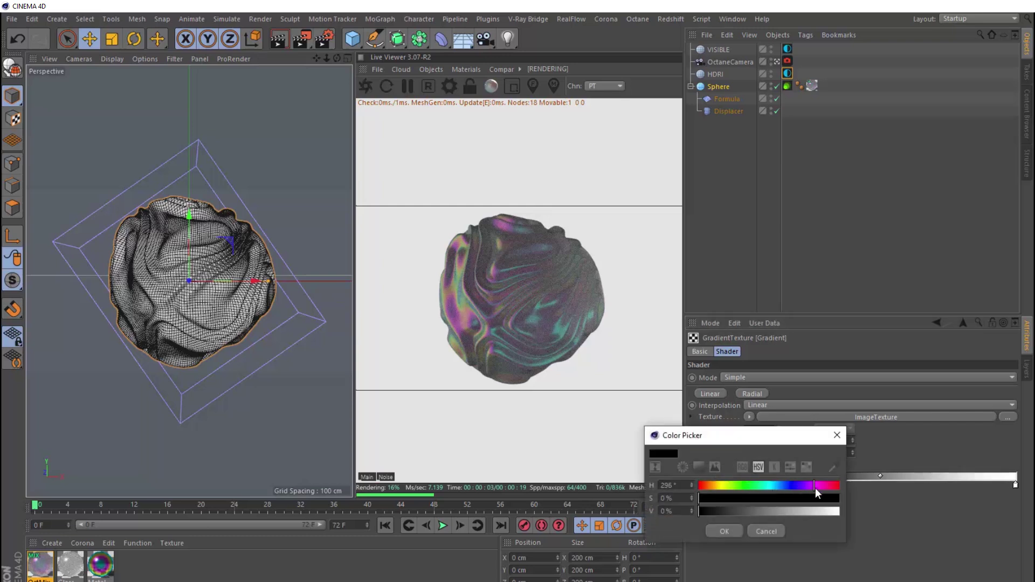
left_click(748, 499)
left_click_drag(777, 512, 837, 495)
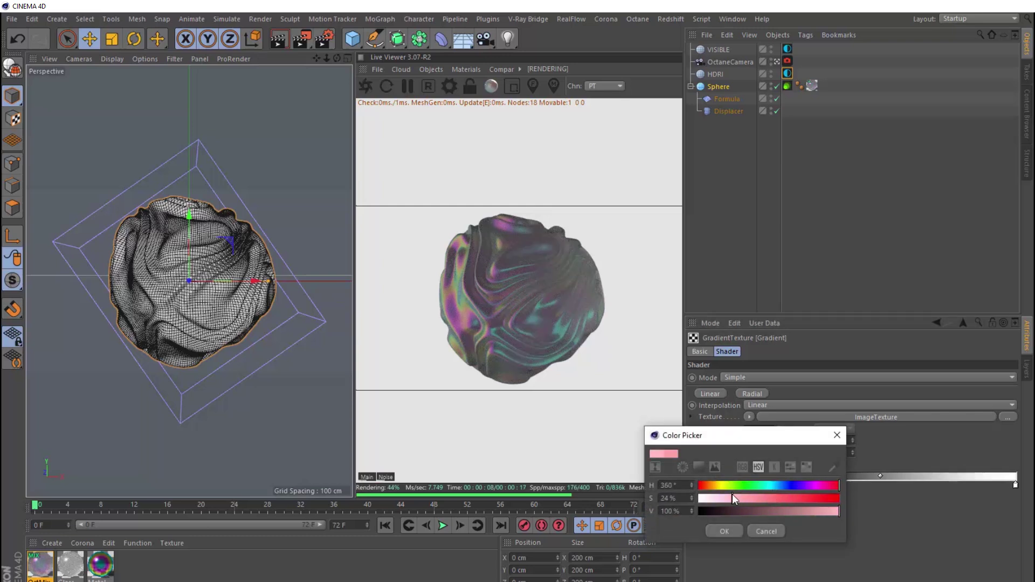
left_click(724, 531)
- Color the gradient's right stop a saturated blue
double_click(1015, 485)
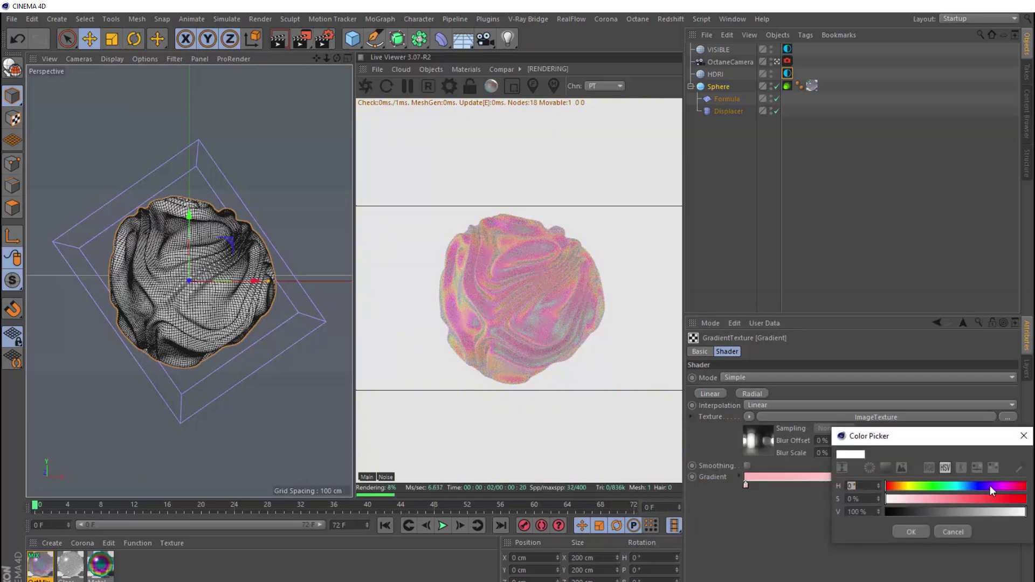
left_click_drag(965, 488, 1027, 498)
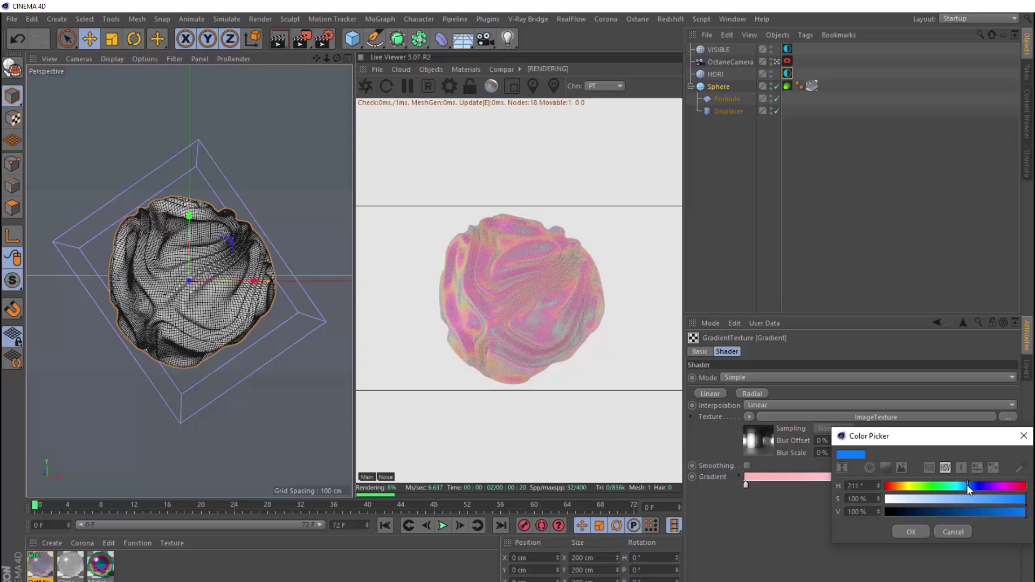
left_click(912, 532)
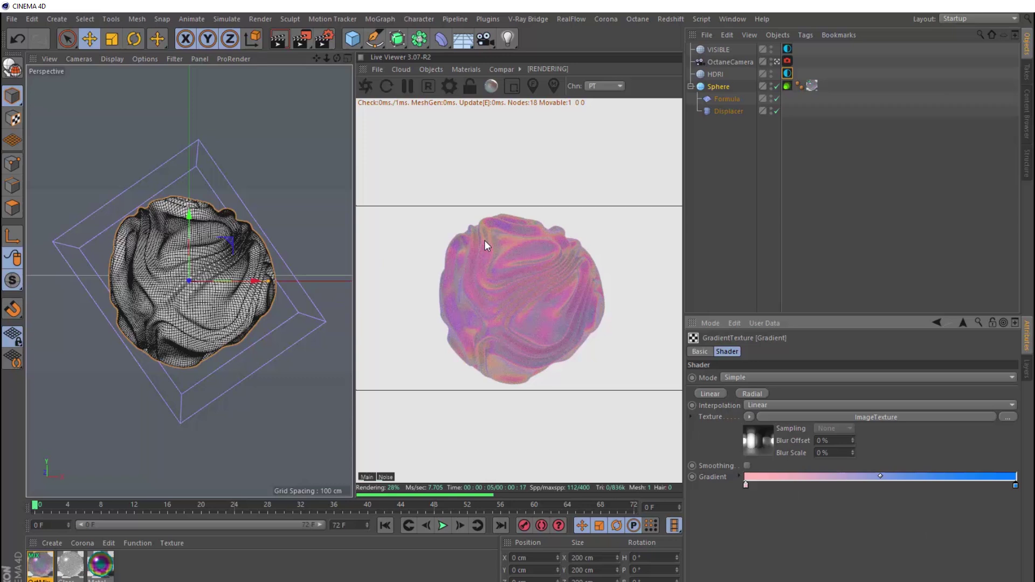
- Add an Octane area light, tilt it to face down and raise it above the sphere
left_click(432, 69)
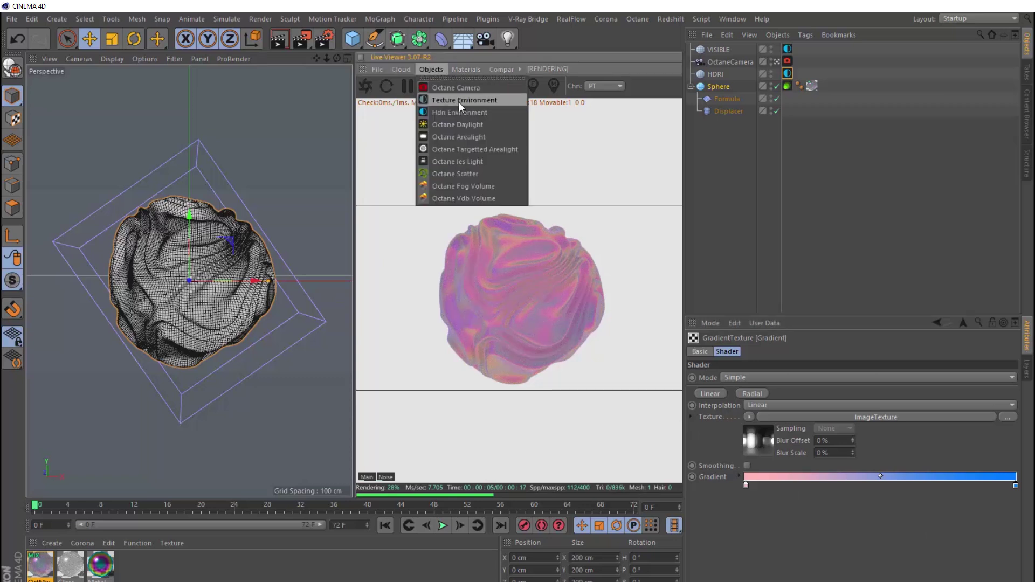
left_click(467, 137)
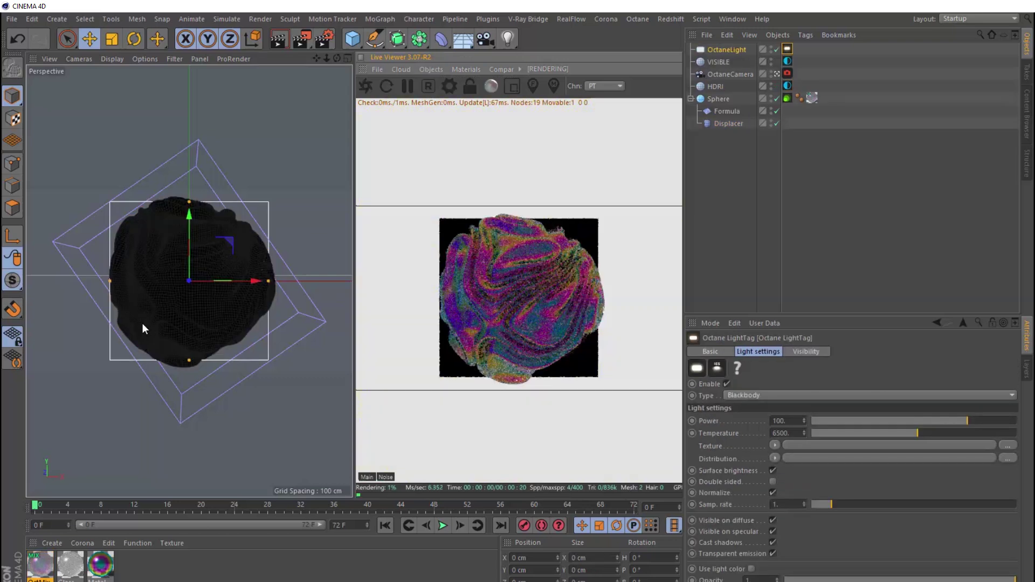
key("r")
left_click_drag(192, 293, 198, 161, "shift")
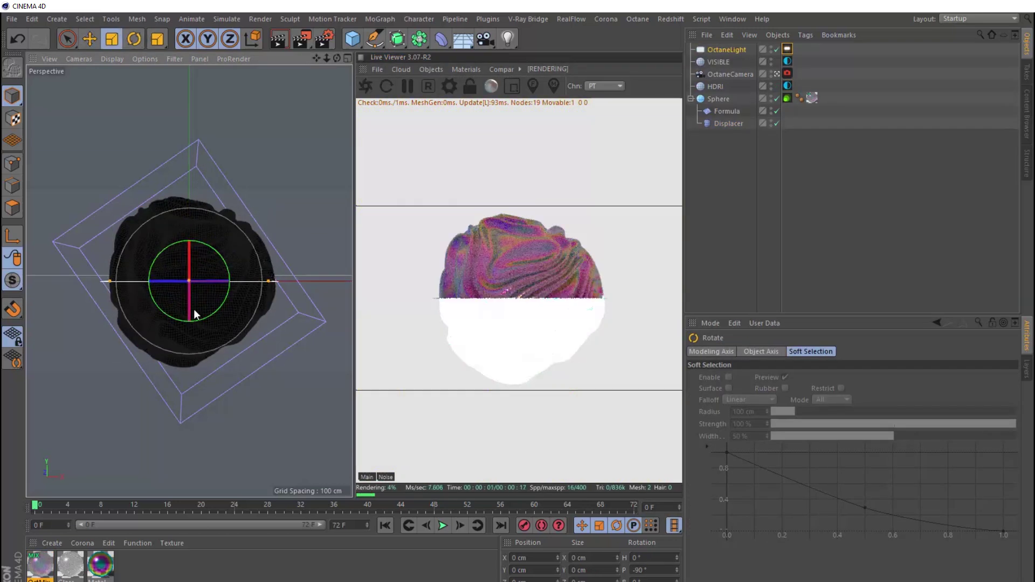
key("e")
left_click_drag(186, 346, 231, 186)
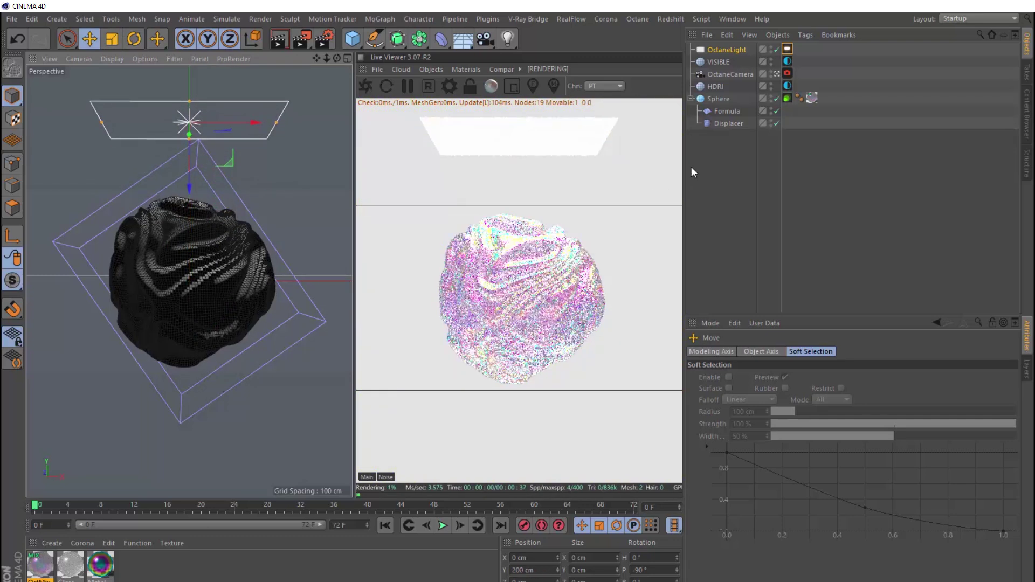
- Make the light Texture type with power 2, then duplicate it
left_click(787, 50)
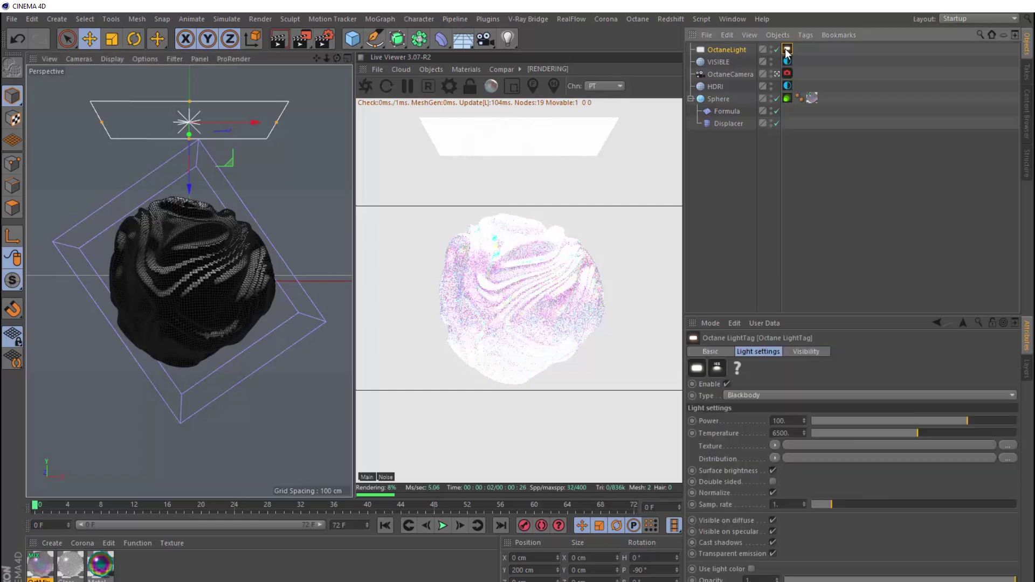
left_click(768, 394)
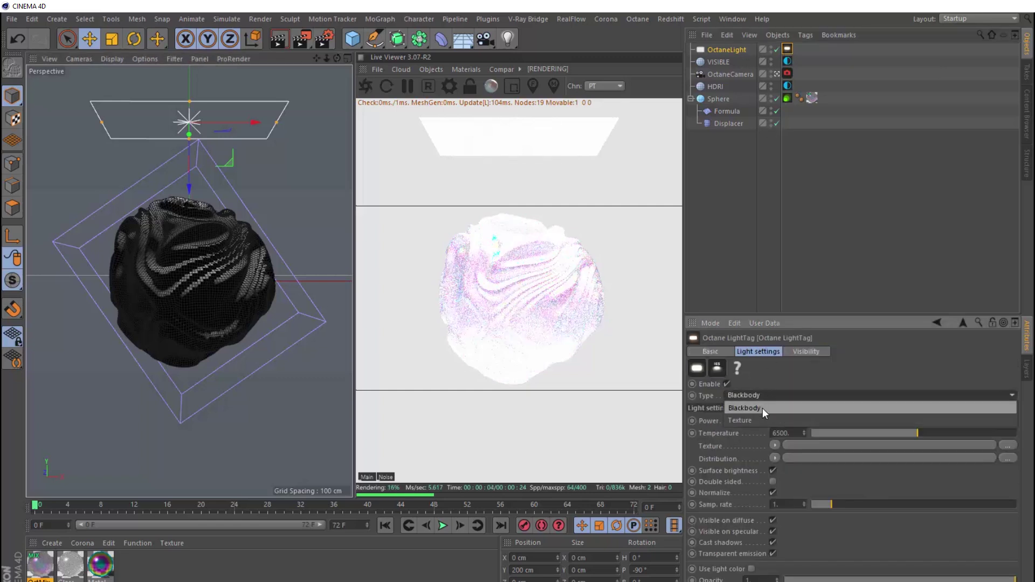
left_click(759, 415)
left_click(784, 420)
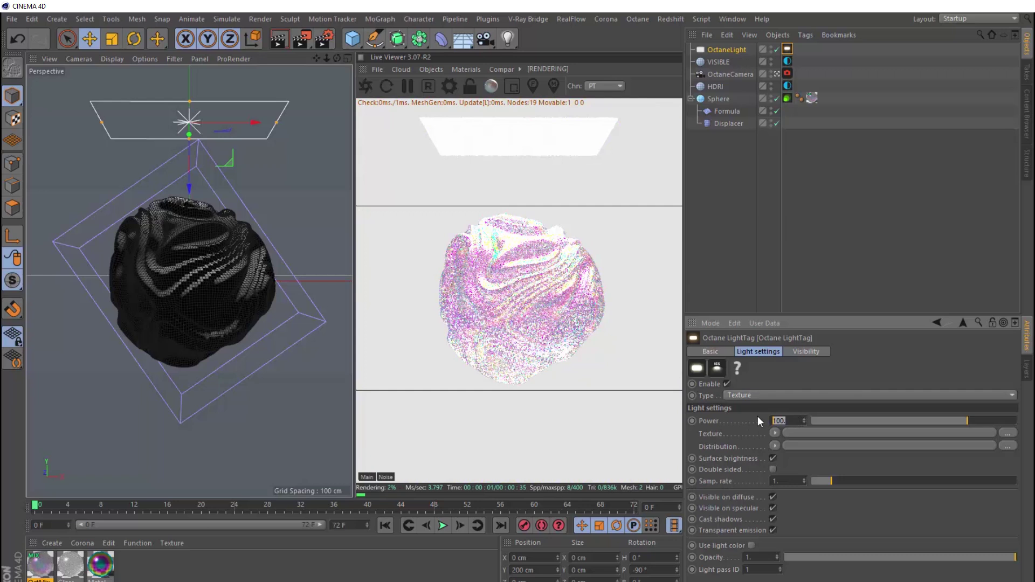
type("2")
key("Return")
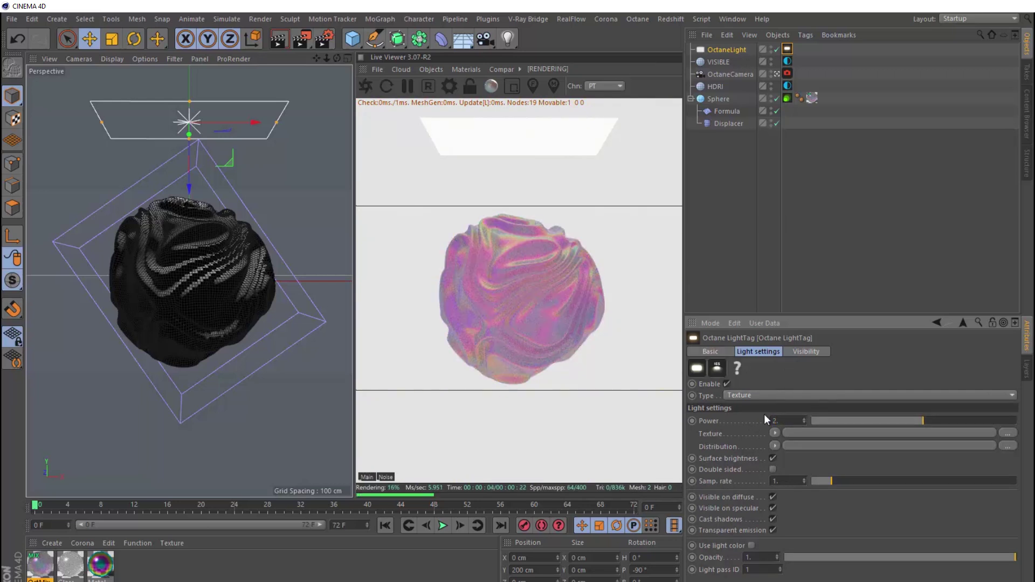
left_click_drag(726, 51, 716, 47)
- Rotate OctaneLight.1 to P 0, H -90 and move it to X -322 cm
left_click(781, 347)
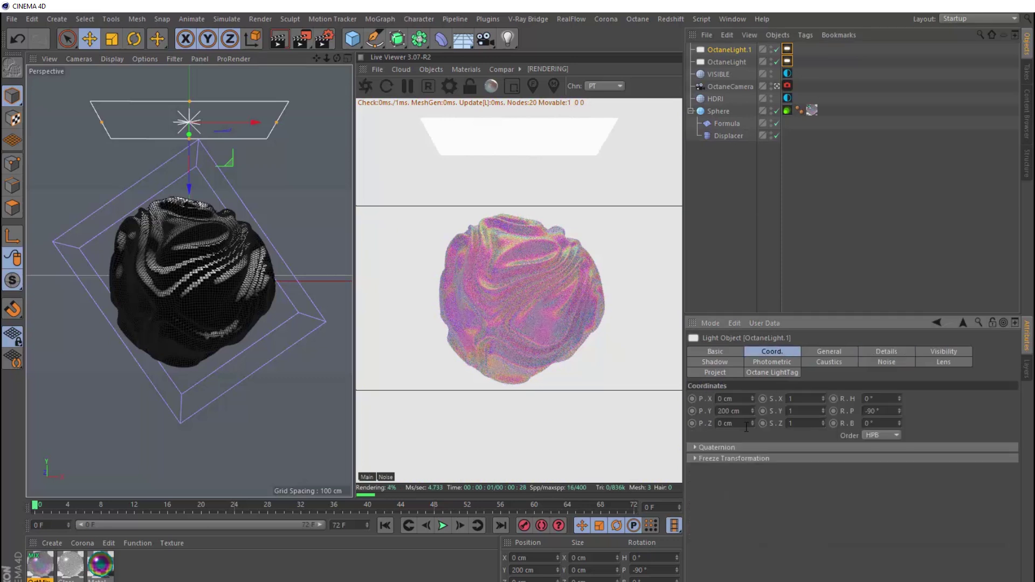
key("Return")
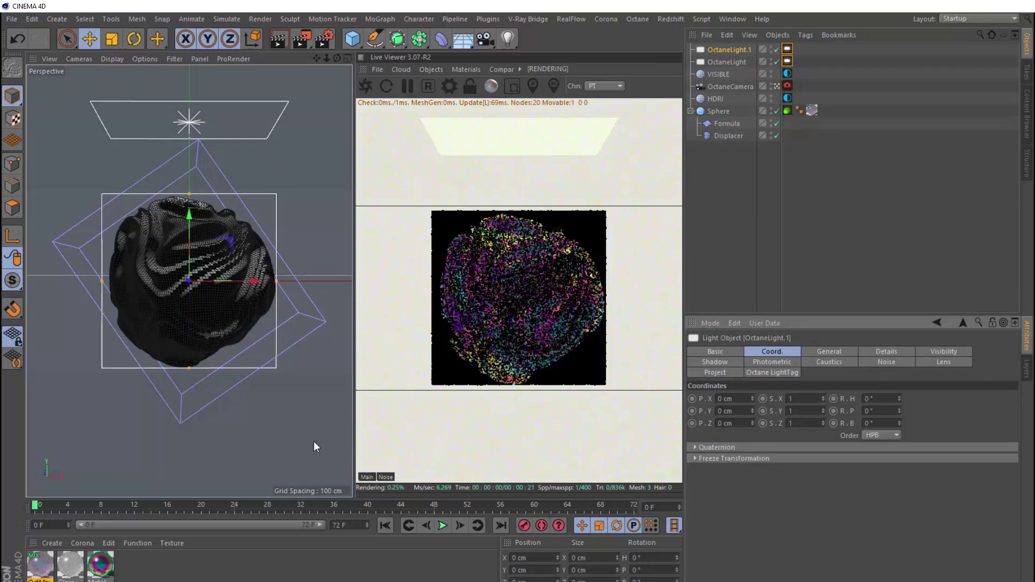
left_click(131, 277)
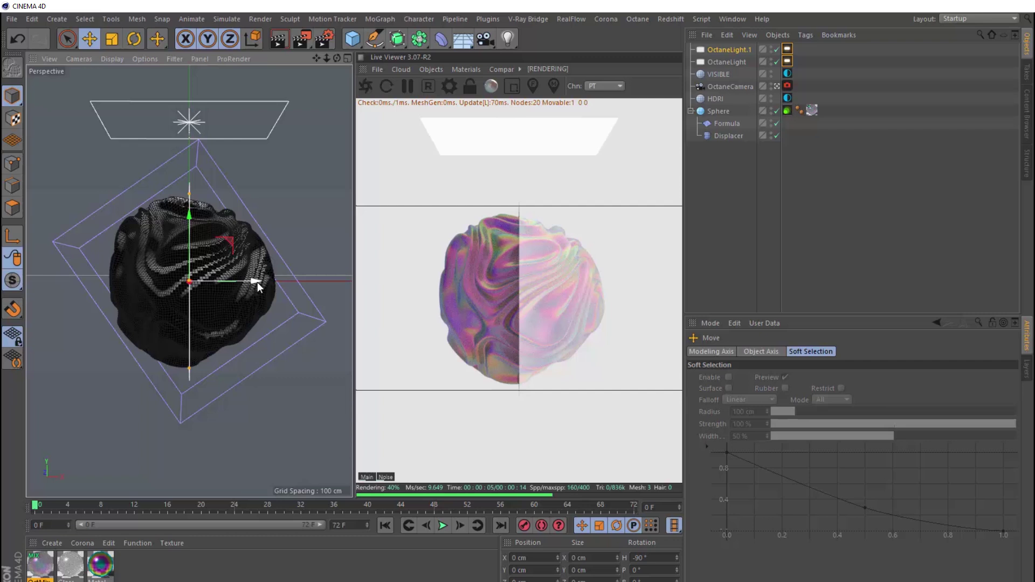
left_click_drag(257, 286, 39, 281)
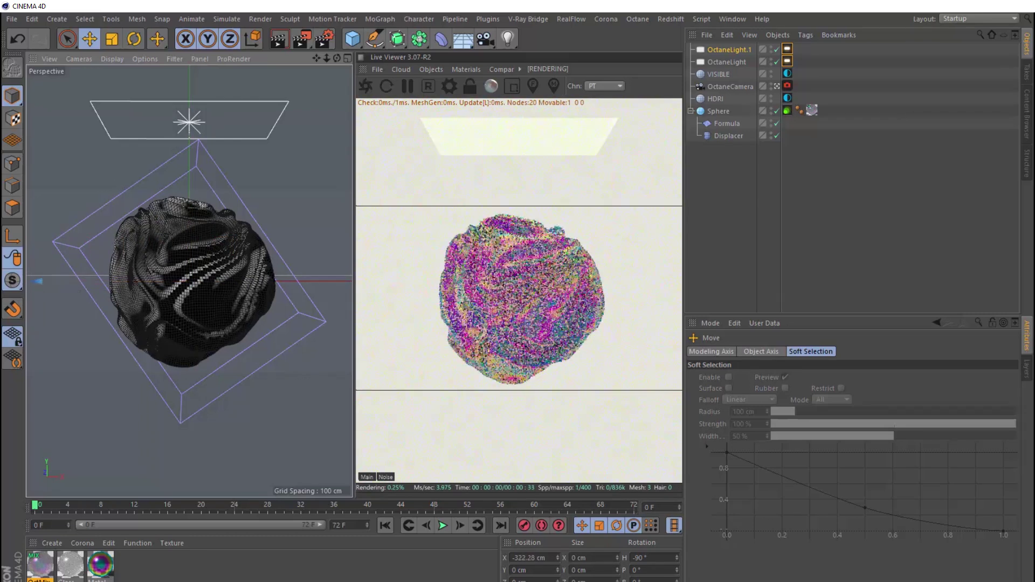
- Lower OctaneLight.1's power to 1
left_click(788, 61)
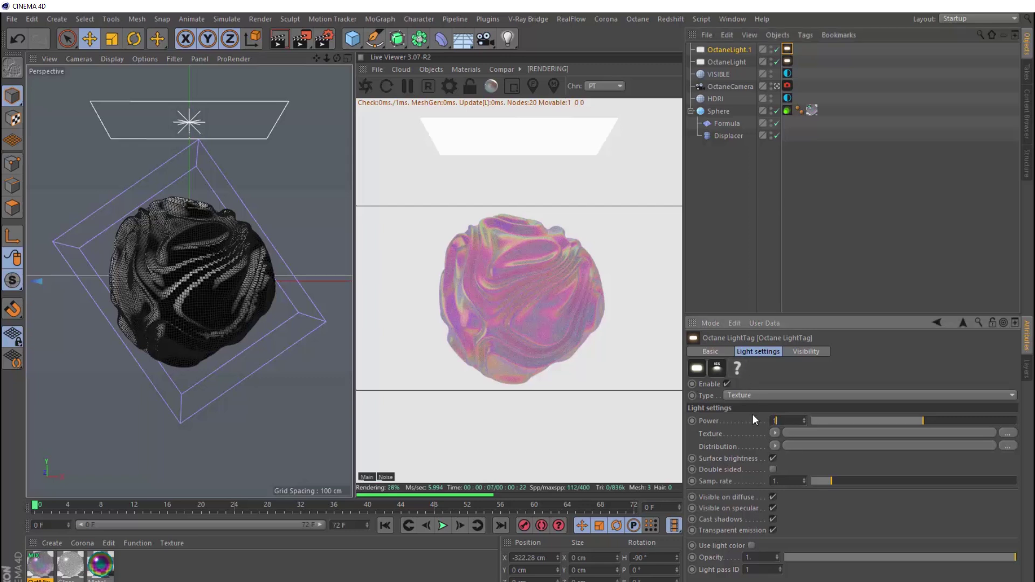
left_click(779, 421)
type("1")
key("Return")
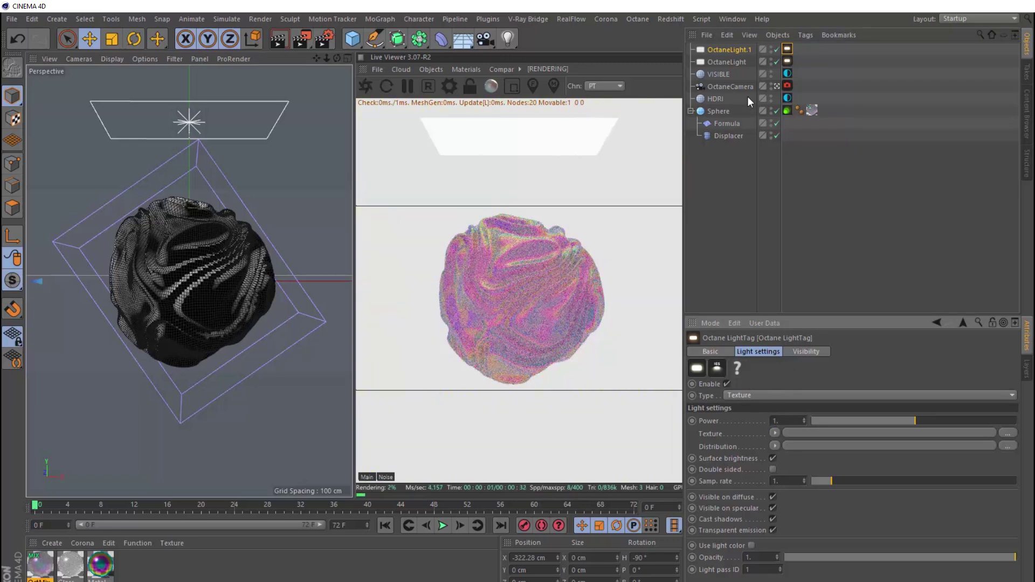
- Duplicate OctaneLight.1 and zero the copy's X position and heading
left_click(735, 50)
left_click_drag(735, 50, 737, 46, "ctrl")
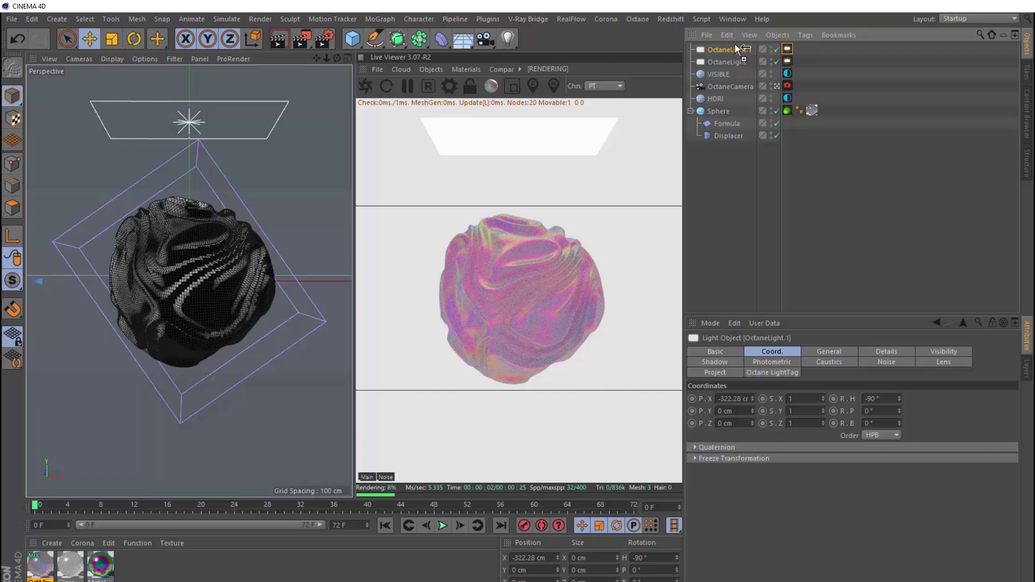
double_click(745, 399)
type("0m")
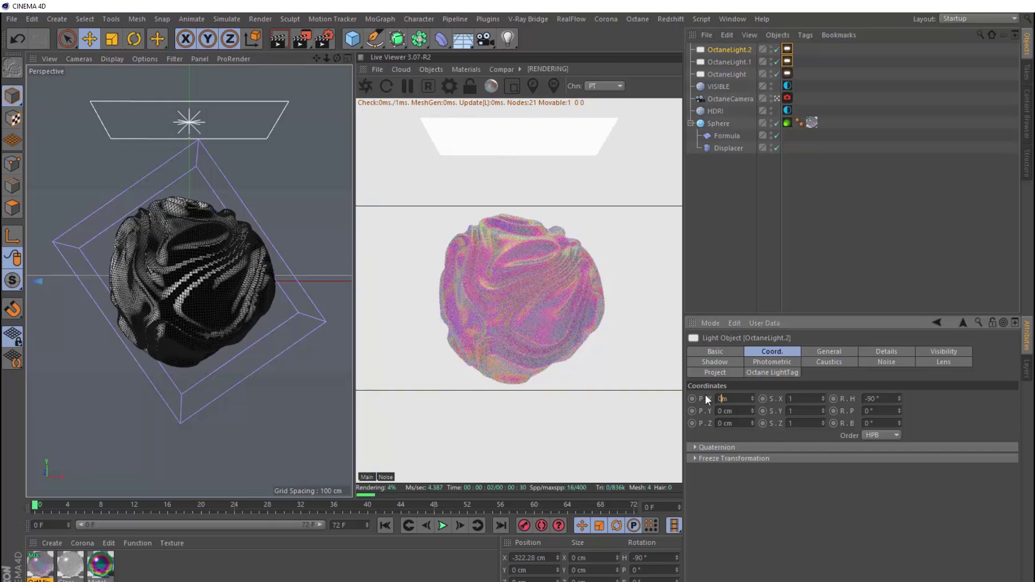
double_click(887, 398)
type("0")
key("Return")
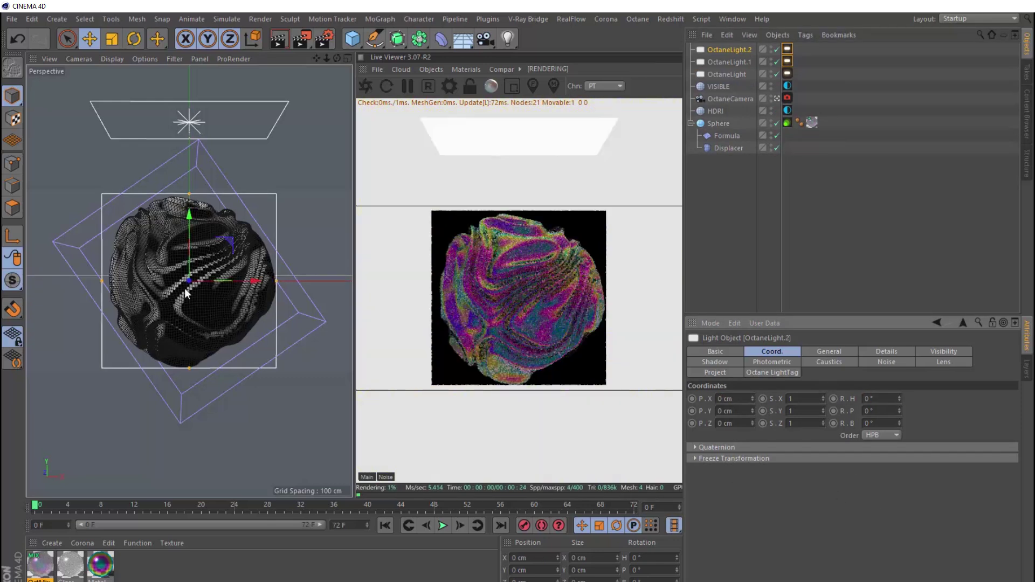
- Angle the third light toward the sphere at H 68°, P 20° with power 5
key("r")
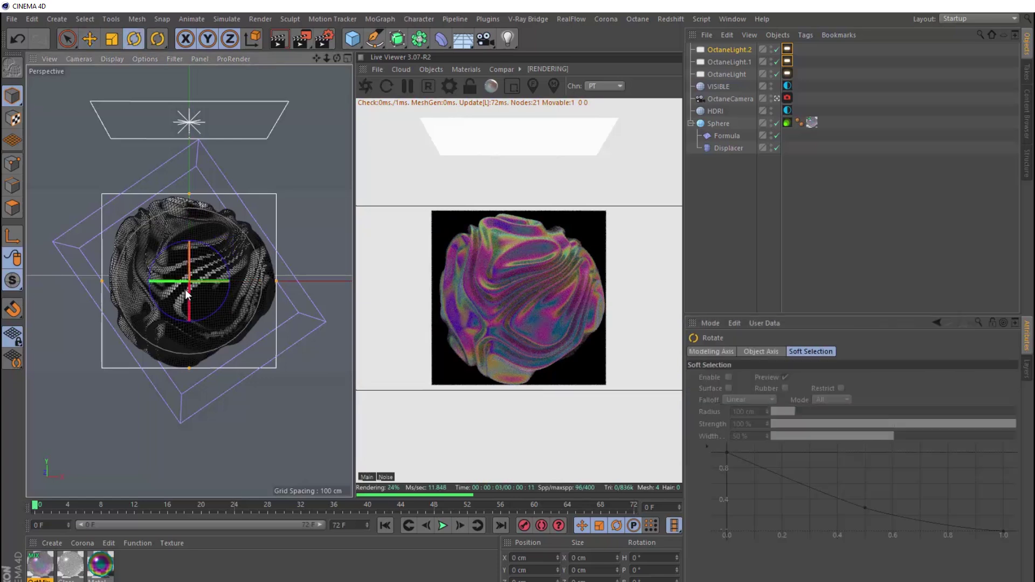
left_click_drag(169, 281, 340, 341)
key("e")
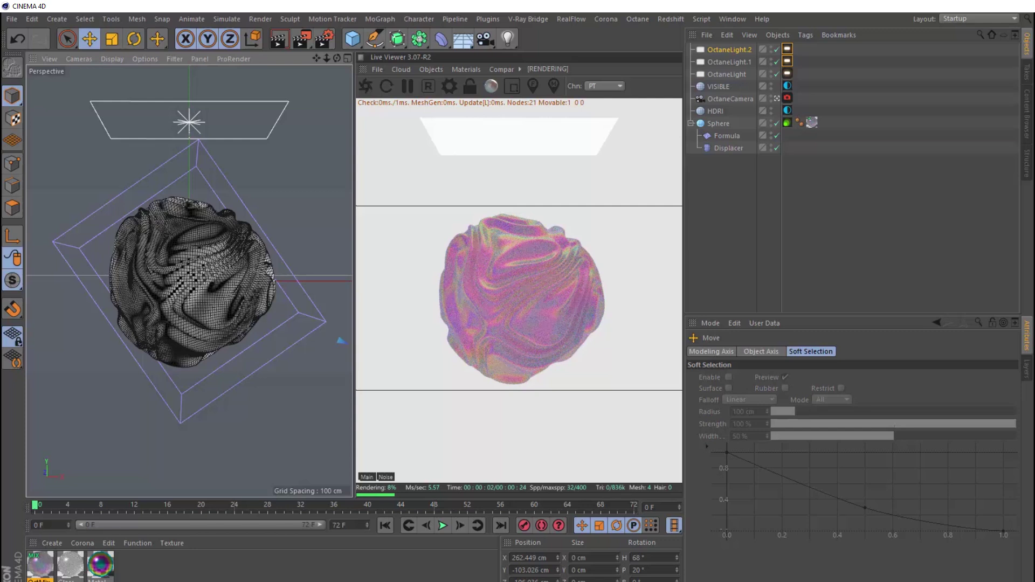
left_click(787, 74)
double_click(784, 420)
type("5")
key("Return")
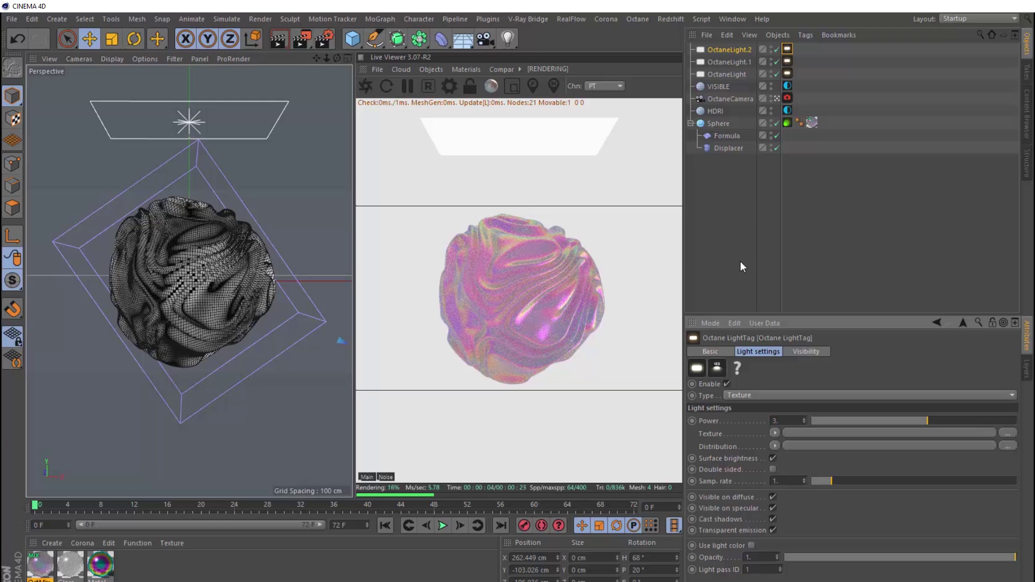
- Select the Sphere's Octane tag and play the animation to preview the swirl
left_click(787, 123)
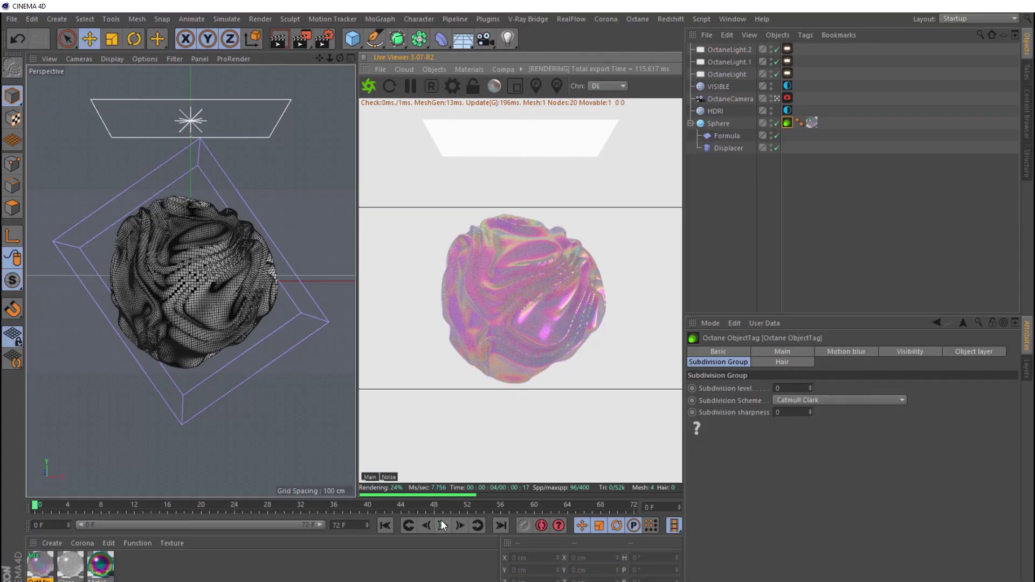
left_click(441, 521)
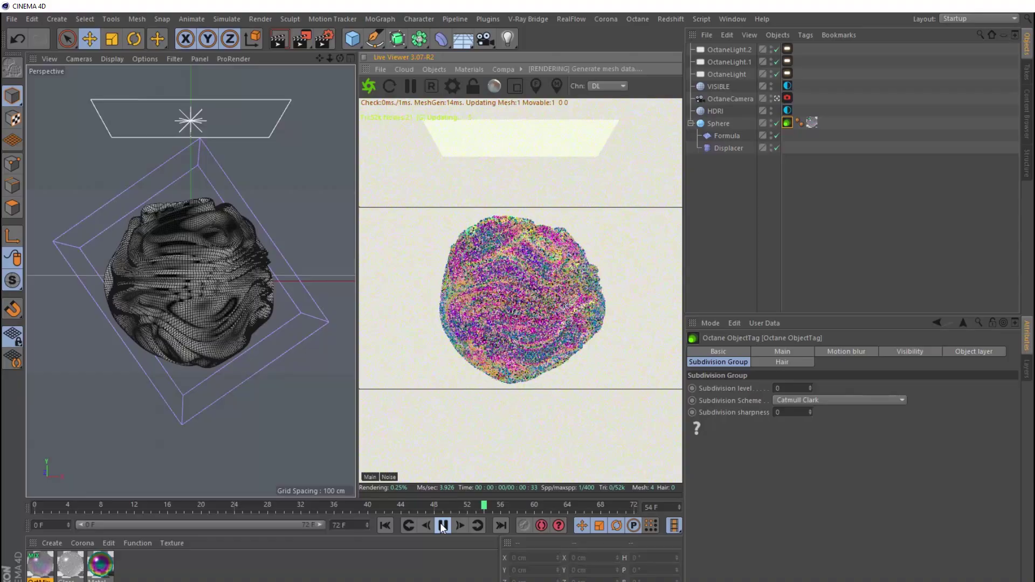